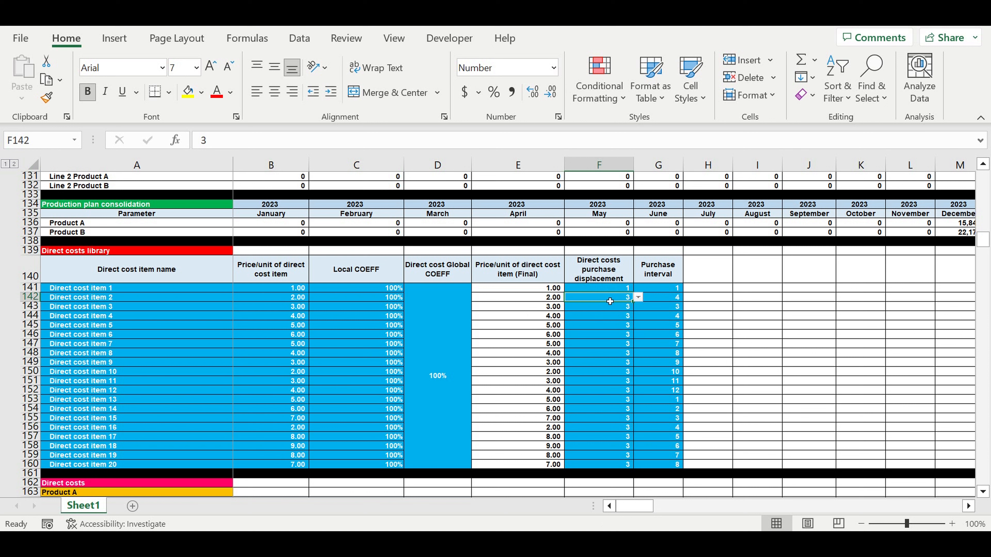
Examine the allowed purchase displacement options for Direct cost items 1 and 2 in the direct costs library
{"action": "left_click", "coordinate": [623, 288]}
{"action": "left_click", "coordinate": [638, 289]}
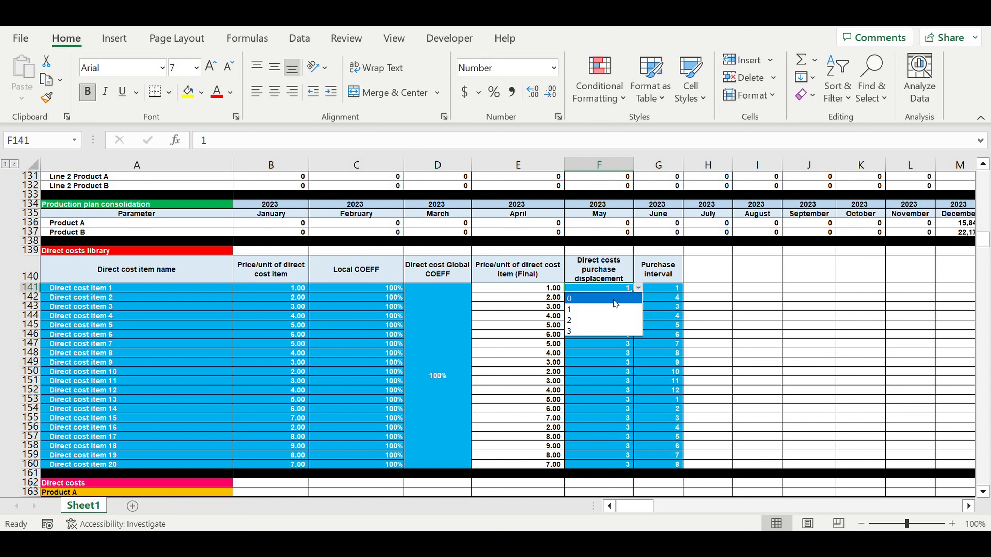
{"action": "key", "text": "Escape"}
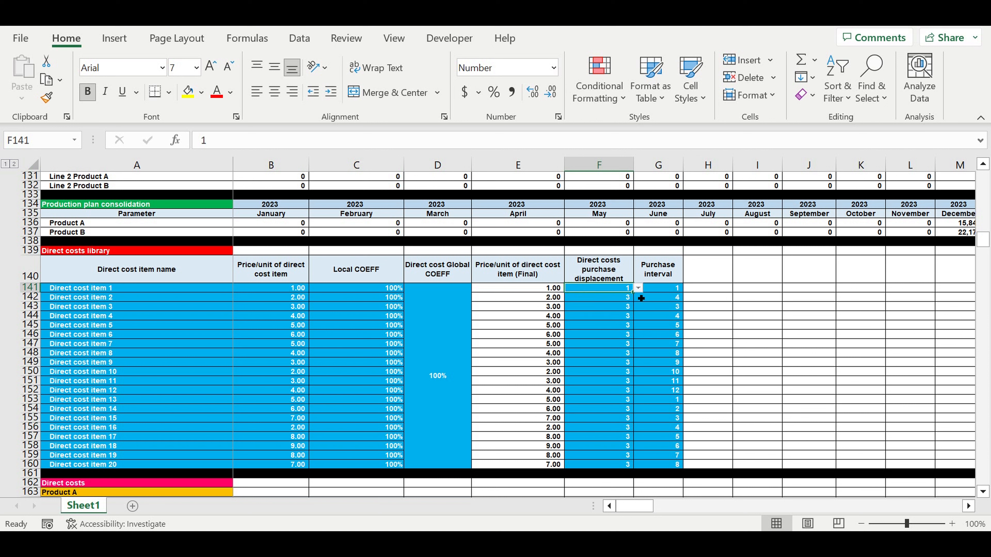
{"action": "left_click", "coordinate": [618, 298]}
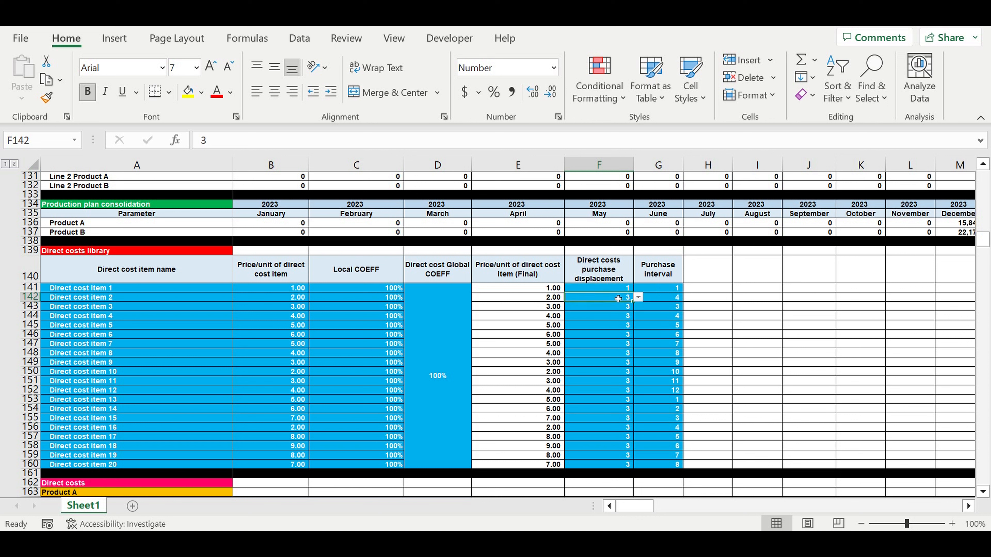
{"action": "left_click", "coordinate": [638, 297]}
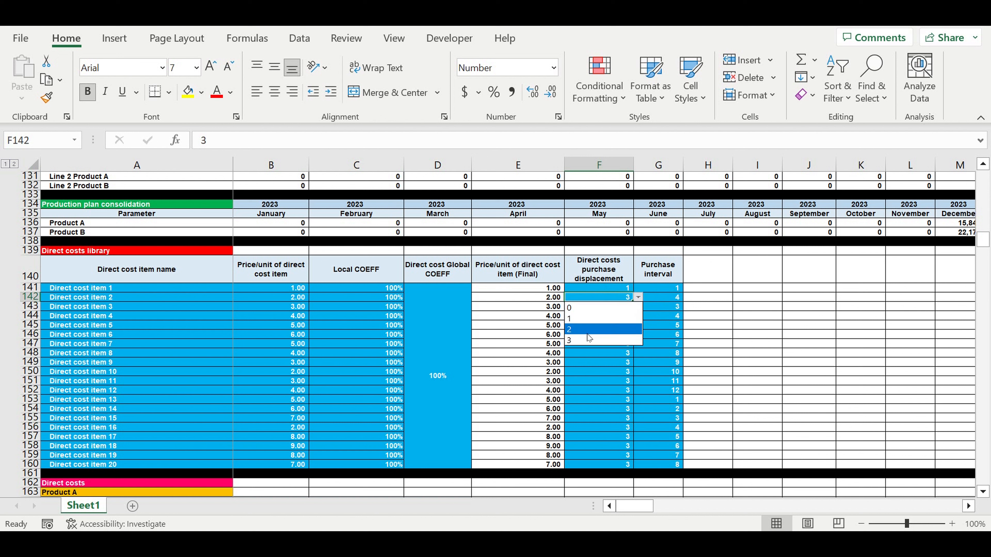
{"action": "left_click", "coordinate": [709, 335]}
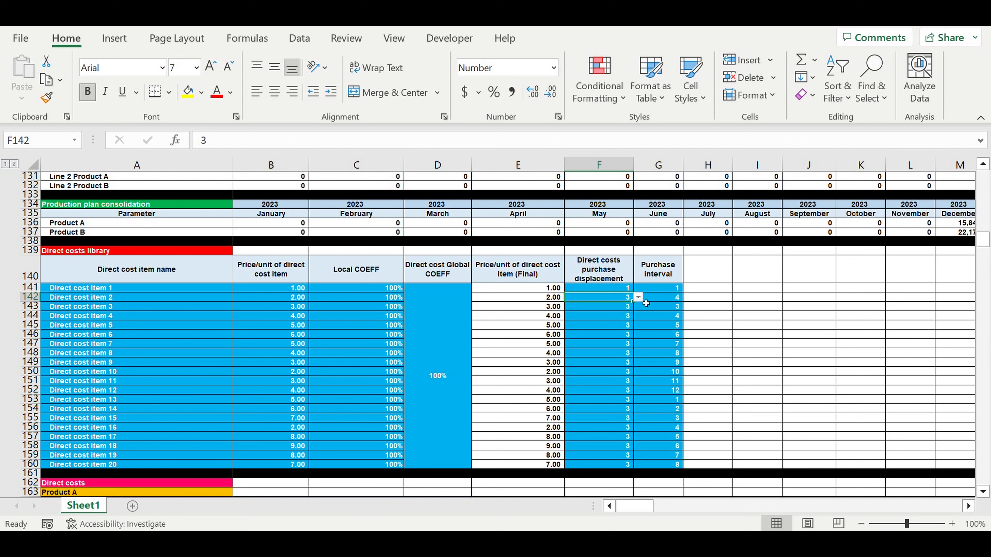
Examine the purchase interval values and their selectable options for the items in the direct costs library
{"action": "left_click", "coordinate": [663, 301]}
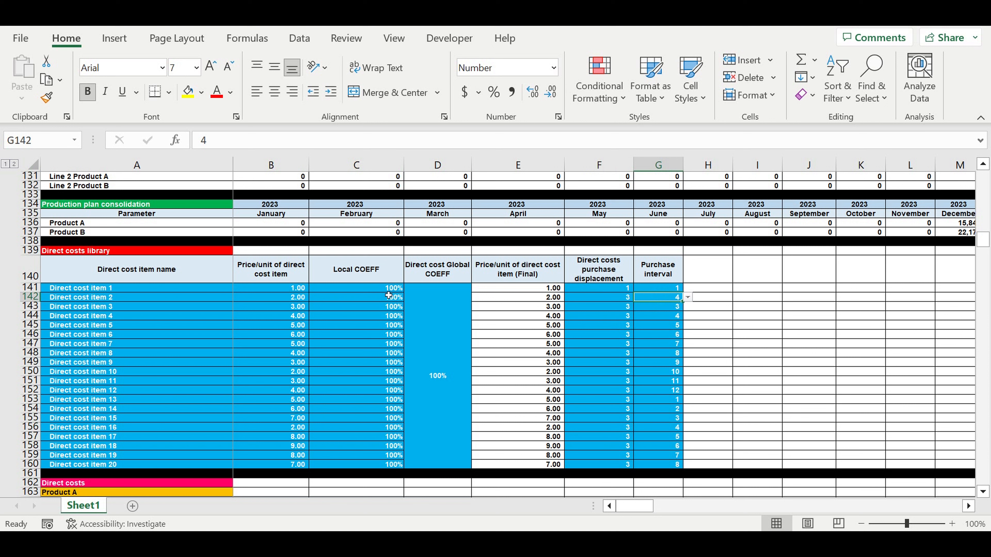
{"action": "left_click", "coordinate": [658, 292]}
{"action": "key", "text": "shift+Down"}
{"action": "key", "text": "shift+Down"}
{"action": "key", "text": "shift+Down"}
{"action": "key", "text": "shift+Down"}
{"action": "key", "text": "shift+Down"}
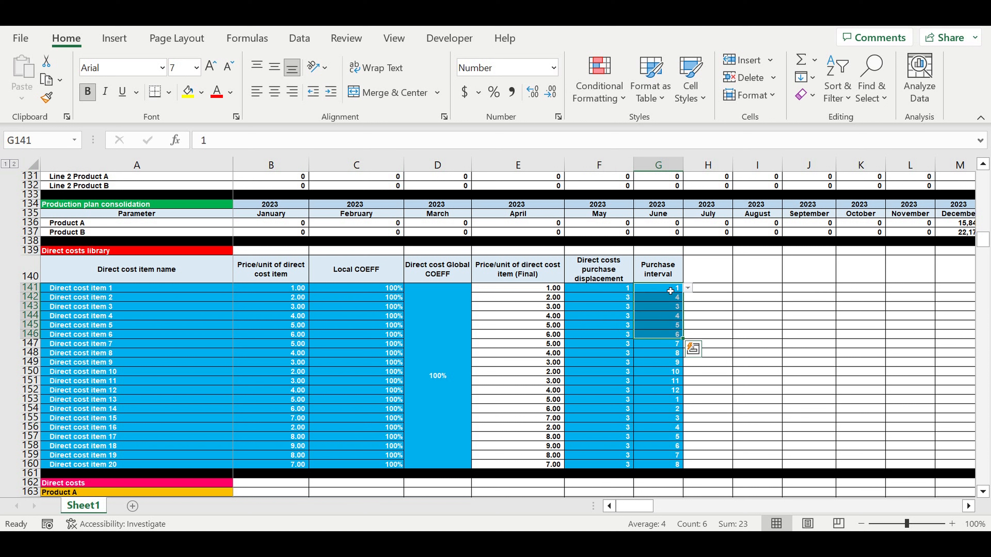
{"action": "left_click", "coordinate": [669, 290]}
{"action": "left_click", "coordinate": [689, 289]}
{"action": "left_click", "coordinate": [736, 301]}
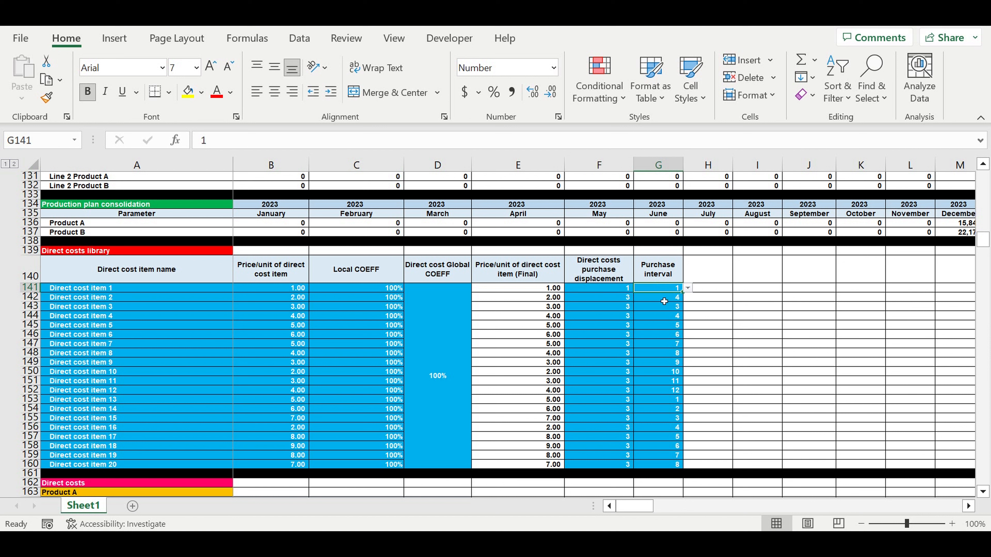
{"action": "left_click", "coordinate": [664, 301]}
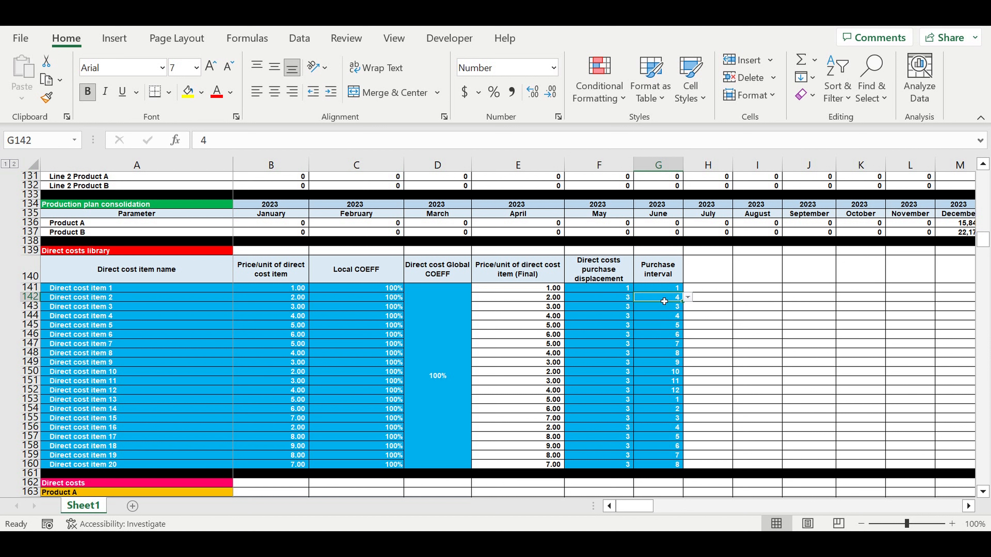
{"action": "left_click", "coordinate": [688, 298]}
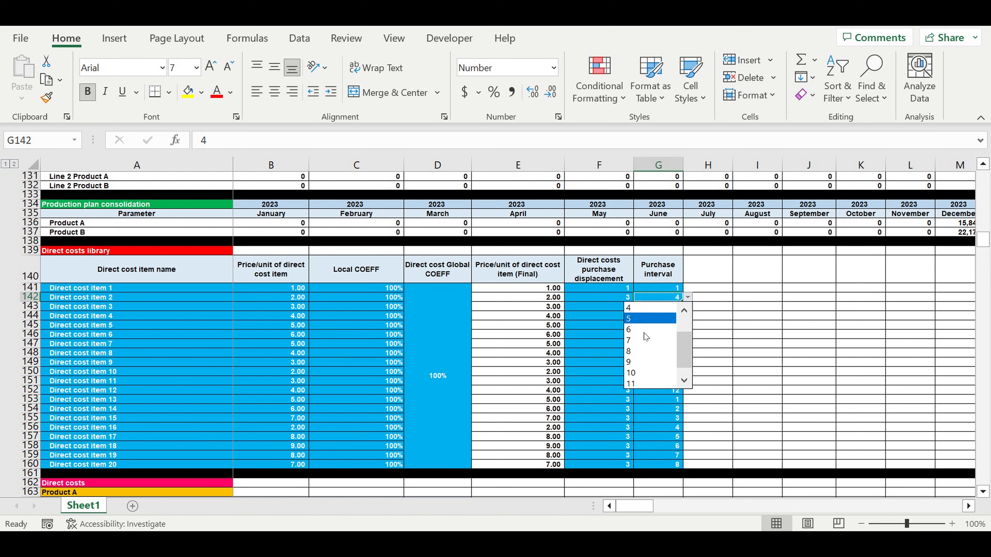
{"action": "left_click", "coordinate": [742, 333]}
{"action": "left_click", "coordinate": [663, 325]}
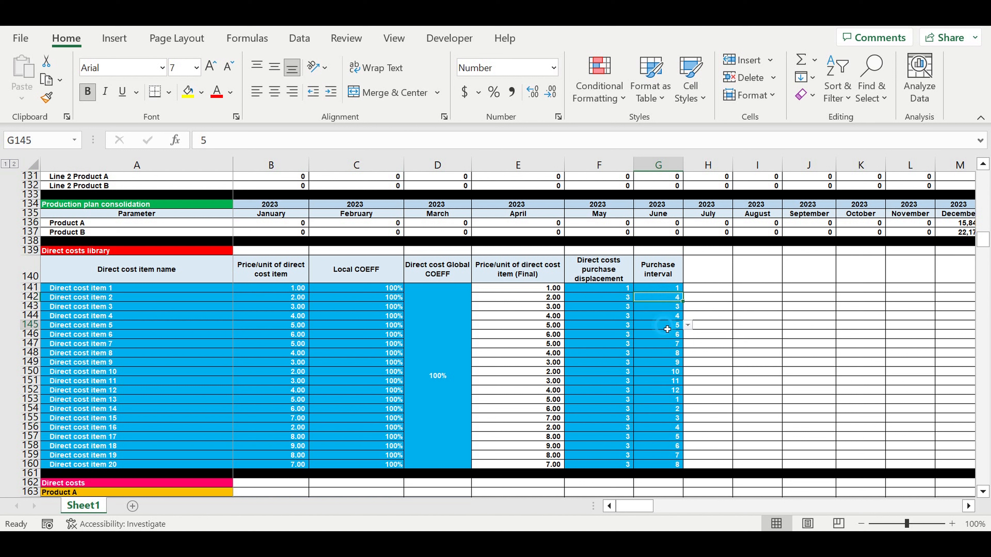
{"action": "left_click", "coordinate": [663, 393]}
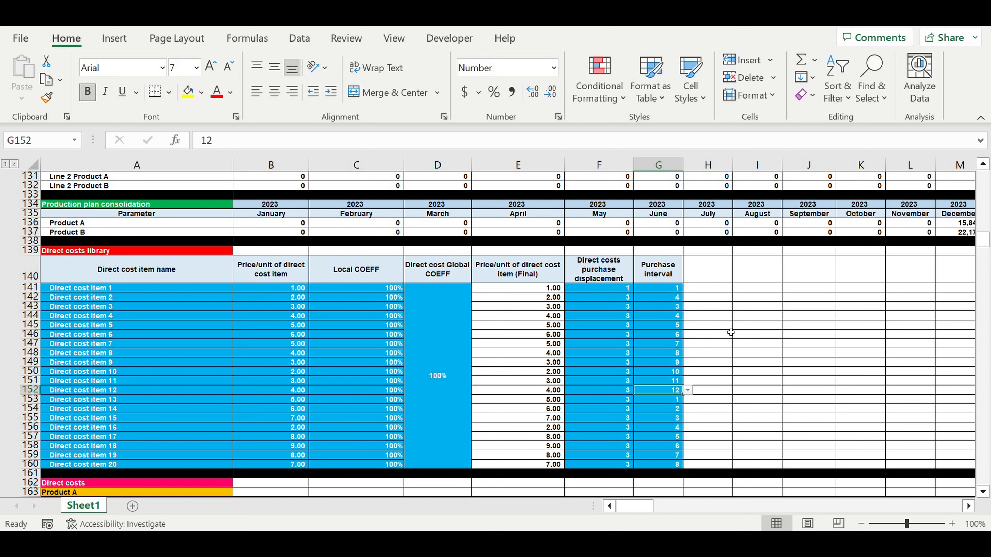
{"action": "left_click", "coordinate": [761, 335]}
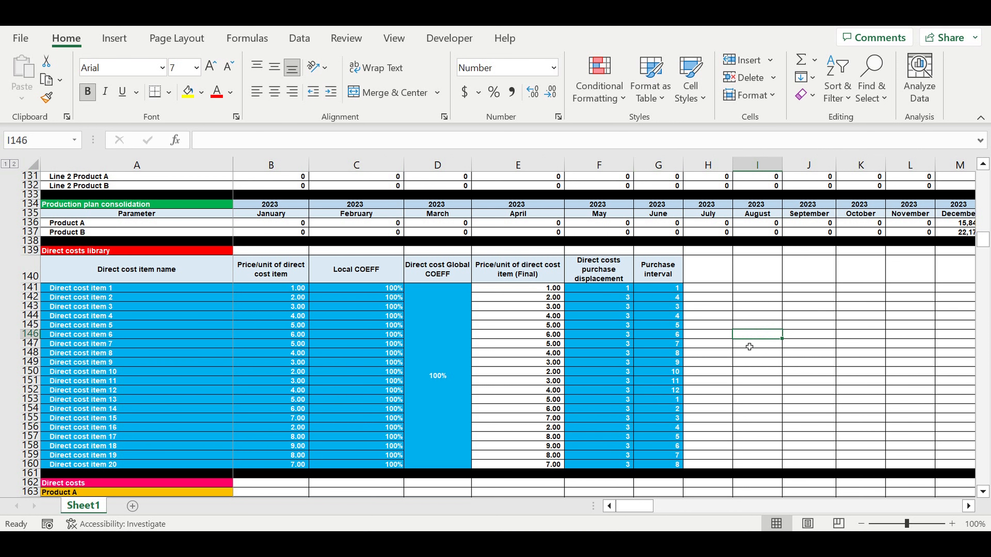
{"action": "left_click", "coordinate": [660, 344]}
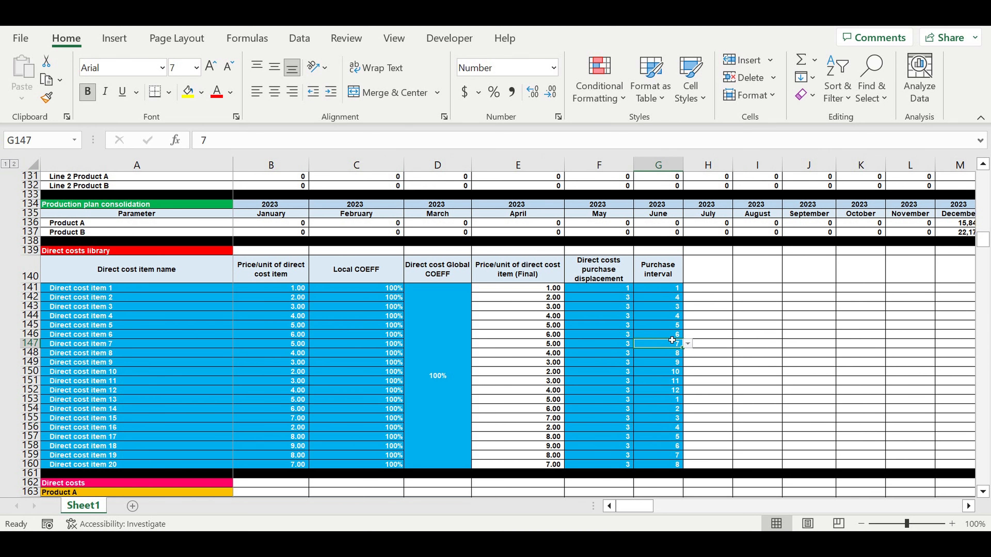
Choose Direct cost item 7 for the first empty row, A177, of the Product A direct costs table
{"action": "scroll", "coordinate": [675, 339], "scroll_direction": "down", "scroll_amount": 4}
{"action": "scroll", "coordinate": [674, 341], "scroll_direction": "down", "scroll_amount": 4}
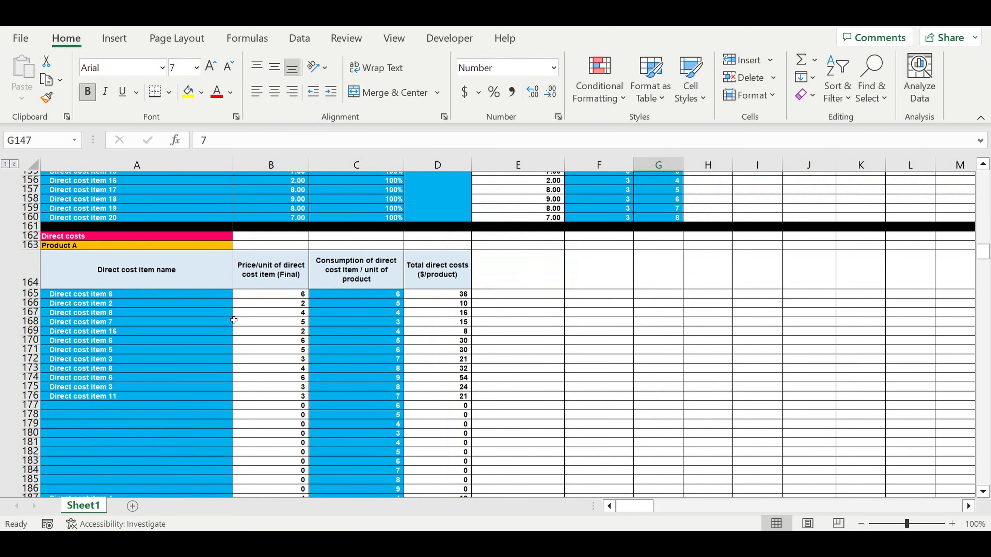
{"action": "left_click", "coordinate": [74, 243]}
{"action": "left_click", "coordinate": [119, 299]}
{"action": "left_click", "coordinate": [129, 402]}
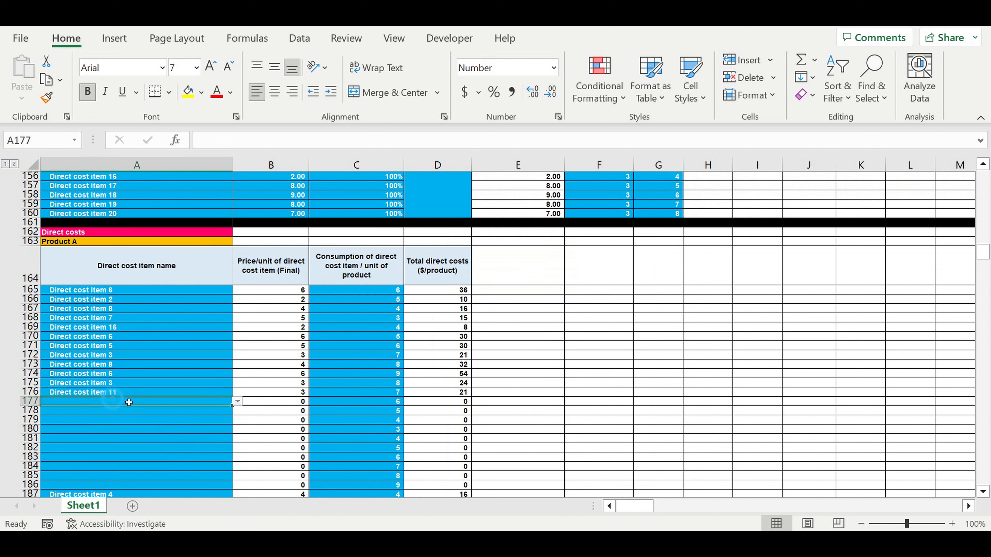
{"action": "left_click", "coordinate": [238, 402]}
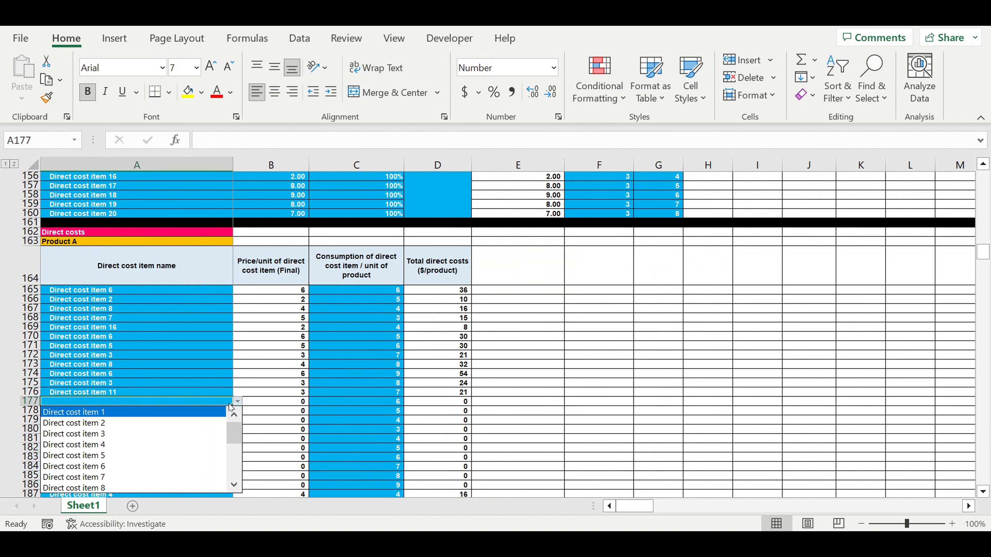
{"action": "left_click", "coordinate": [117, 478]}
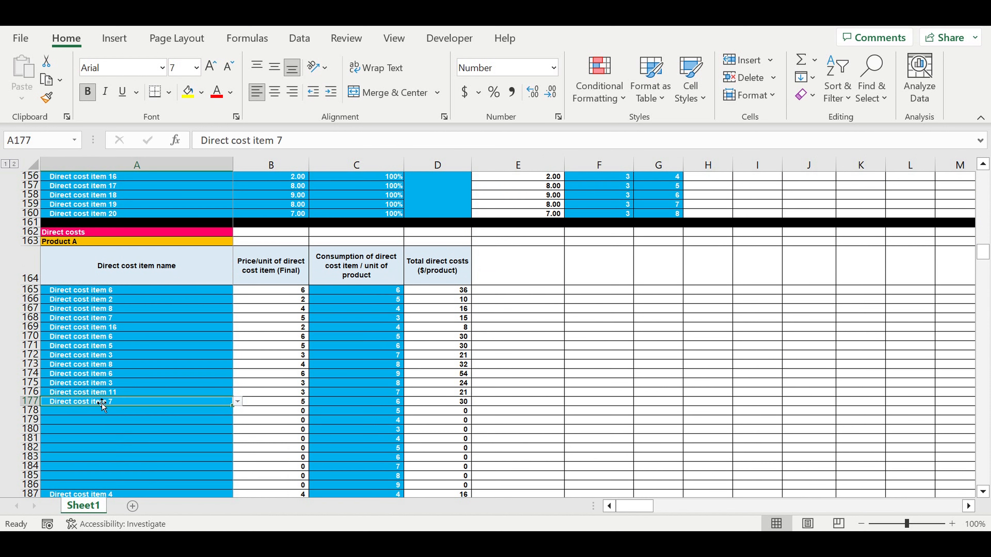
Review the consumption per unit for Product A's direct cost items, and the direct cost items listed for Product B
{"action": "left_click", "coordinate": [364, 406]}
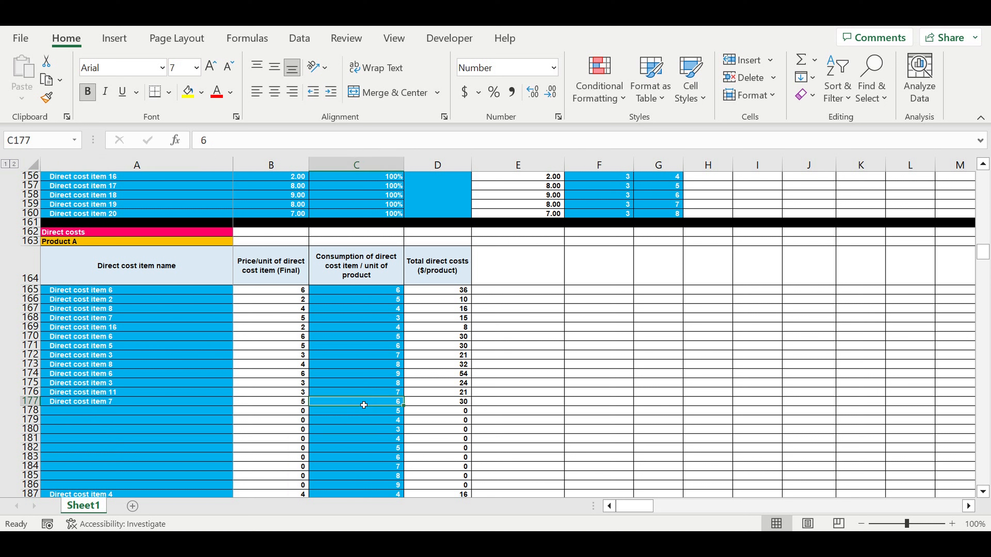
{"action": "left_click", "coordinate": [115, 403]}
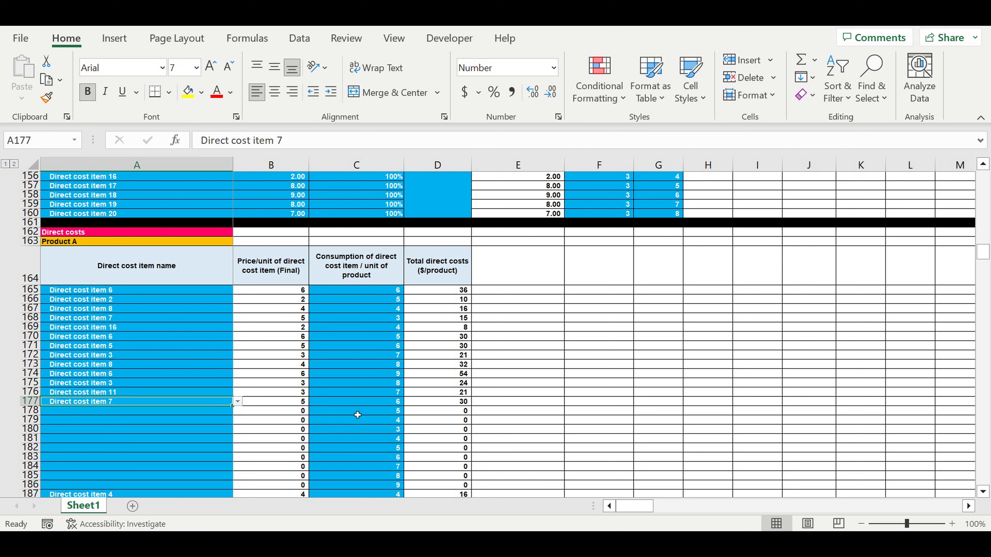
{"action": "left_click", "coordinate": [371, 413]}
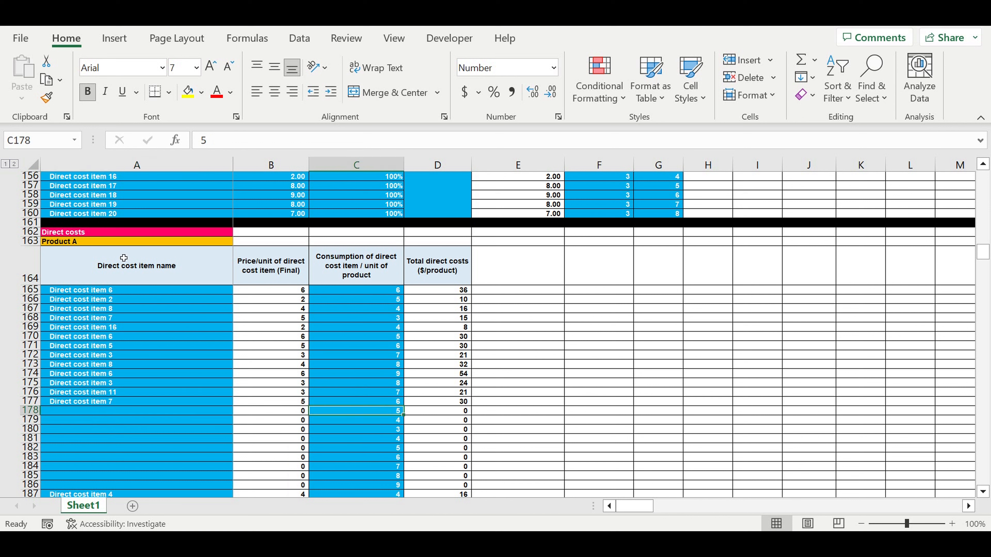
{"action": "left_click", "coordinate": [82, 244]}
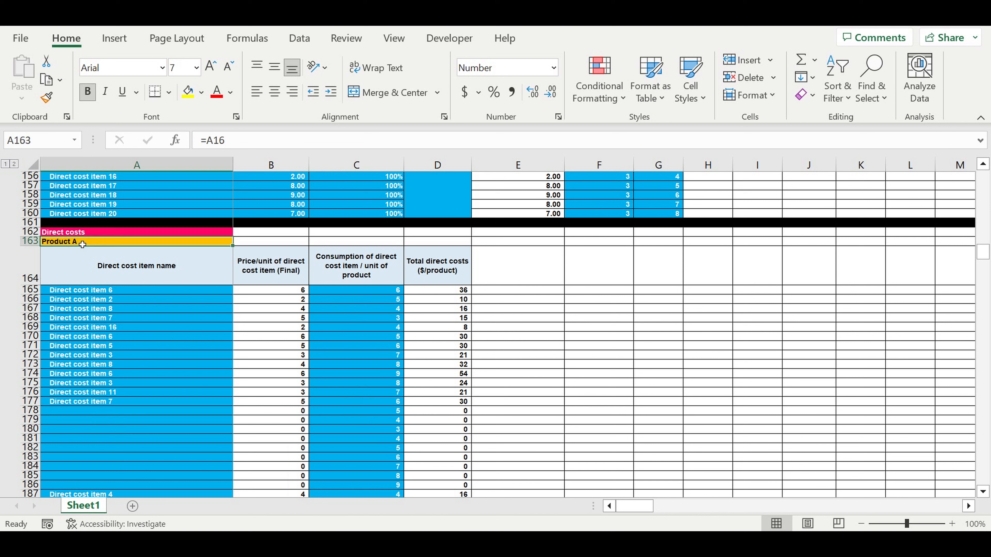
{"action": "left_click_drag", "start_coordinate": [381, 294], "coordinate": [375, 403]}
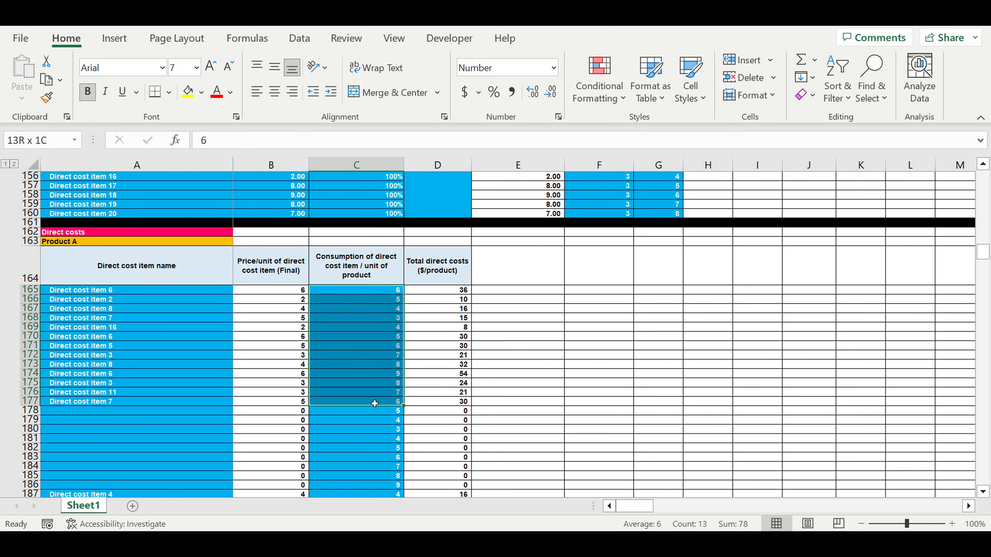
{"action": "scroll", "coordinate": [368, 349], "scroll_direction": "down", "scroll_amount": 4}
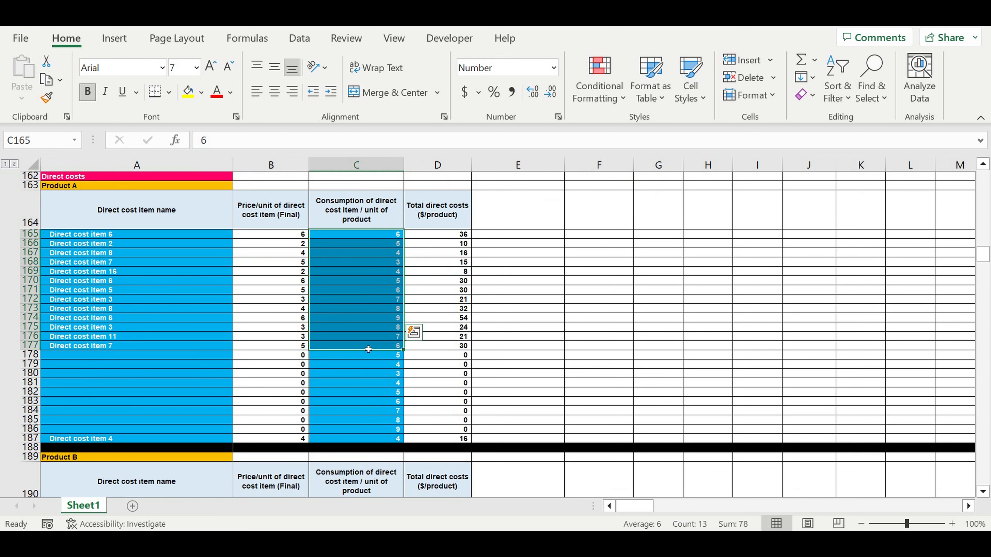
{"action": "scroll", "coordinate": [368, 349], "scroll_direction": "down", "scroll_amount": 4}
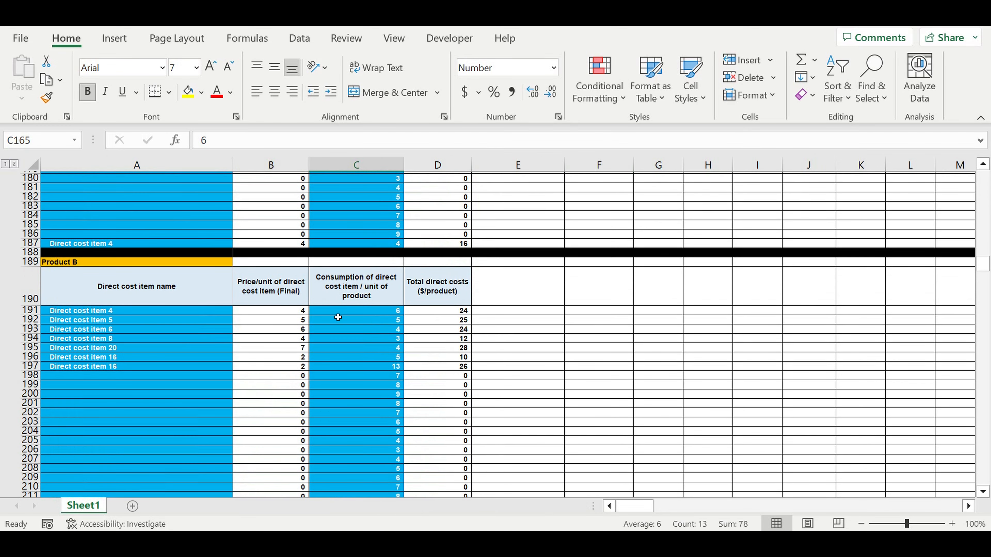
{"action": "left_click_drag", "start_coordinate": [83, 312], "coordinate": [133, 376]}
{"action": "scroll", "coordinate": [379, 353], "scroll_direction": "down", "scroll_amount": 14}
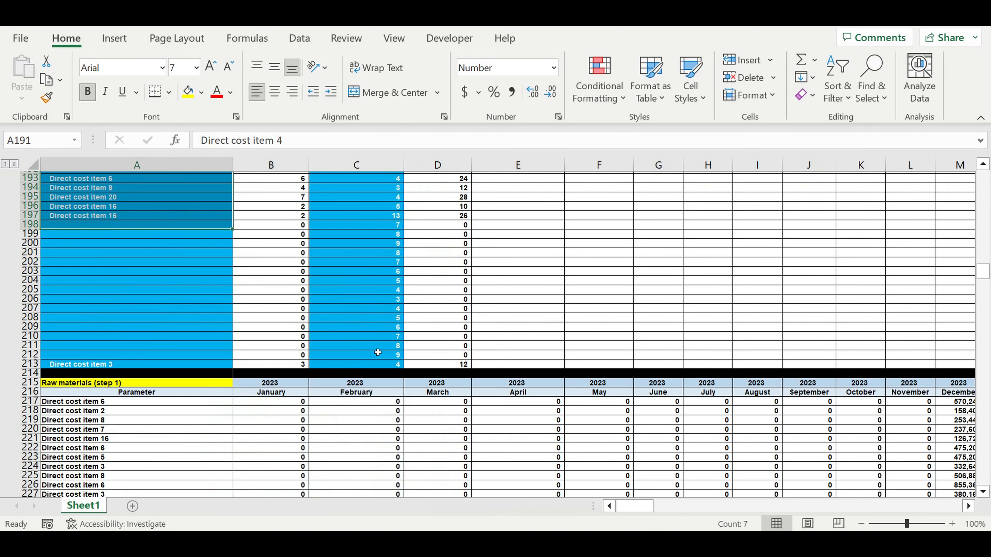
Find the Investment plan section below the raw materials tables and review its investment item names in A384:A407
{"action": "scroll", "coordinate": [380, 353], "scroll_direction": "down", "scroll_amount": 20}
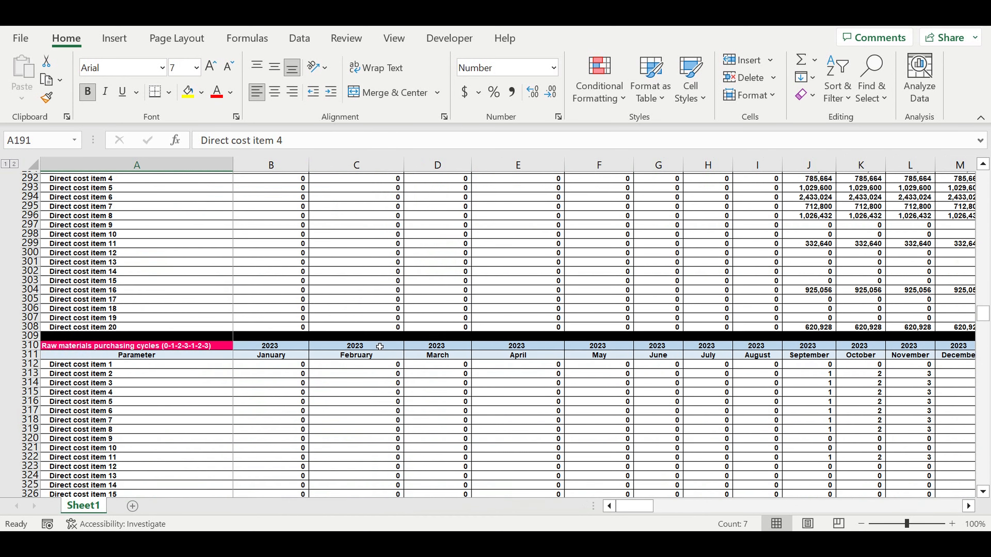
{"action": "scroll", "coordinate": [380, 345], "scroll_direction": "down", "scroll_amount": 20}
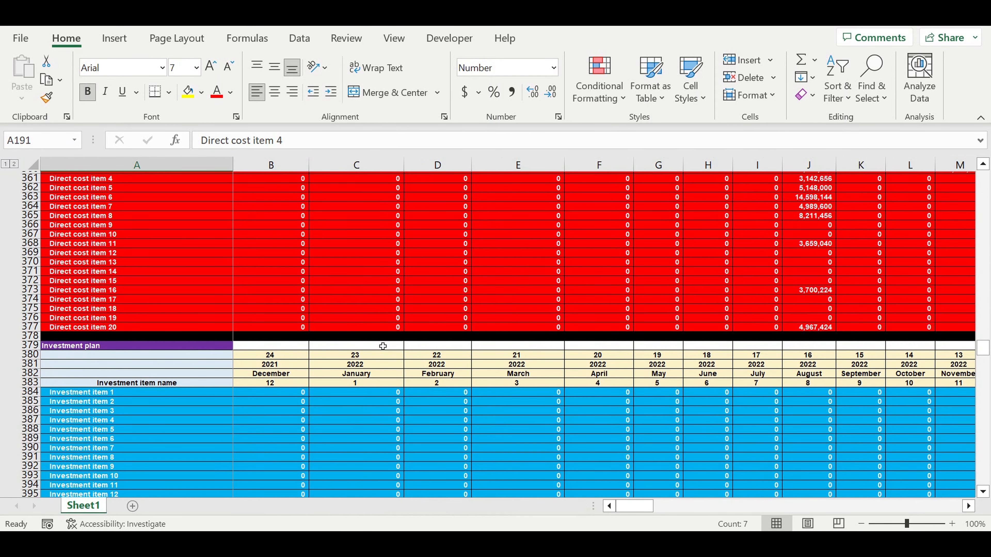
{"action": "scroll", "coordinate": [383, 346], "scroll_direction": "down", "scroll_amount": 2}
{"action": "scroll", "coordinate": [383, 347], "scroll_direction": "down", "scroll_amount": 3}
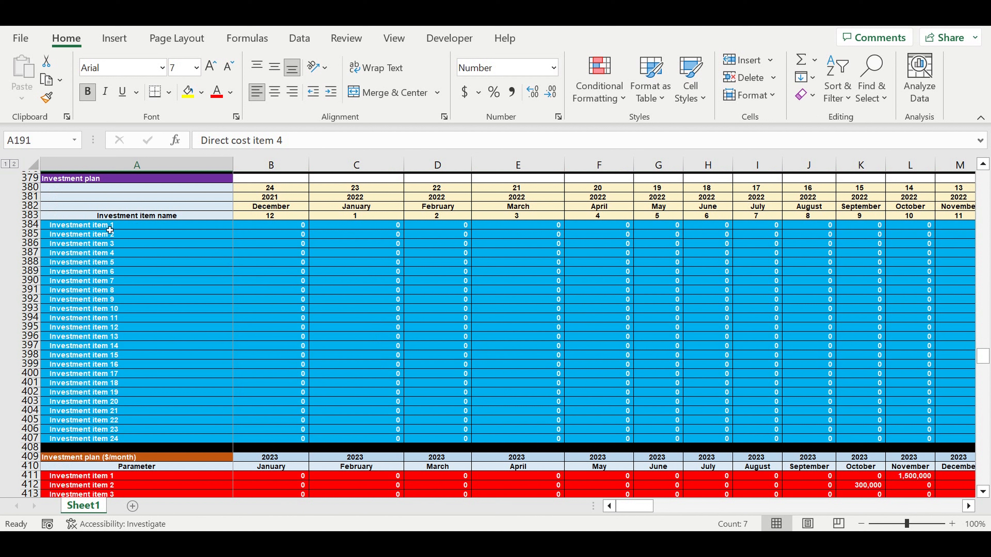
{"action": "left_click_drag", "start_coordinate": [109, 229], "coordinate": [120, 440]}
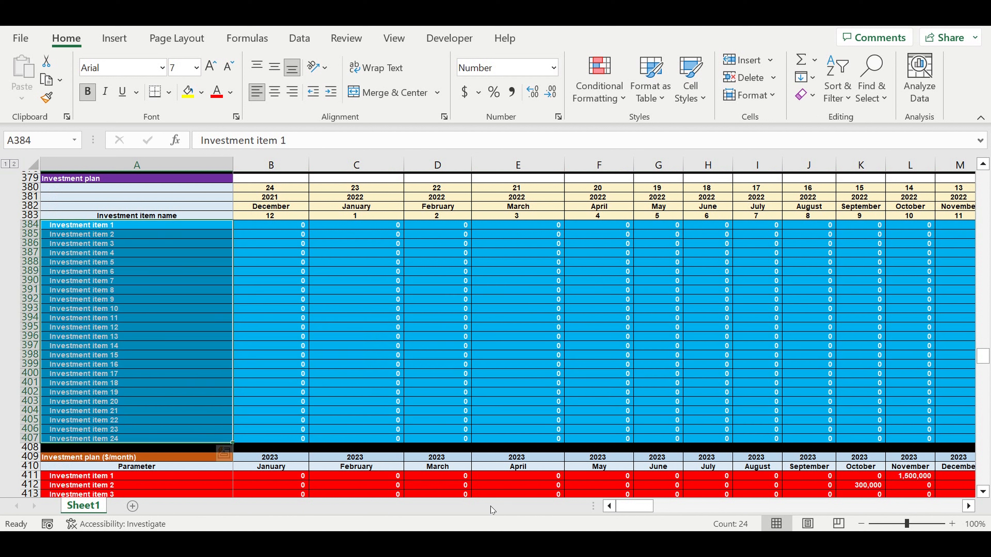
Examine the 2023 monthly investment amounts entered for the items in the Investment plan
{"action": "left_click_drag", "start_coordinate": [646, 512], "coordinate": [684, 516]}
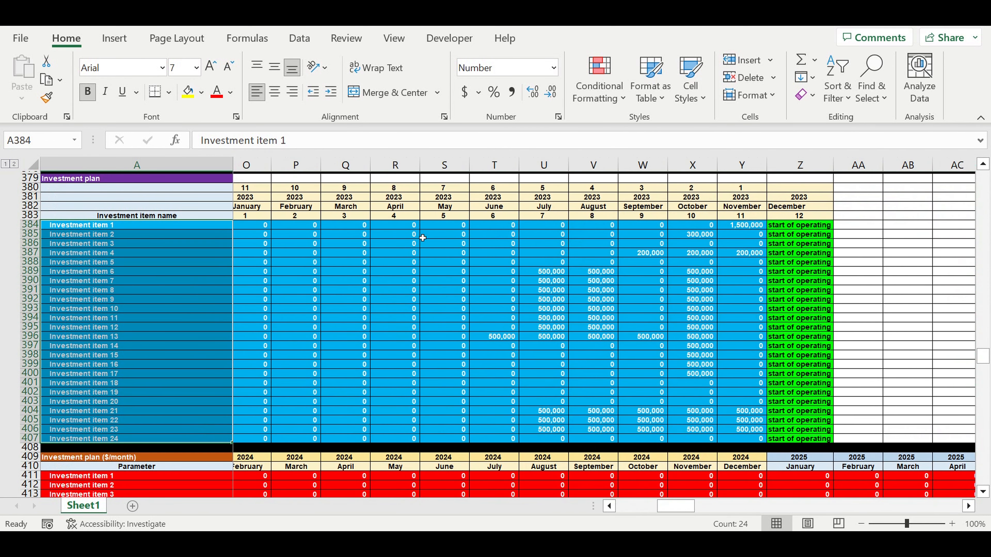
{"action": "left_click_drag", "start_coordinate": [392, 229], "coordinate": [449, 261]}
{"action": "left_click_drag", "start_coordinate": [609, 321], "coordinate": [751, 440]}
{"action": "left_click", "coordinate": [532, 293]}
{"action": "key", "text": "Right"}
{"action": "key", "text": "Up"}
{"action": "key", "text": "Up"}
{"action": "left_click", "coordinate": [558, 274]}
{"action": "left_click", "coordinate": [647, 254]}
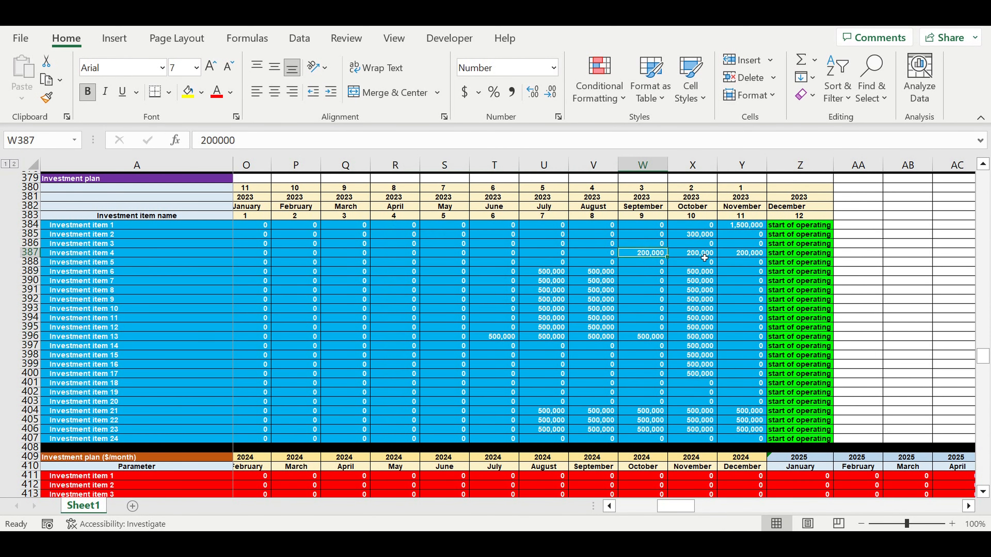
{"action": "left_click", "coordinate": [705, 256]}
{"action": "left_click", "coordinate": [704, 293]}
Review the plan's investment items and start of operating column, and the Investment plan ($/month) table below
{"action": "left_click_drag", "start_coordinate": [105, 227], "coordinate": [121, 442]}
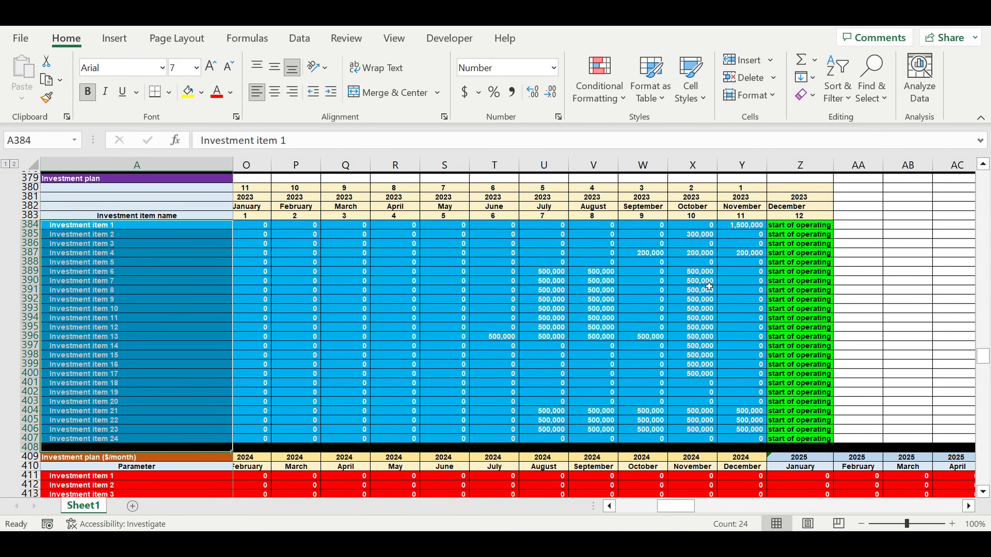
{"action": "left_click", "coordinate": [799, 225]}
{"action": "left_click_drag", "start_coordinate": [799, 250], "coordinate": [810, 444]}
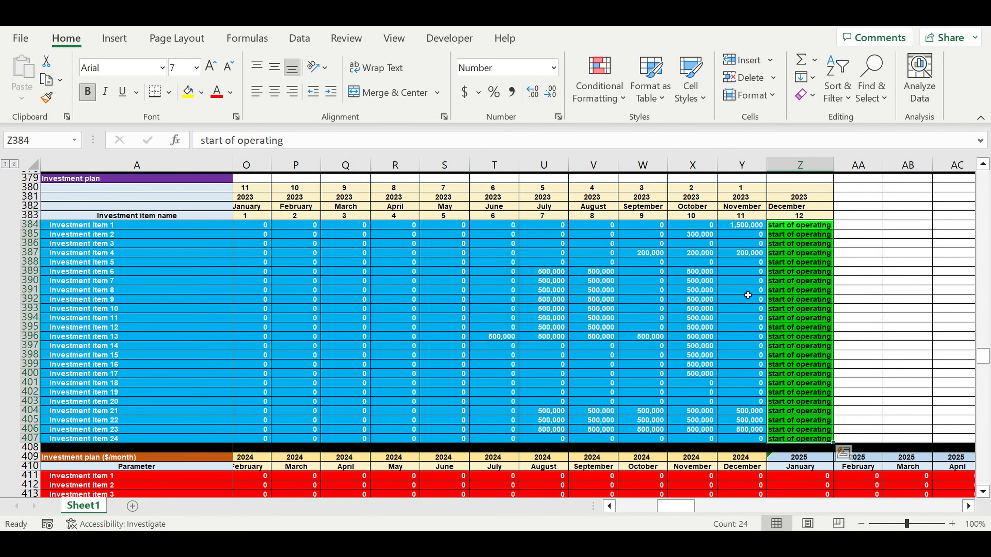
{"action": "left_click", "coordinate": [699, 309]}
{"action": "left_click_drag", "start_coordinate": [670, 511], "coordinate": [629, 511]}
{"action": "scroll", "coordinate": [568, 371], "scroll_direction": "down", "scroll_amount": 5}
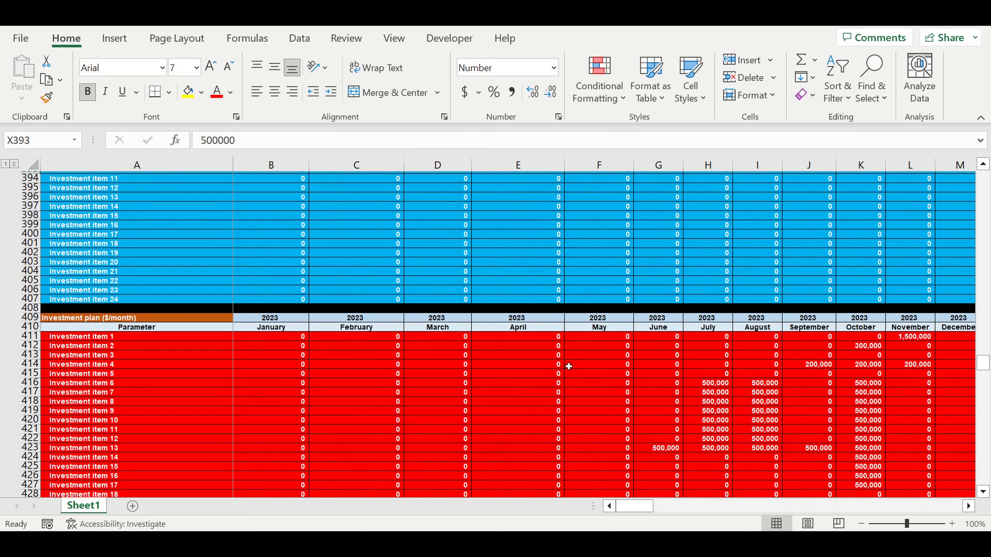
Find the Payroll (Shifts) section below the Investment plan and review Line 1's position names and salaries per person
{"action": "scroll", "coordinate": [572, 363], "scroll_direction": "down", "scroll_amount": 10}
{"action": "scroll", "coordinate": [577, 349], "scroll_direction": "down", "scroll_amount": 1}
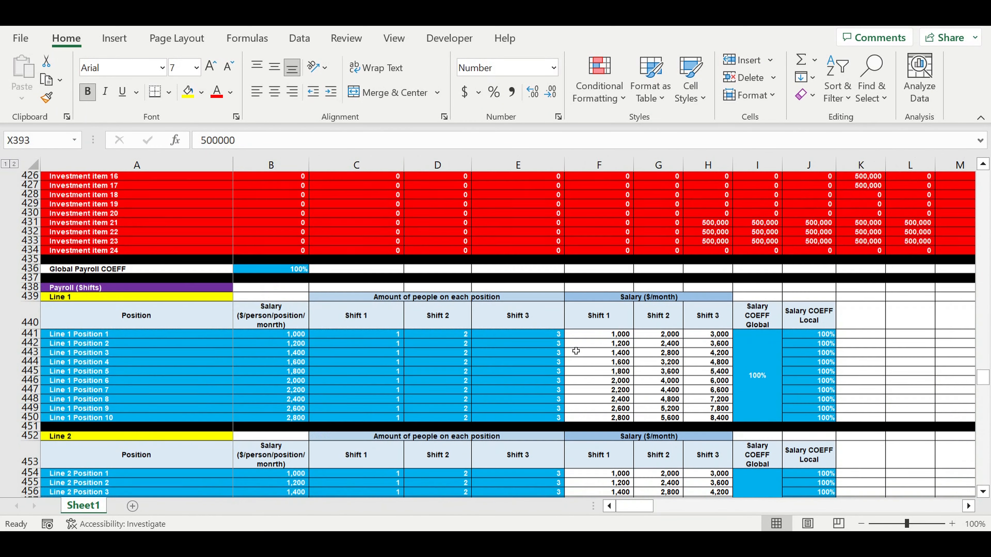
{"action": "left_click", "coordinate": [124, 283]}
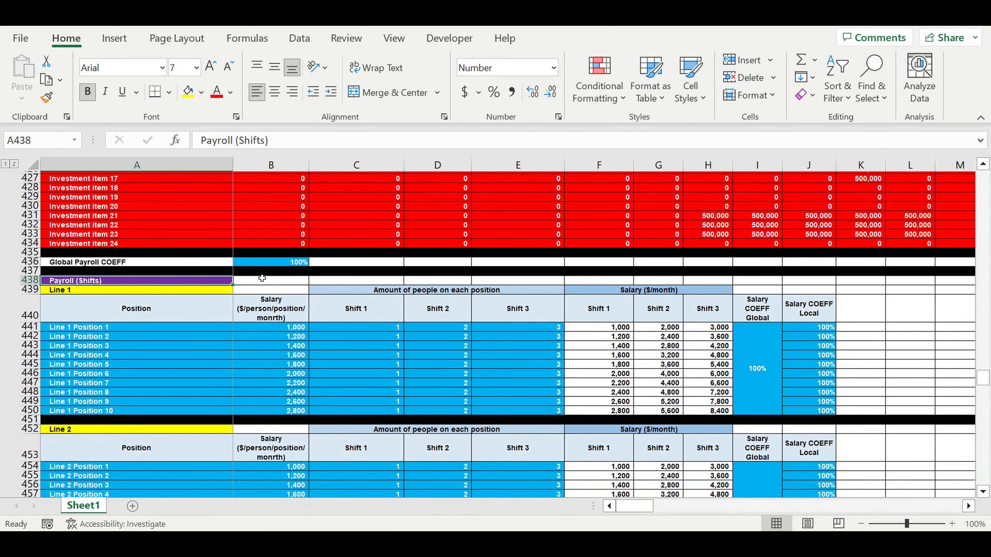
{"action": "scroll", "coordinate": [307, 274], "scroll_direction": "down", "scroll_amount": 3}
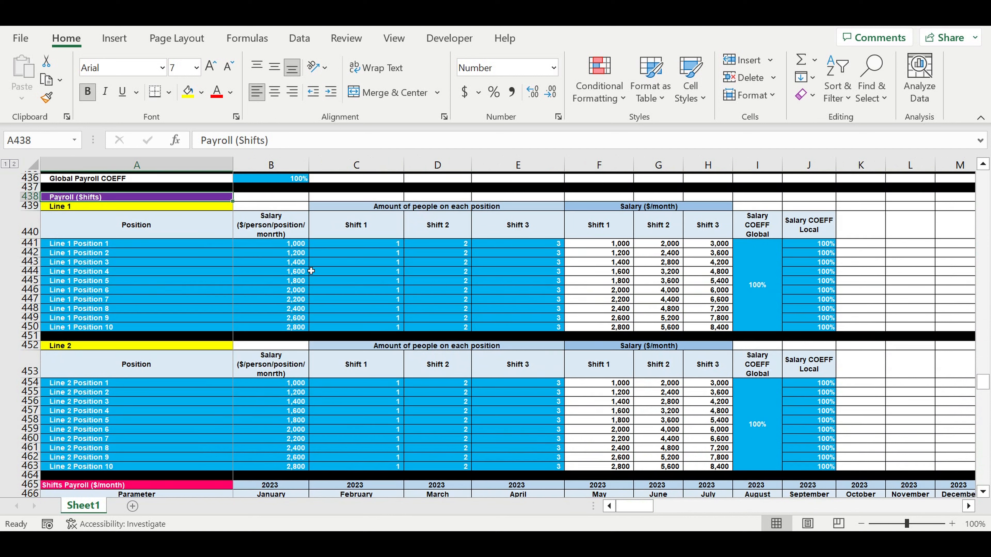
{"action": "left_click", "coordinate": [345, 227]}
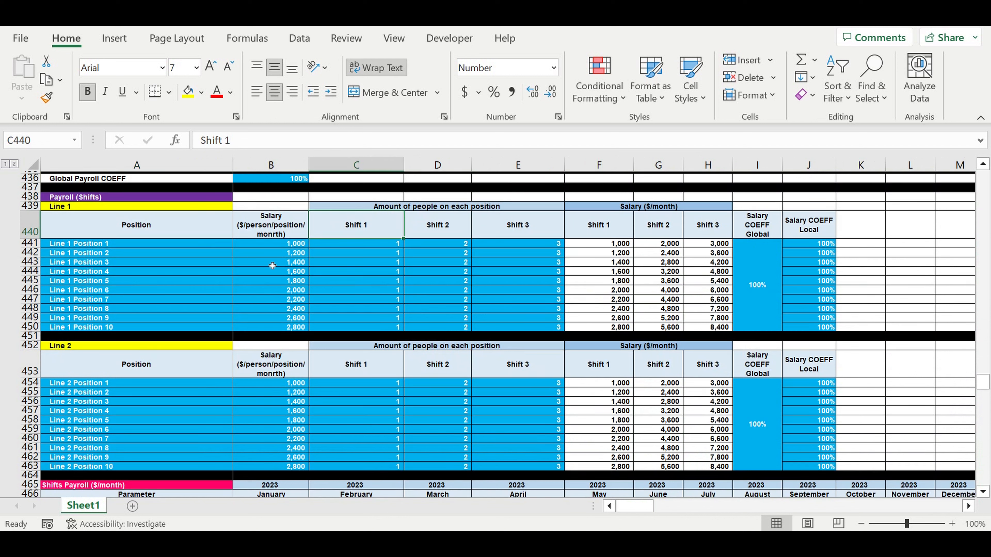
{"action": "left_click_drag", "start_coordinate": [94, 243], "coordinate": [89, 328]}
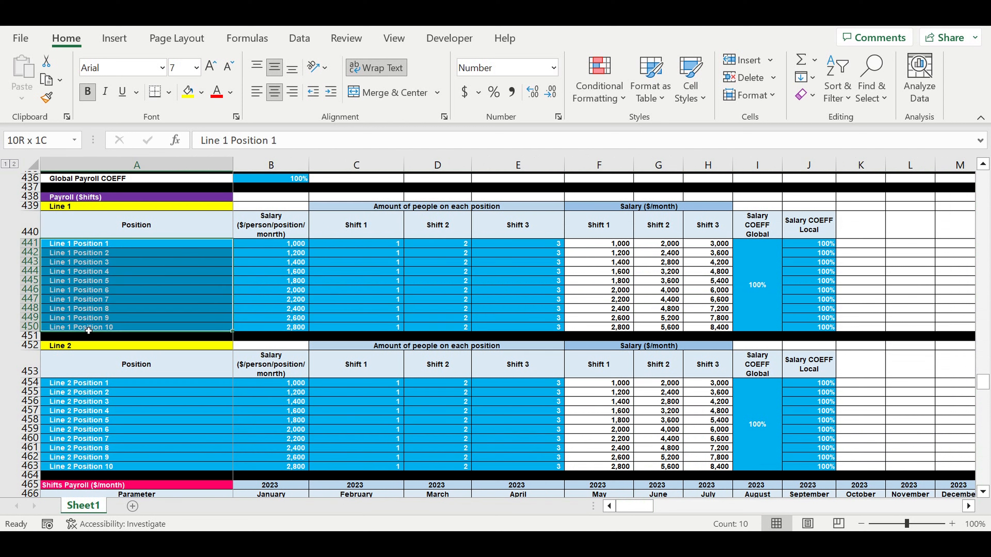
{"action": "left_click", "coordinate": [64, 208]}
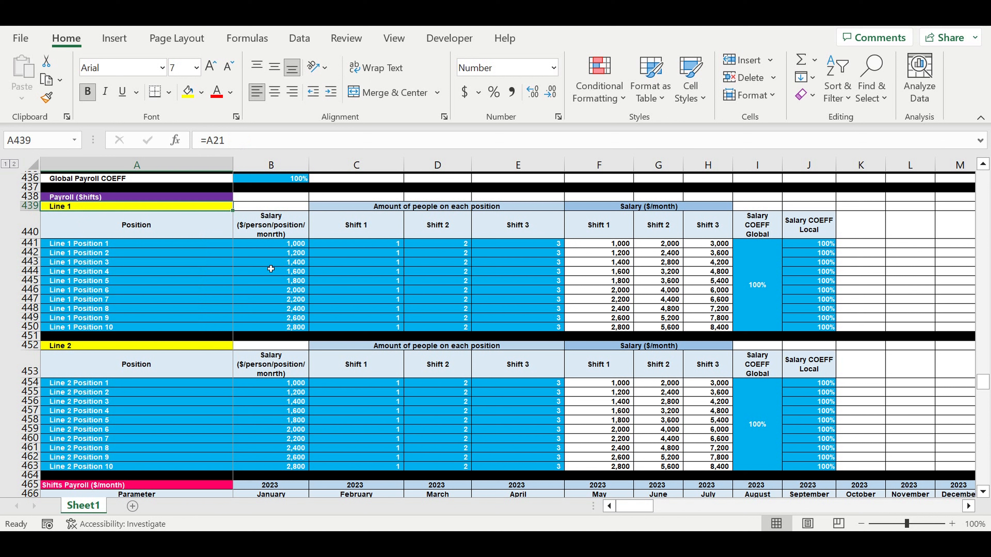
{"action": "left_click_drag", "start_coordinate": [280, 246], "coordinate": [287, 331]}
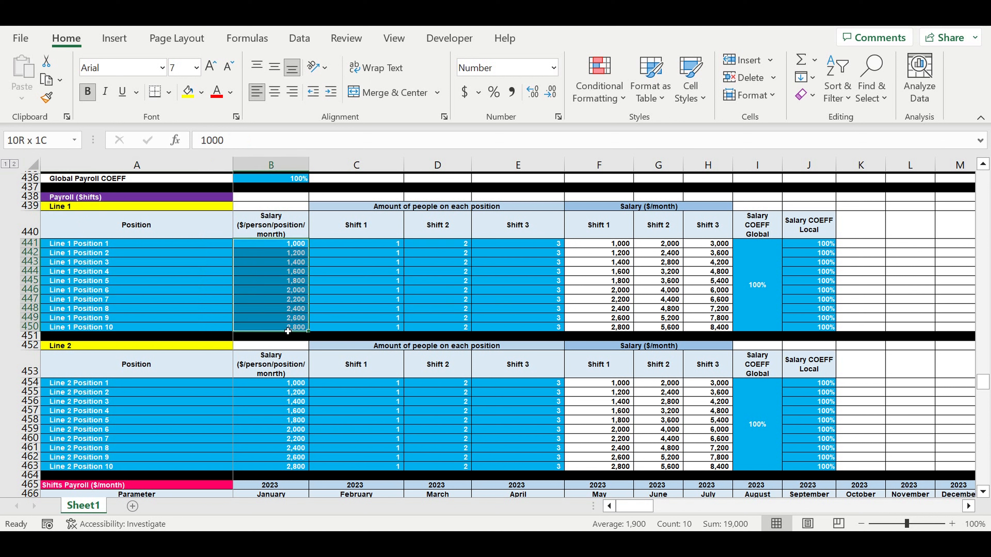
Review the amount of people on each Line 1 position for Shift 1, Shift 2 and Shift 3 in C441:E450
{"action": "left_click_drag", "start_coordinate": [374, 245], "coordinate": [389, 328]}
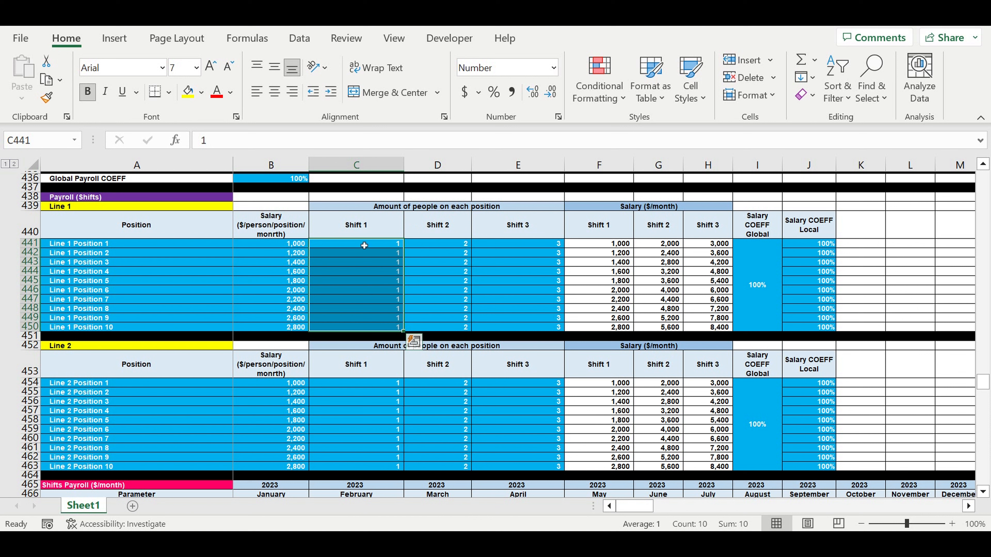
{"action": "left_click", "coordinate": [353, 228]}
{"action": "left_click", "coordinate": [450, 231]}
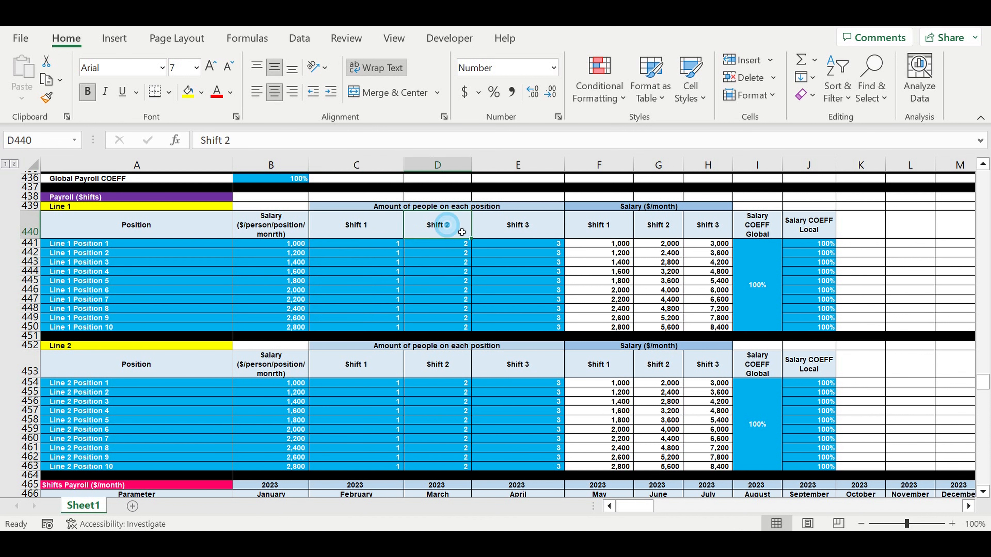
{"action": "left_click", "coordinate": [518, 226]}
{"action": "left_click_drag", "start_coordinate": [543, 245], "coordinate": [391, 329]}
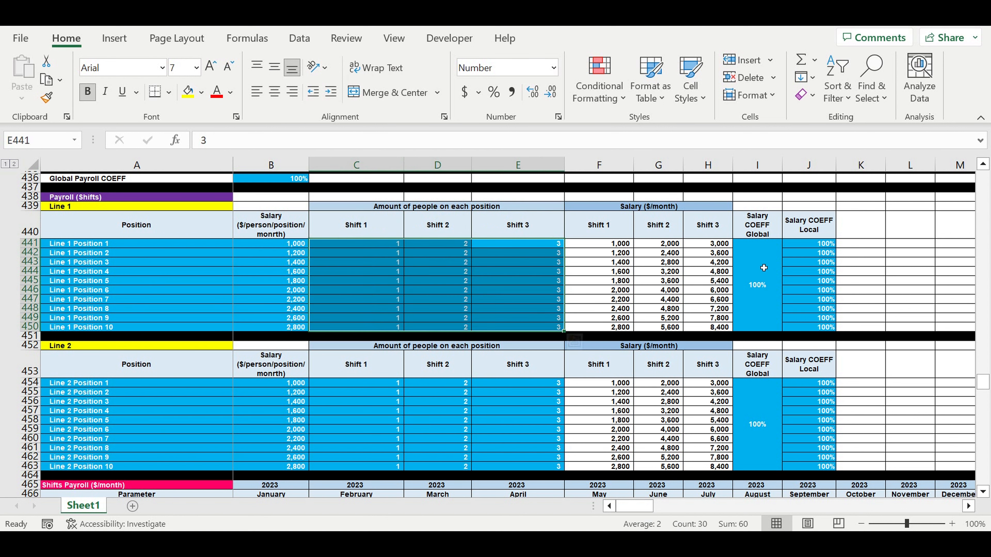
Review the Global Payroll COEFF in B436 and Line 1's global and local salary coefficients, including the local one for Position 6
{"action": "left_click", "coordinate": [278, 182]}
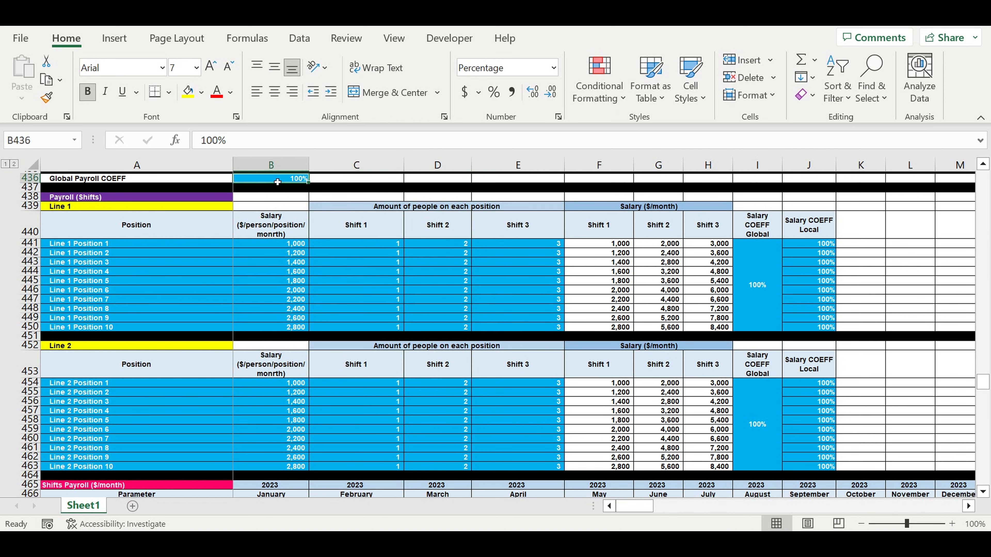
{"action": "left_click", "coordinate": [763, 283]}
{"action": "left_click", "coordinate": [61, 207]}
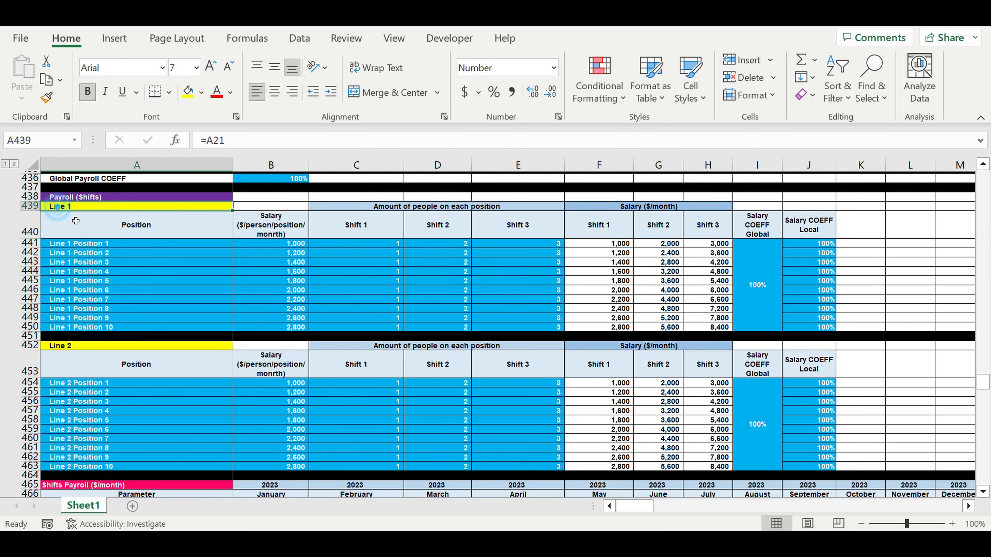
{"action": "left_click_drag", "start_coordinate": [82, 243], "coordinate": [84, 328]}
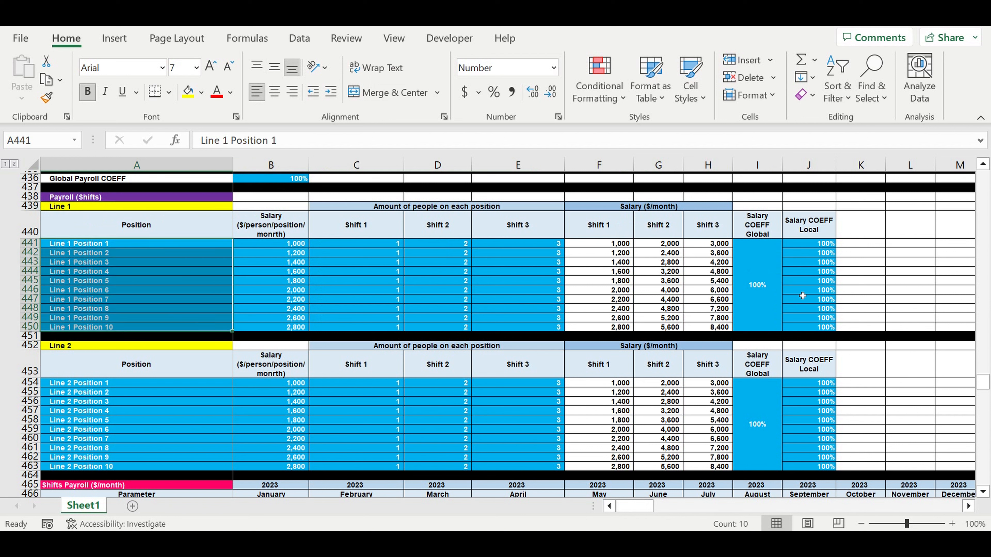
{"action": "left_click_drag", "start_coordinate": [826, 254], "coordinate": [818, 330]}
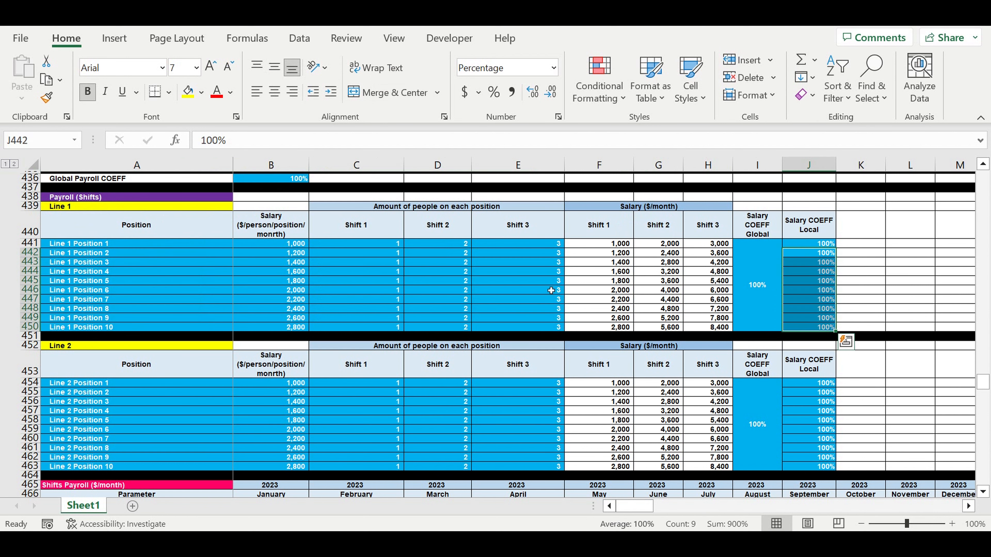
{"action": "left_click", "coordinate": [145, 273]}
{"action": "left_click", "coordinate": [148, 290]}
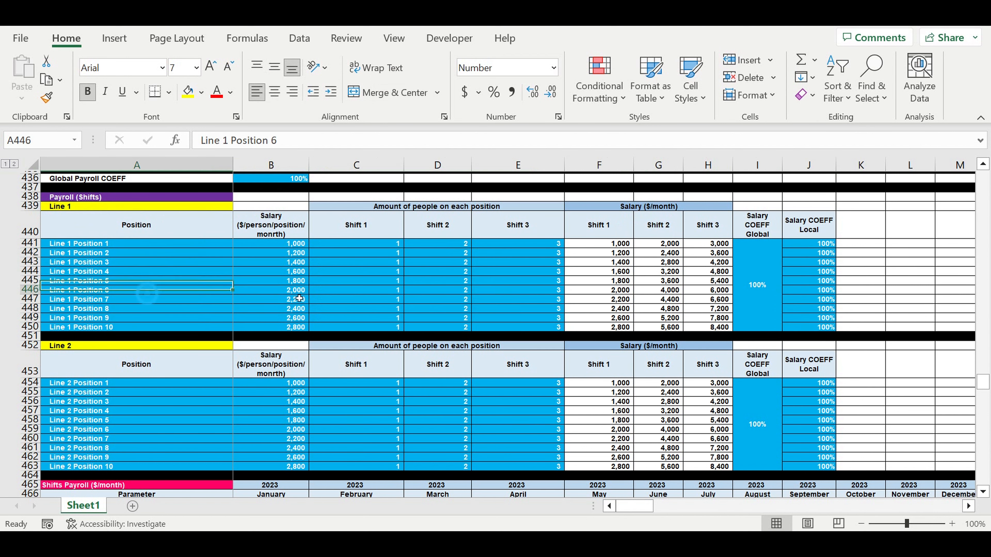
{"action": "left_click", "coordinate": [811, 293]}
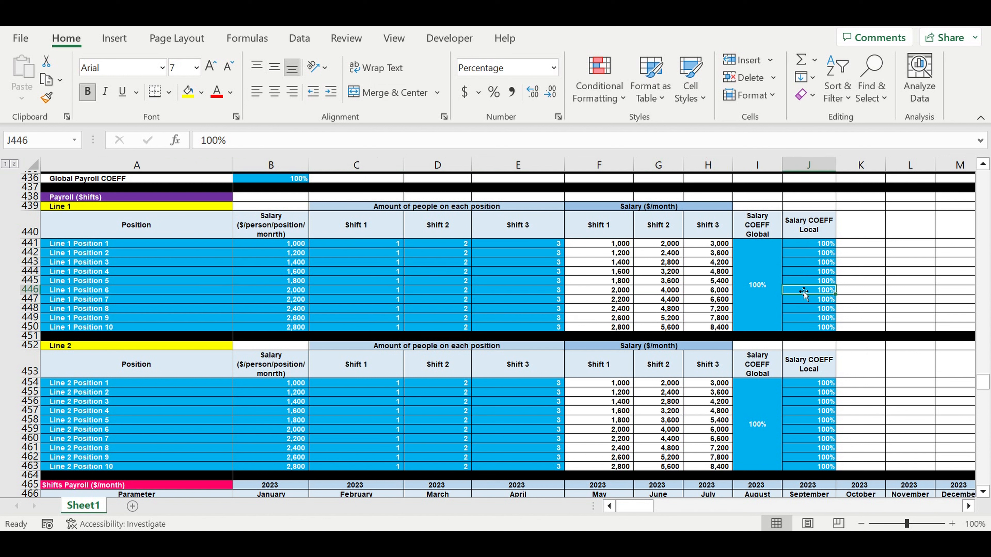
Examine the Shift 3 monthly salary formula for Line 1 together with the coefficients and per-person salaries it uses
{"action": "left_click", "coordinate": [715, 290]}
{"action": "left_click", "coordinate": [708, 309]}
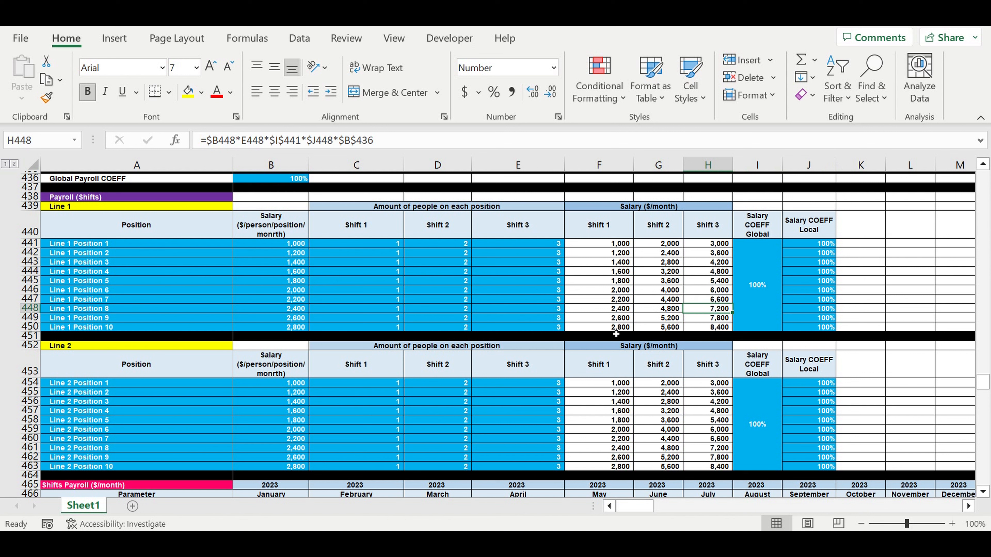
{"action": "left_click", "coordinate": [756, 287]}
{"action": "left_click_drag", "start_coordinate": [810, 252], "coordinate": [810, 309]}
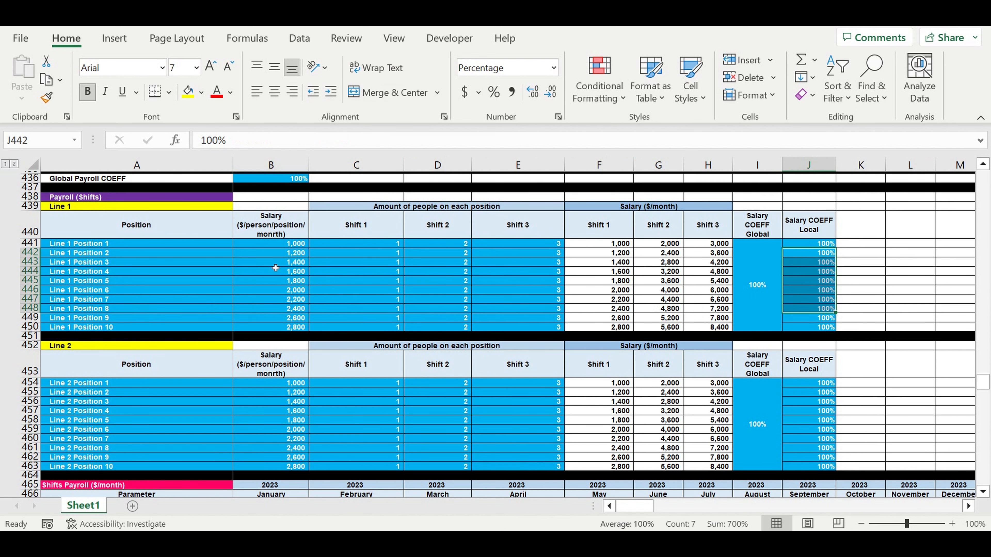
{"action": "left_click_drag", "start_coordinate": [277, 244], "coordinate": [282, 327]}
Review the Line 2 positions, salaries and shift headcounts in A454:E463, and the Shifts Payroll ($/month) table below
{"action": "scroll", "coordinate": [397, 306], "scroll_direction": "down", "scroll_amount": 2}
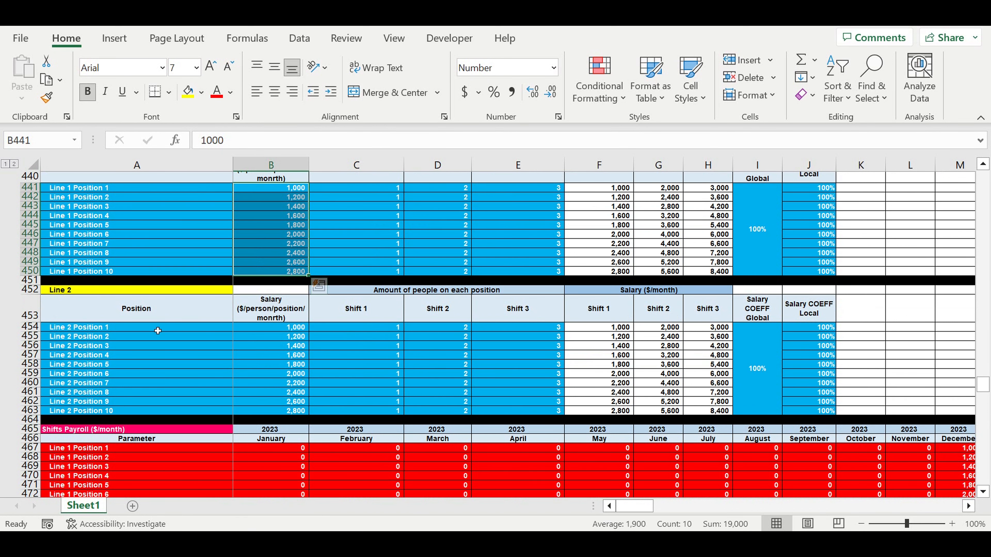
{"action": "left_click_drag", "start_coordinate": [150, 328], "coordinate": [543, 410]}
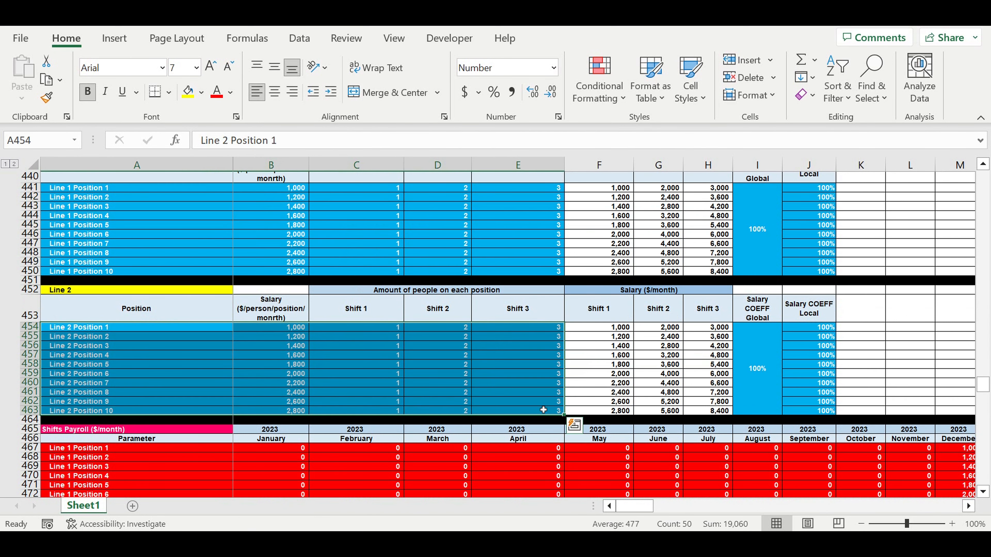
{"action": "scroll", "coordinate": [542, 403], "scroll_direction": "down", "scroll_amount": 10}
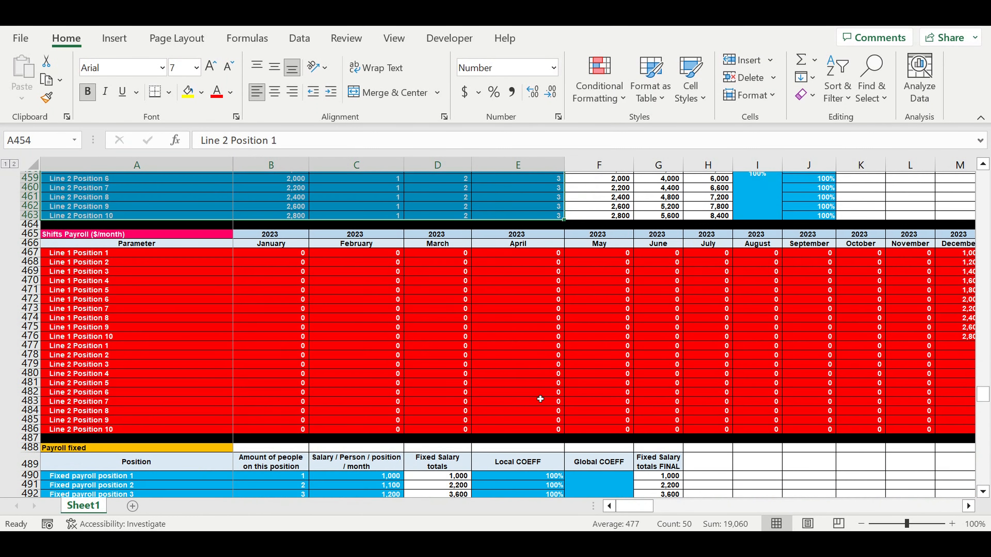
Find the Payroll fixed section and review its position names, amount of people and monthly salary per person in rows 490 to 504
{"action": "scroll", "coordinate": [540, 397], "scroll_direction": "down", "scroll_amount": 3}
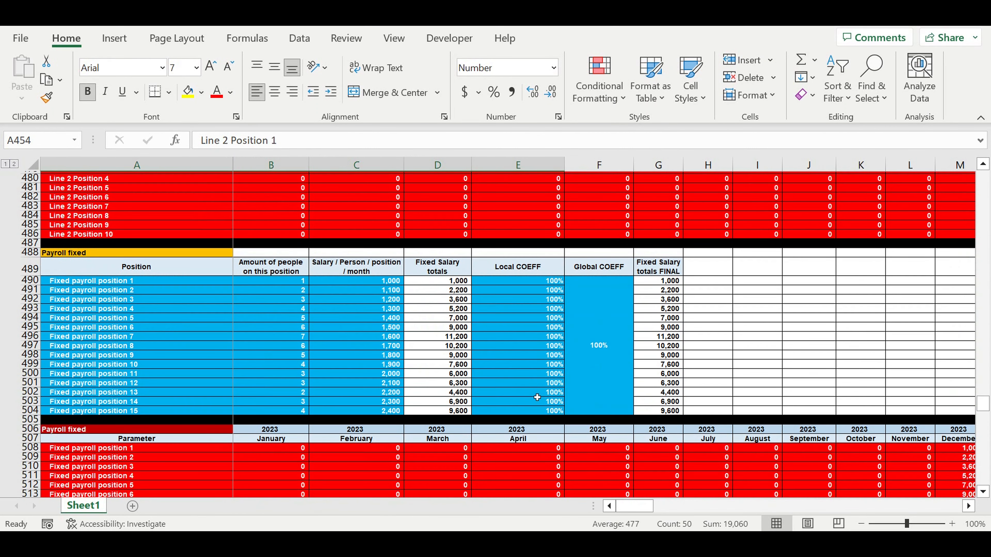
{"action": "left_click", "coordinate": [105, 281]}
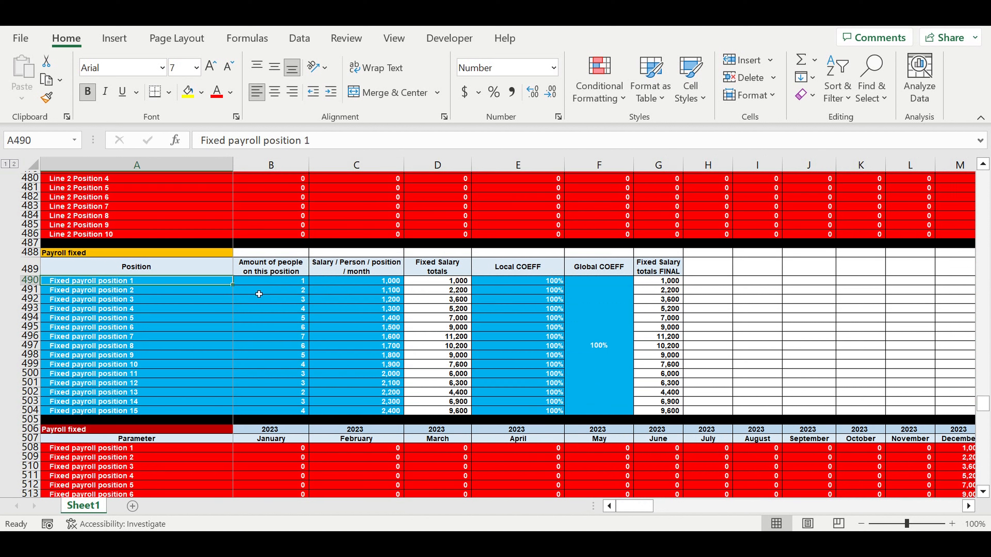
{"action": "left_click", "coordinate": [284, 284]}
{"action": "left_click_drag", "start_coordinate": [164, 281], "coordinate": [151, 419]}
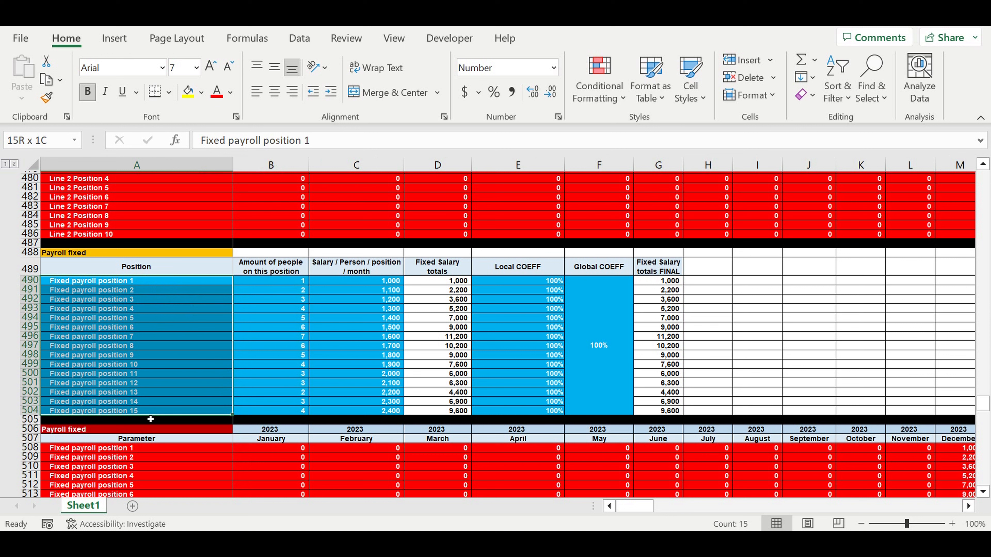
{"action": "left_click_drag", "start_coordinate": [291, 284], "coordinate": [283, 414]}
{"action": "left_click_drag", "start_coordinate": [381, 285], "coordinate": [376, 415]}
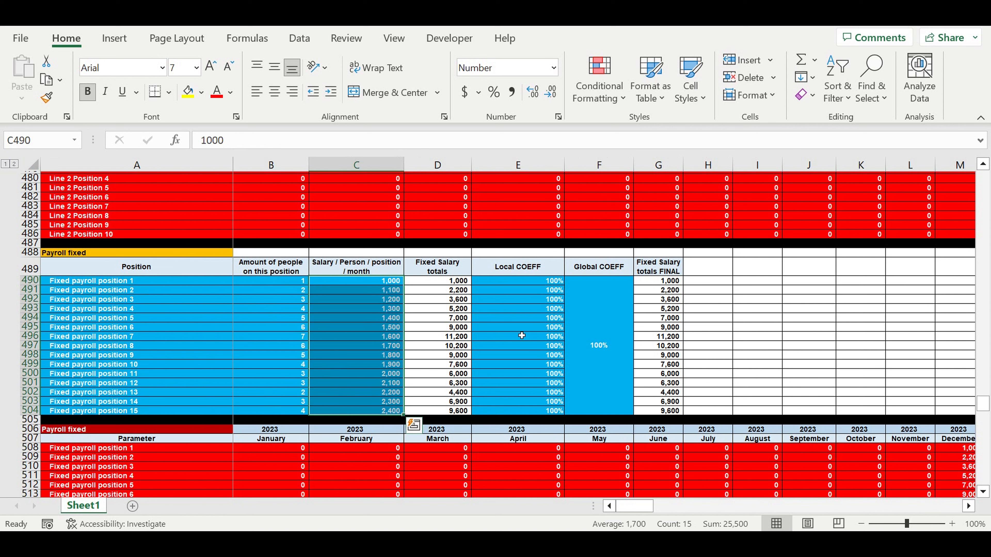
Examine the Local COEFF, Global COEFF and Fixed Salary totals columns of the Payroll fixed table
{"action": "left_click_drag", "start_coordinate": [545, 282], "coordinate": [549, 367]}
{"action": "left_click", "coordinate": [615, 310]}
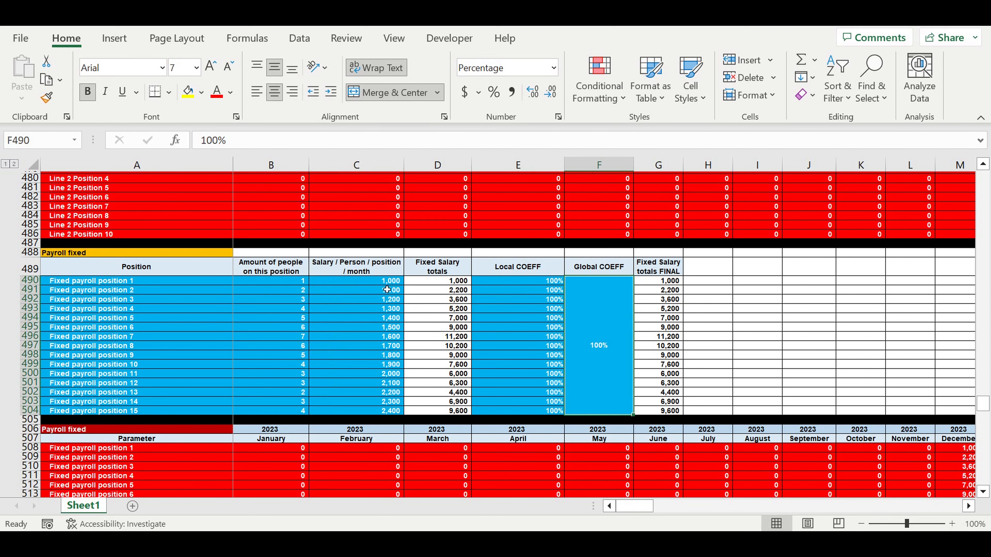
{"action": "left_click_drag", "start_coordinate": [436, 285], "coordinate": [445, 383]}
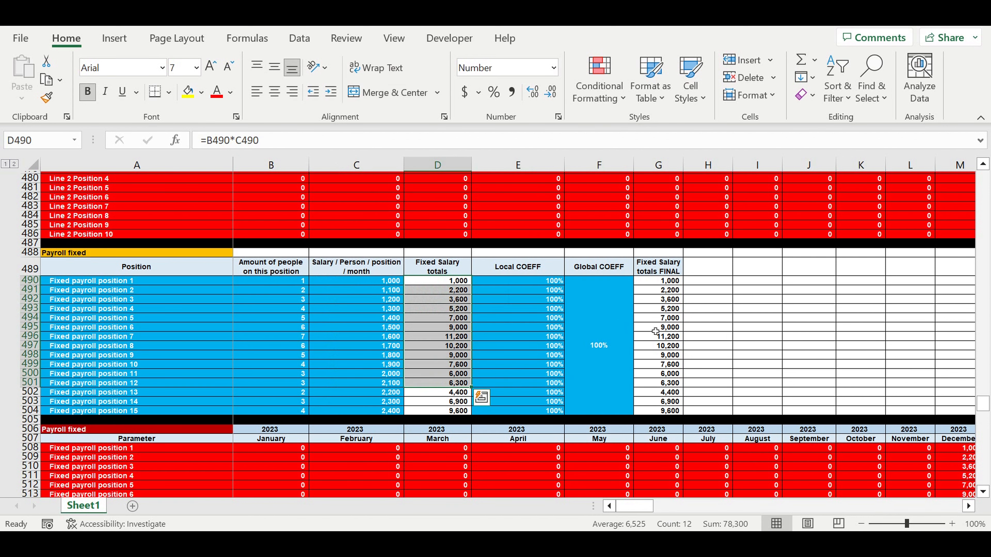
Look over the monthly Payroll fixed table and find the Direct Payroll COEFF in row 524 below it
{"action": "scroll", "coordinate": [667, 334], "scroll_direction": "down", "scroll_amount": 7}
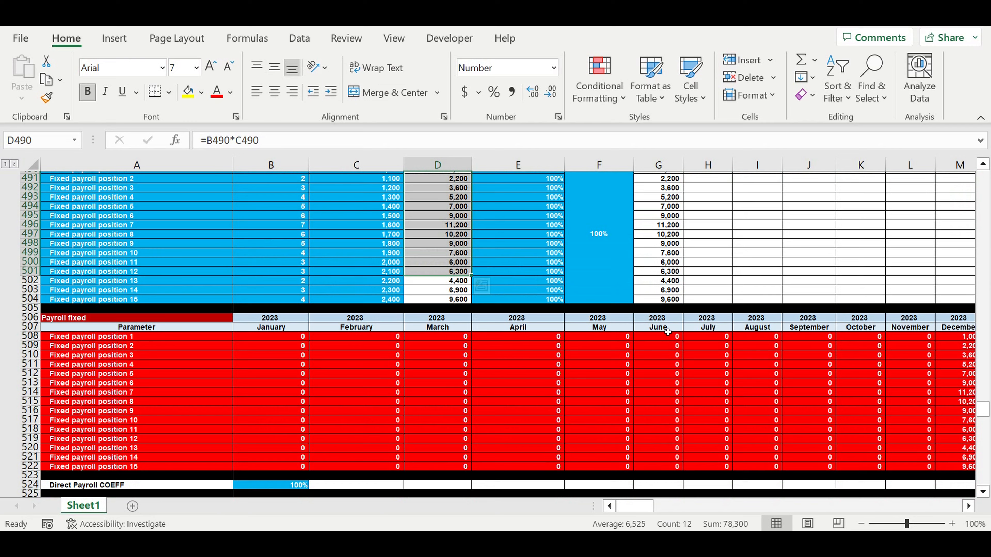
{"action": "scroll", "coordinate": [667, 331], "scroll_direction": "down", "scroll_amount": 4}
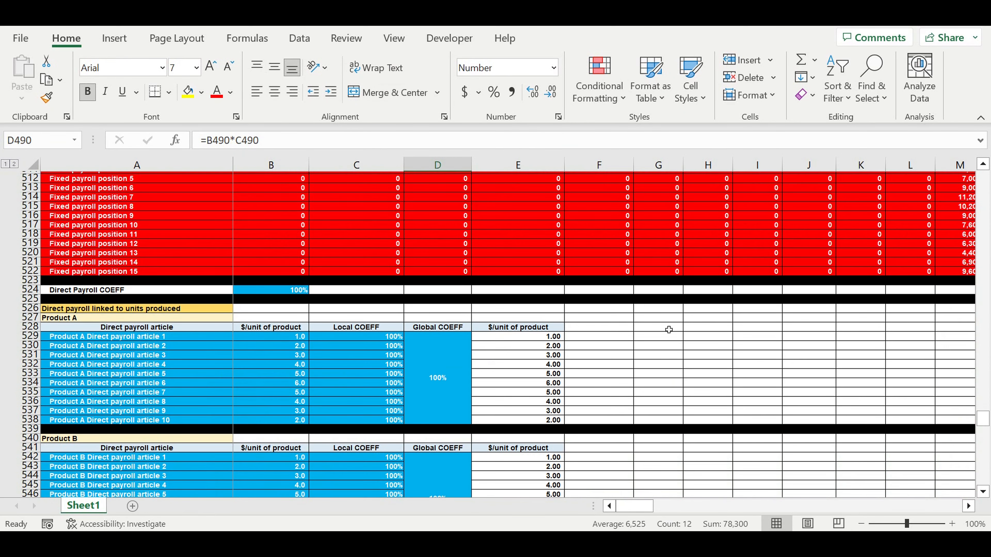
{"action": "scroll", "coordinate": [669, 329], "scroll_direction": "down", "scroll_amount": 1}
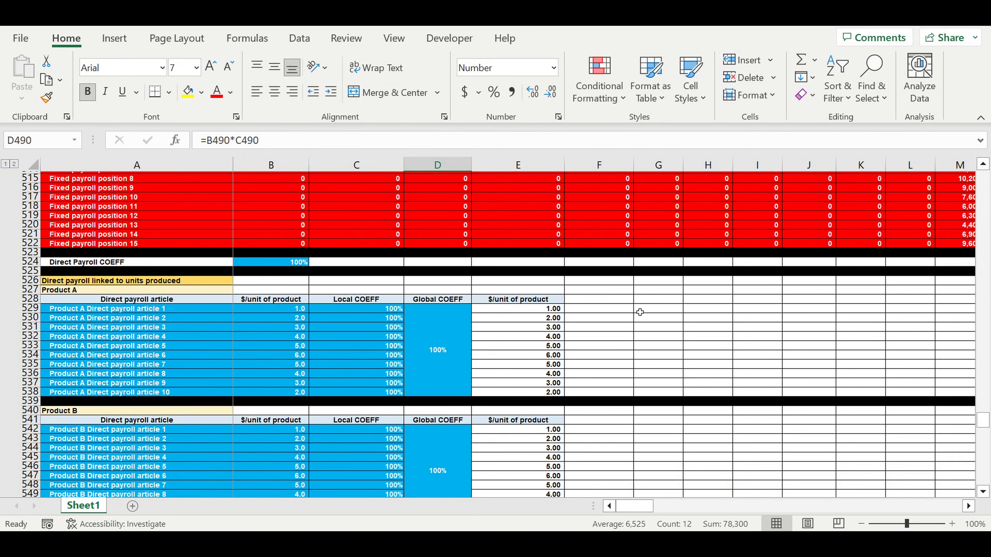
{"action": "left_click", "coordinate": [92, 266]}
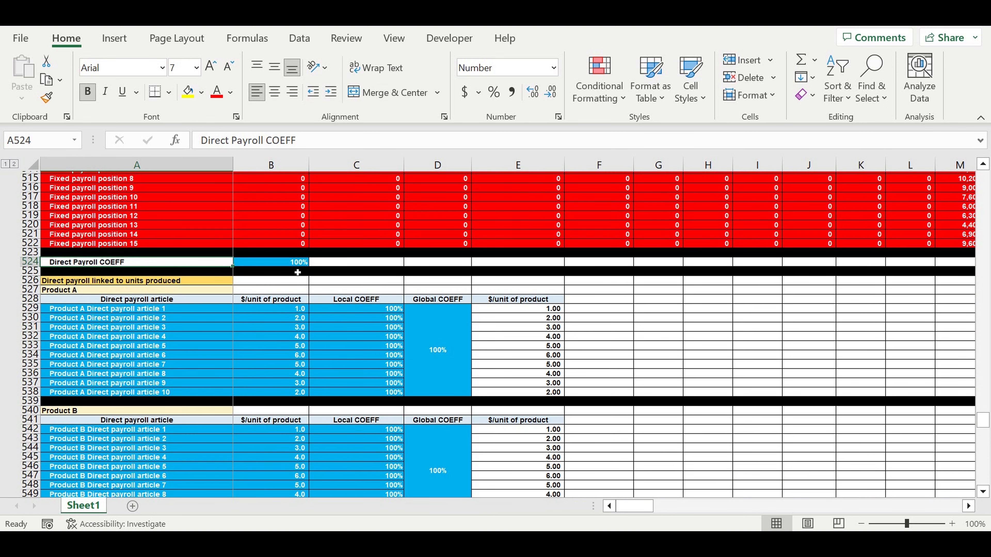
{"action": "scroll", "coordinate": [305, 272], "scroll_direction": "down", "scroll_amount": 2}
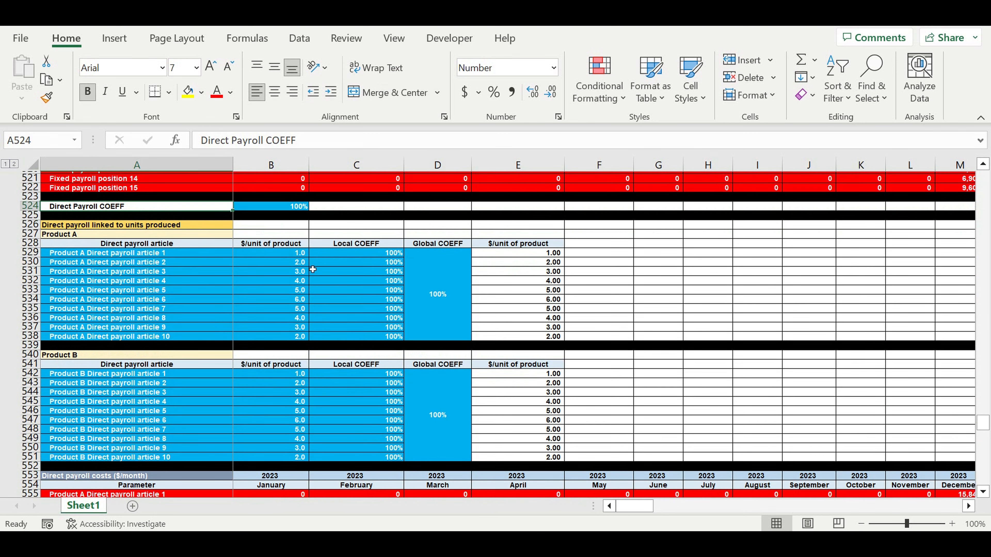
Review the Direct payroll linked to units produced section, covering the direct payroll article names for Product A and Product B
{"action": "left_click", "coordinate": [80, 226]}
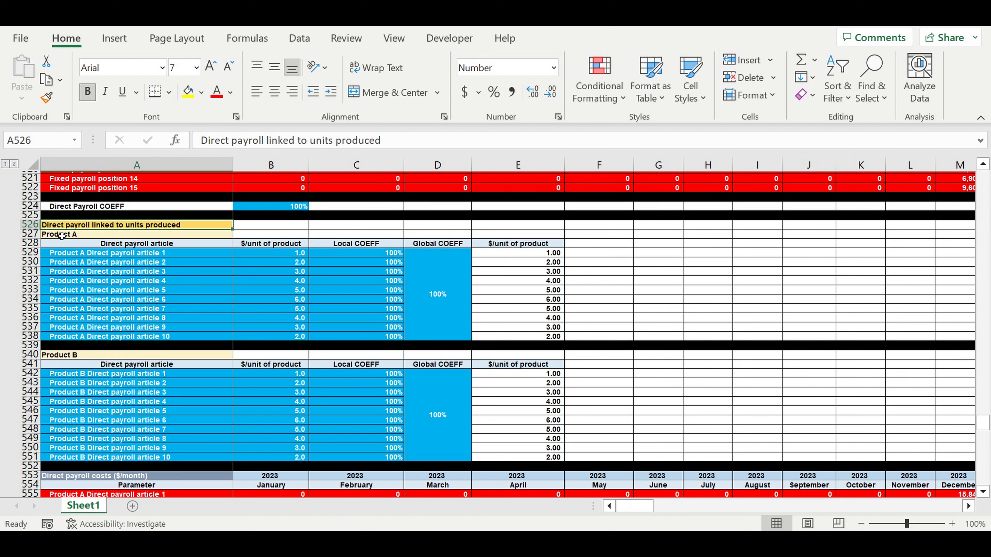
{"action": "key", "text": "Down"}
{"action": "left_click", "coordinate": [68, 355]}
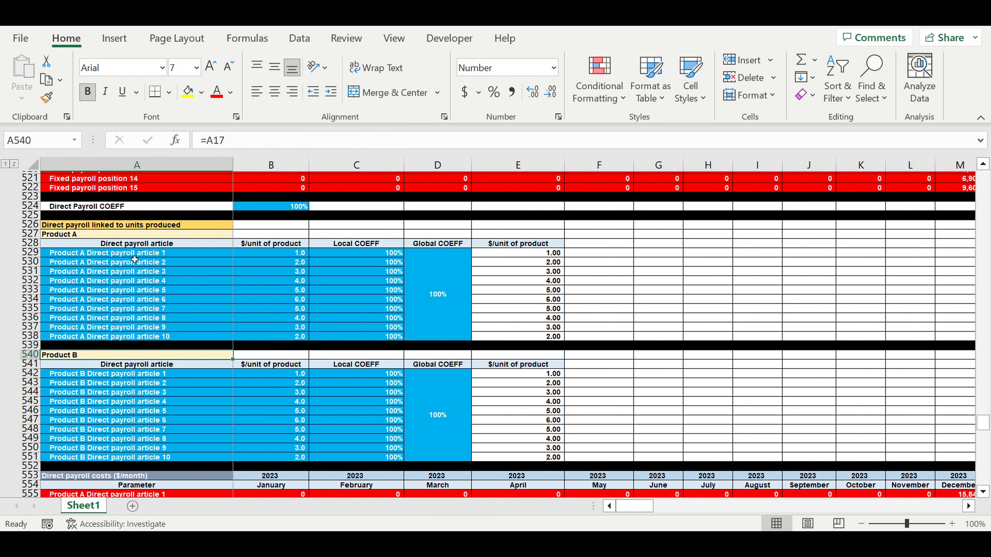
{"action": "left_click_drag", "start_coordinate": [128, 256], "coordinate": [142, 336]}
{"action": "left_click_drag", "start_coordinate": [143, 378], "coordinate": [164, 452]}
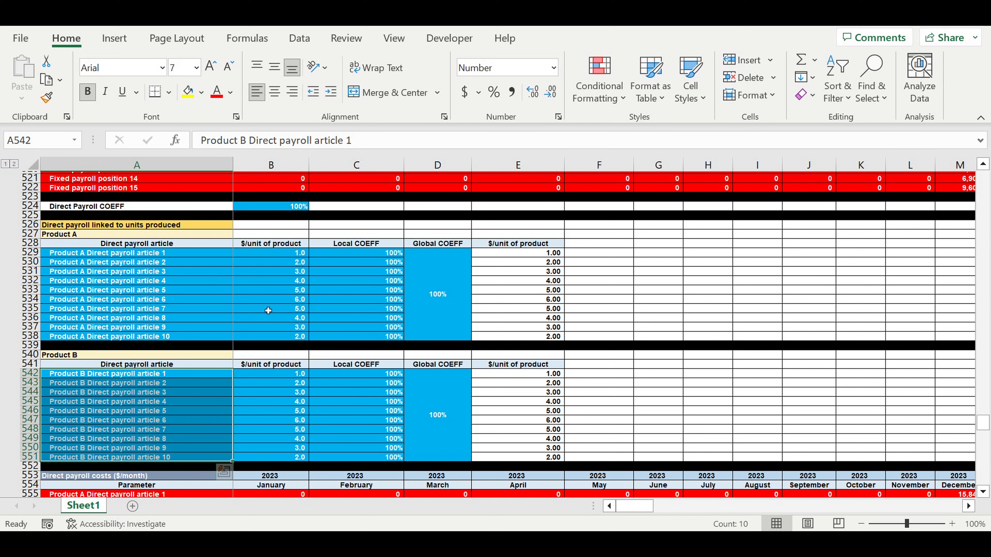
Review Product A's direct payroll $/unit of product, Local COEFF and Global COEFF inputs and the formula in the calculated $/unit of product column
{"action": "left_click", "coordinate": [87, 255]}
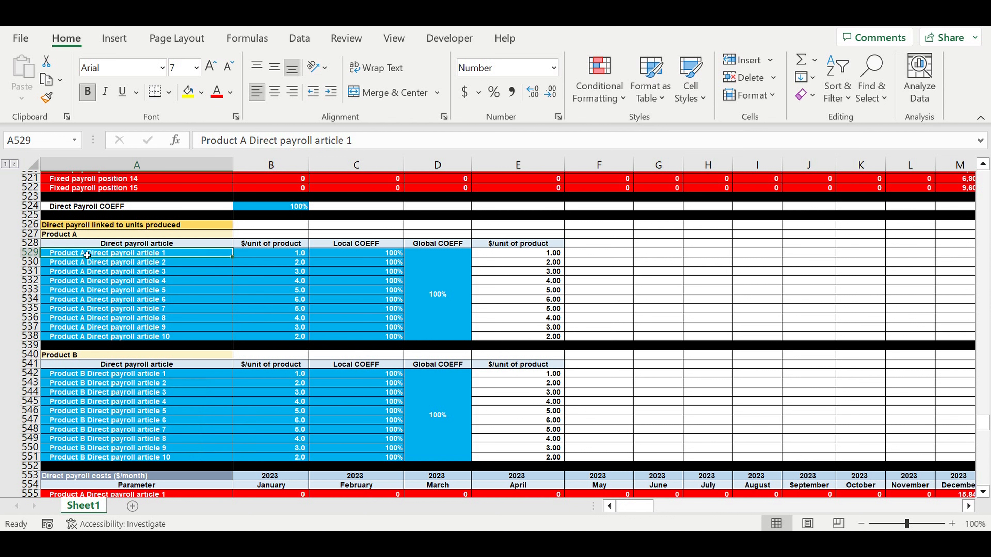
{"action": "left_click", "coordinate": [279, 255]}
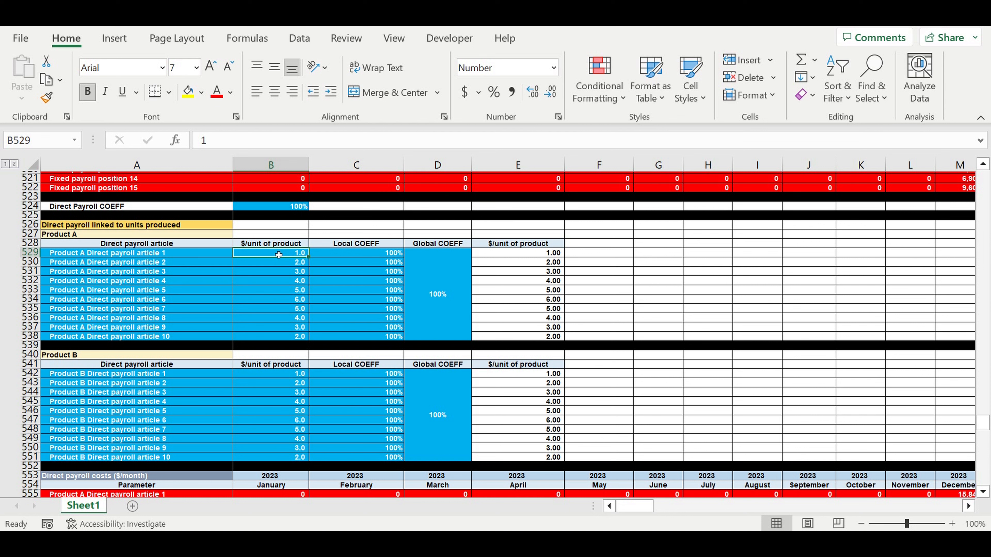
{"action": "left_click", "coordinate": [78, 234]}
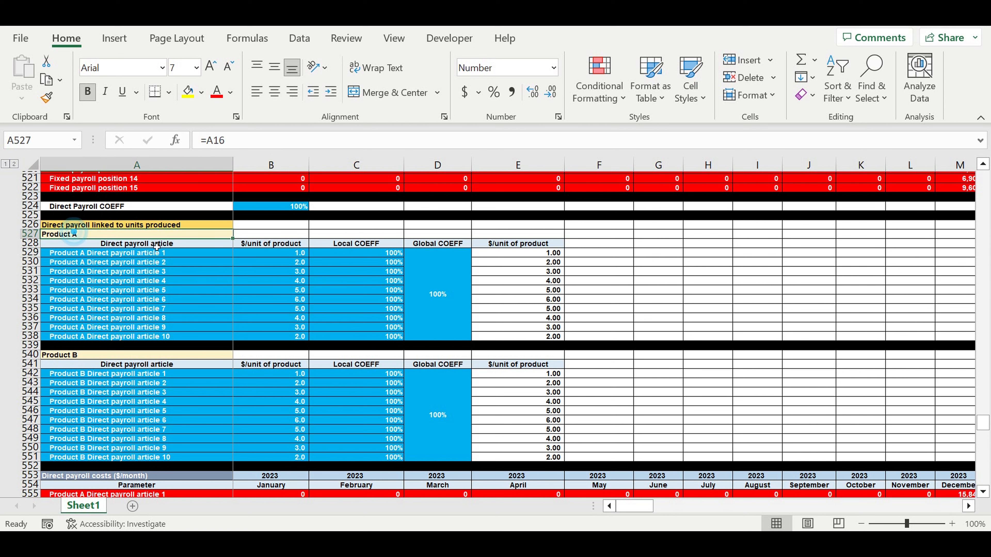
{"action": "left_click", "coordinate": [276, 258]}
{"action": "left_click_drag", "start_coordinate": [385, 255], "coordinate": [432, 335]}
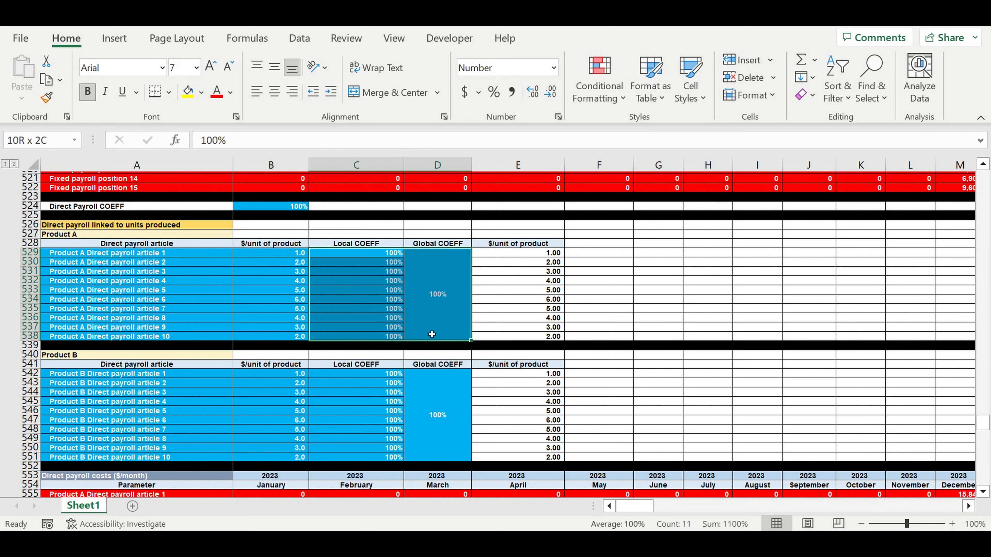
{"action": "left_click", "coordinate": [183, 253]}
{"action": "left_click", "coordinate": [525, 253]}
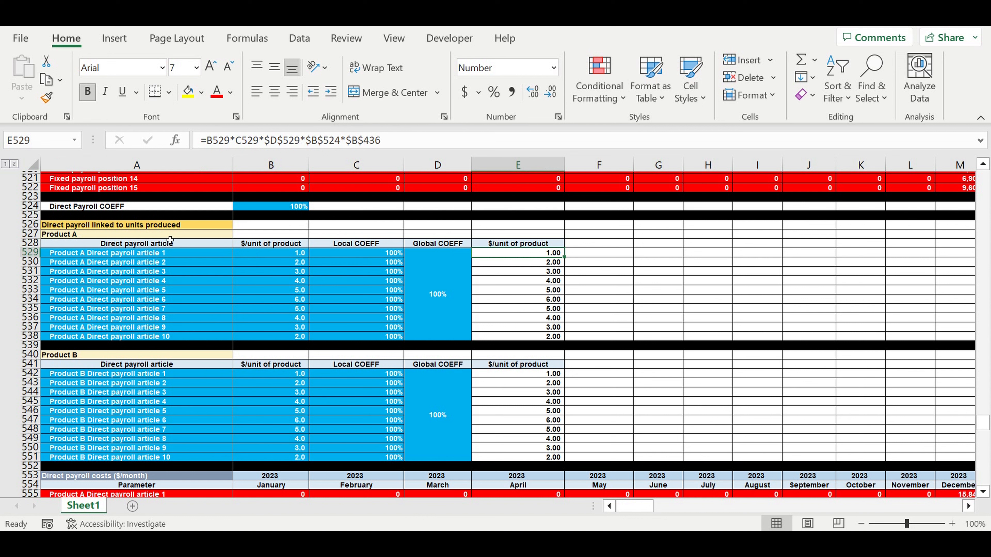
{"action": "left_click", "coordinate": [62, 356]}
Look over the monthly Direct payroll costs table and find the Customer types section for Product A and Product B below it
{"action": "scroll", "coordinate": [226, 364], "scroll_direction": "down", "scroll_amount": 9}
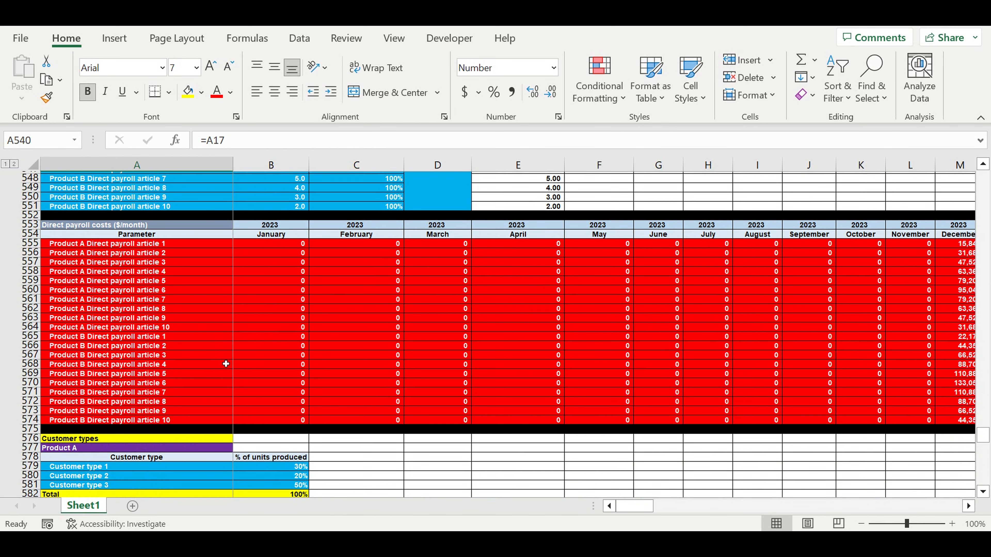
{"action": "scroll", "coordinate": [226, 364], "scroll_direction": "down", "scroll_amount": 3}
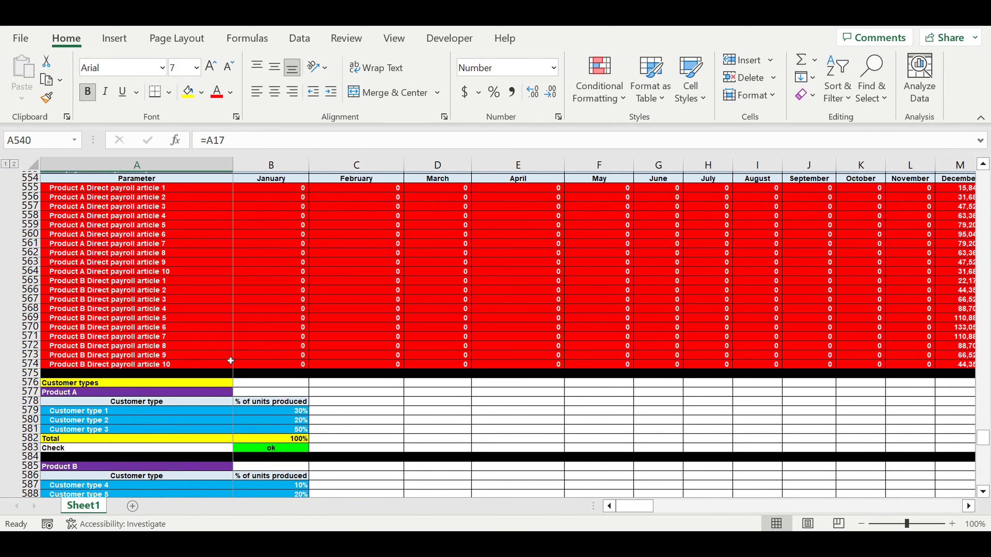
{"action": "scroll", "coordinate": [230, 358], "scroll_direction": "down", "scroll_amount": 1}
{"action": "scroll", "coordinate": [216, 346], "scroll_direction": "down", "scroll_amount": 2}
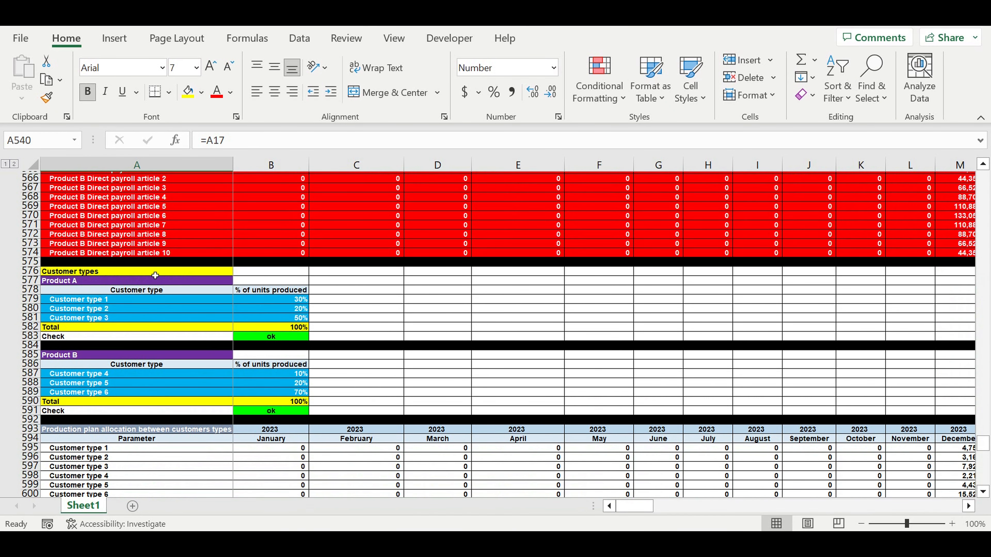
{"action": "left_click", "coordinate": [110, 282]}
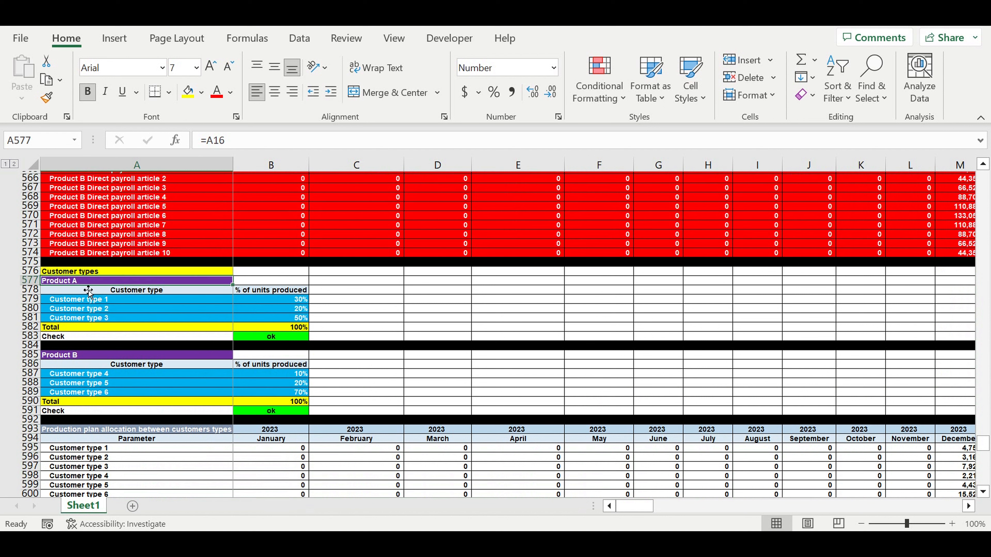
{"action": "left_click", "coordinate": [74, 355]}
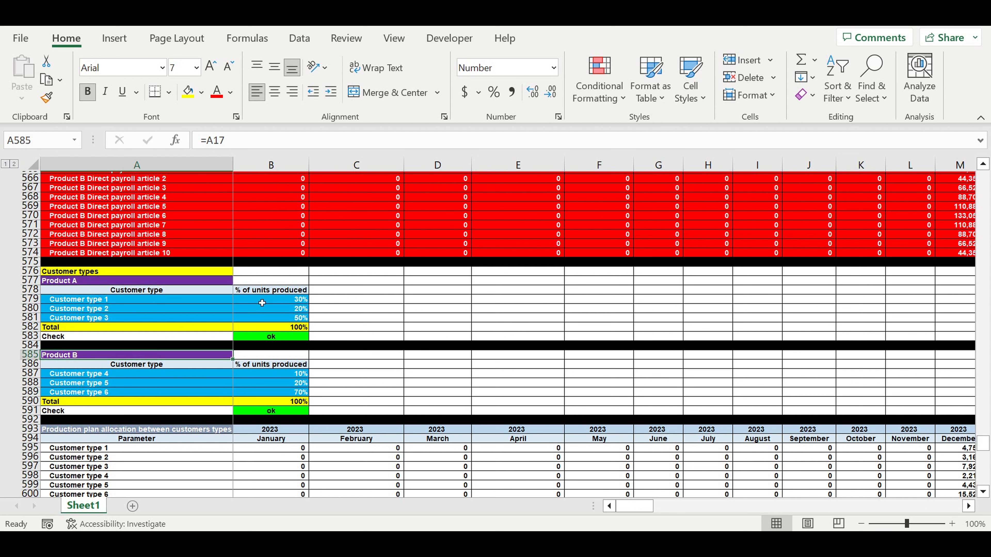
Examine the customer types and their % of units produced shares for Product A and Product B
{"action": "left_click_drag", "start_coordinate": [183, 301], "coordinate": [188, 320]}
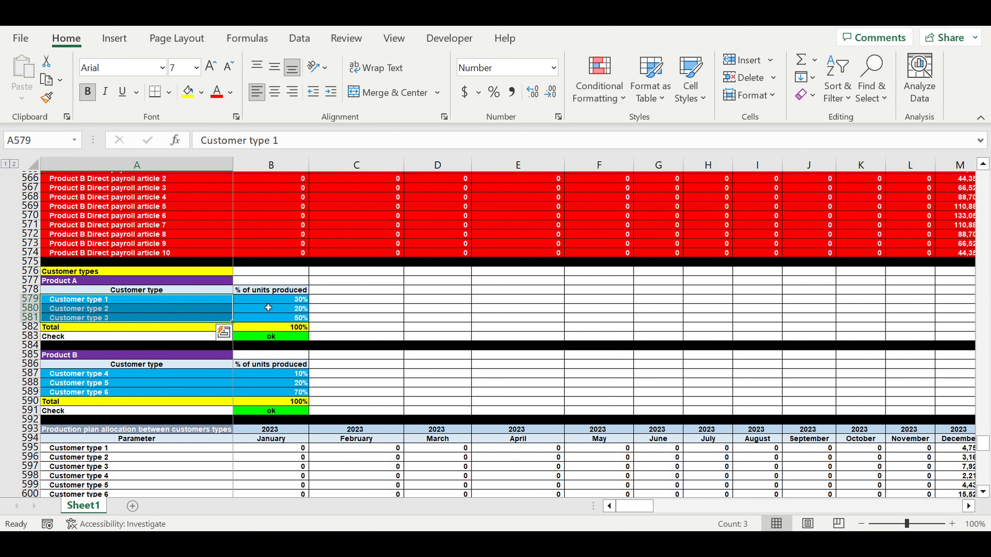
{"action": "left_click_drag", "start_coordinate": [283, 301], "coordinate": [282, 316]}
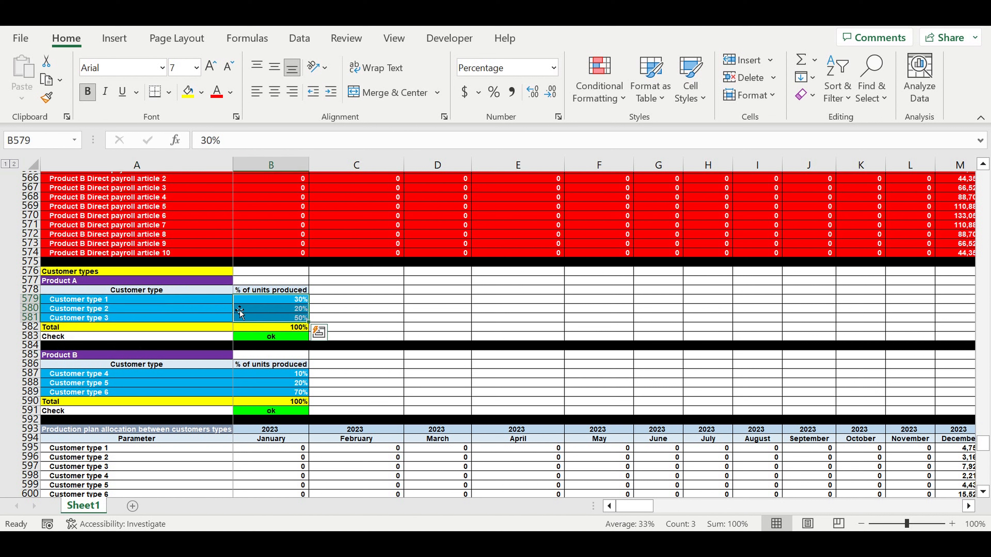
{"action": "left_click", "coordinate": [79, 282]}
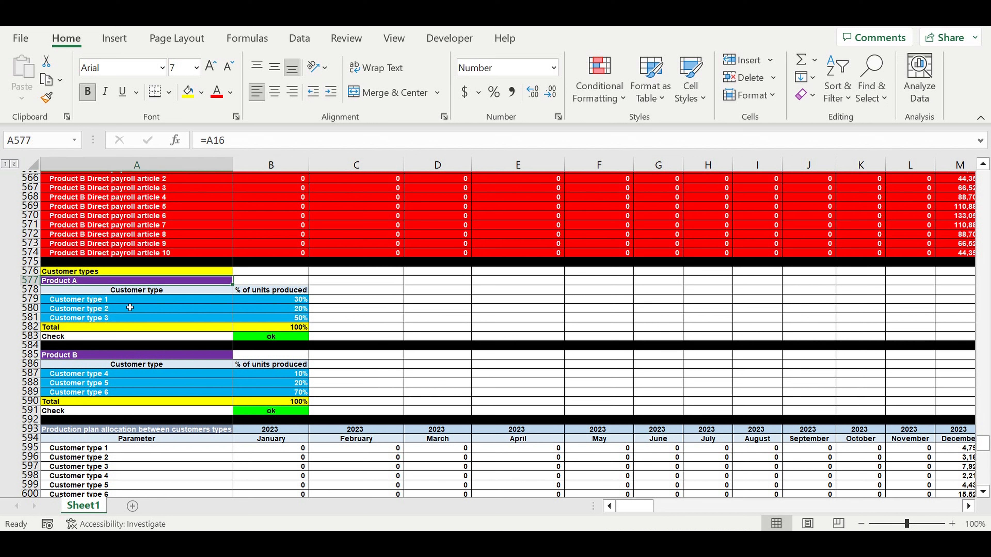
{"action": "left_click_drag", "start_coordinate": [118, 305], "coordinate": [117, 323]}
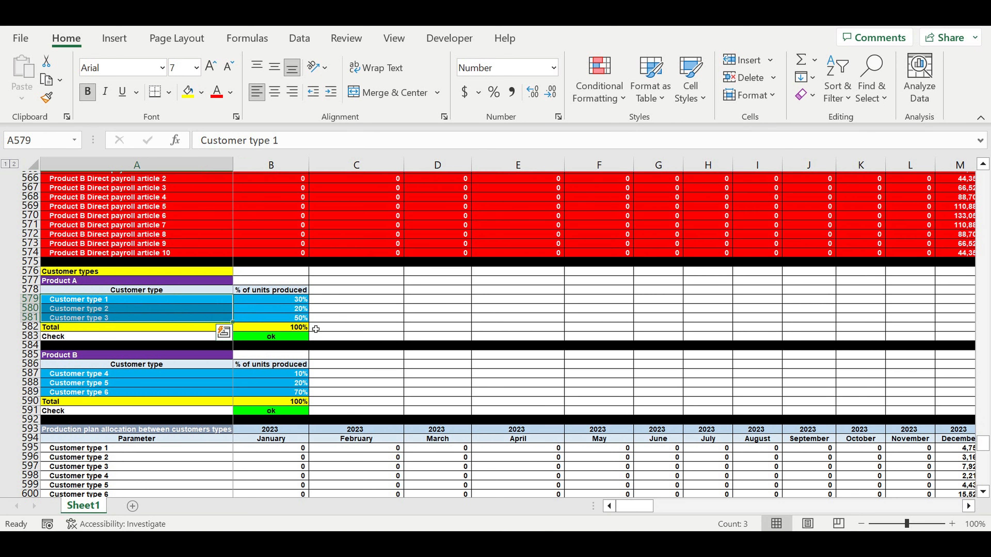
{"action": "scroll", "coordinate": [364, 278], "scroll_direction": "down", "scroll_amount": 1}
{"action": "scroll", "coordinate": [364, 277], "scroll_direction": "down", "scroll_amount": 1}
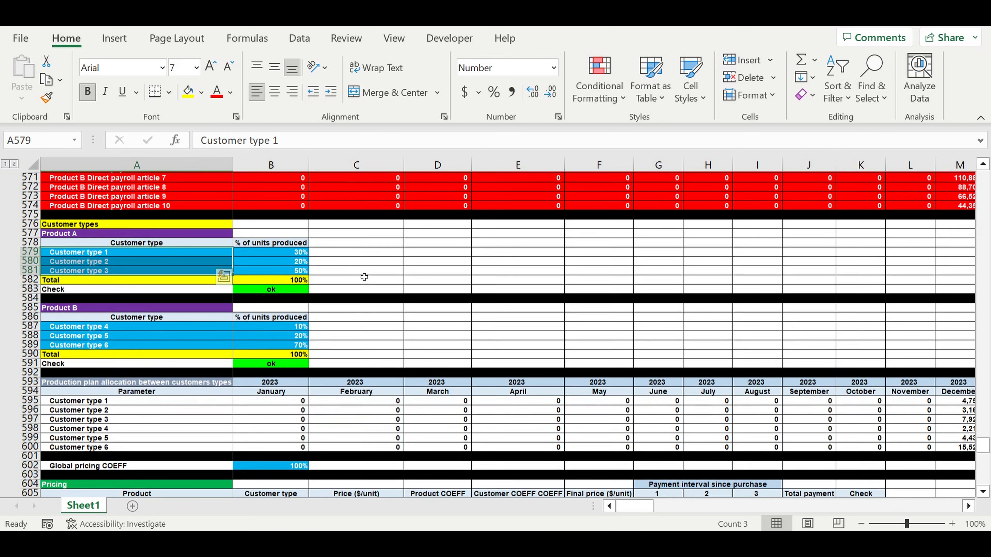
{"action": "scroll", "coordinate": [364, 276], "scroll_direction": "down", "scroll_amount": 1}
{"action": "left_click_drag", "start_coordinate": [295, 244], "coordinate": [290, 265]}
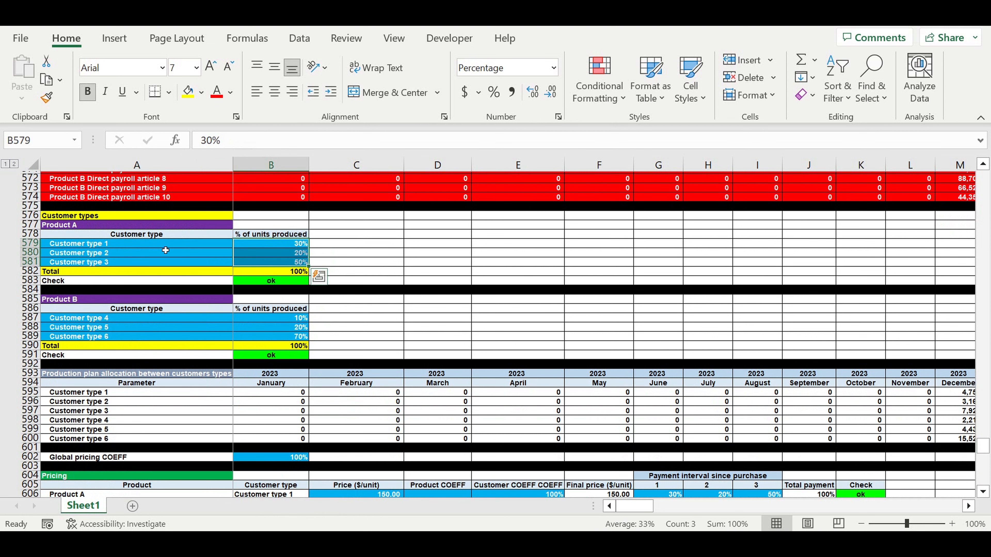
{"action": "left_click", "coordinate": [103, 245]}
{"action": "left_click", "coordinate": [77, 225]}
{"action": "left_click_drag", "start_coordinate": [289, 321], "coordinate": [291, 337]}
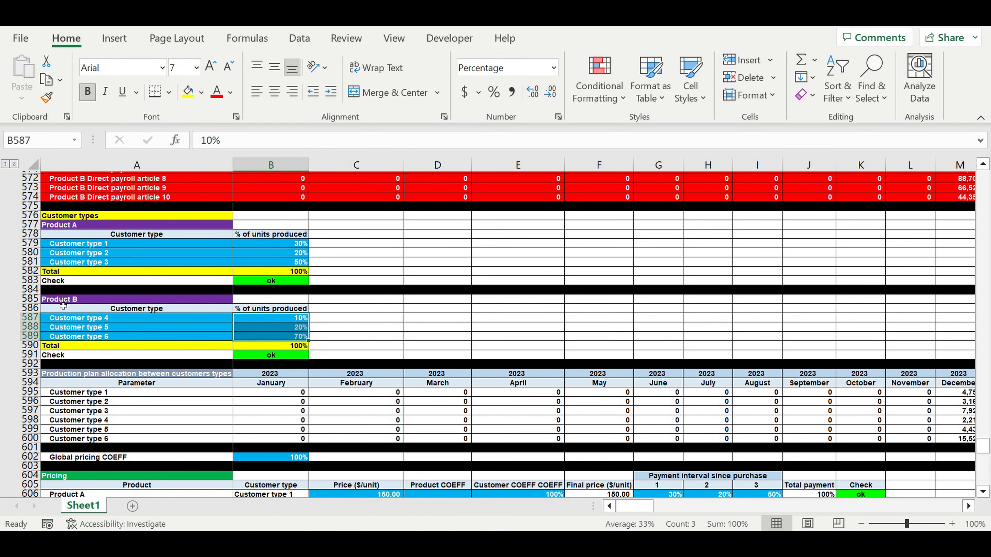
{"action": "left_click", "coordinate": [63, 300]}
Find the Pricing section and review the Global pricing COEFF, products, customer types and Price ($/unit) inputs
{"action": "scroll", "coordinate": [270, 322], "scroll_direction": "down", "scroll_amount": 2}
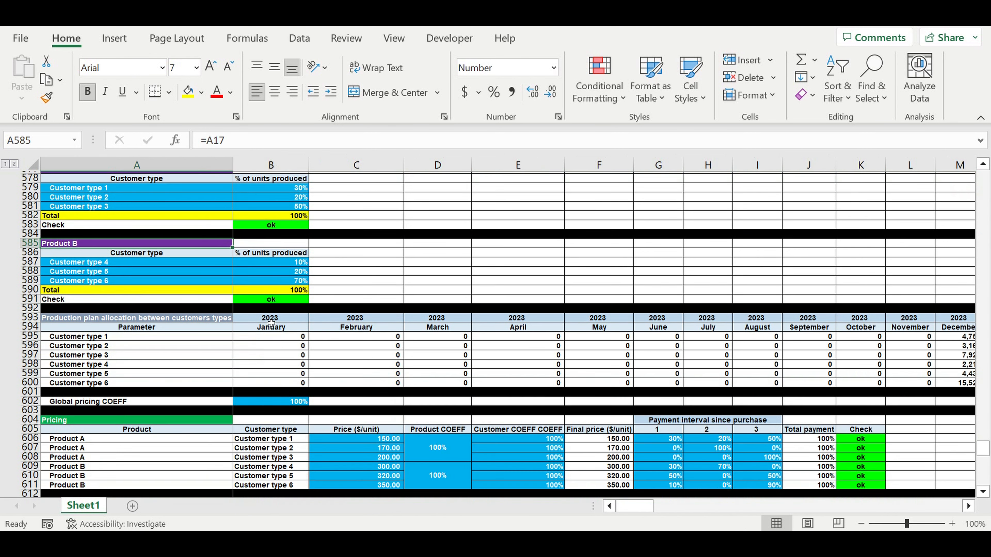
{"action": "scroll", "coordinate": [271, 323], "scroll_direction": "down", "scroll_amount": 5}
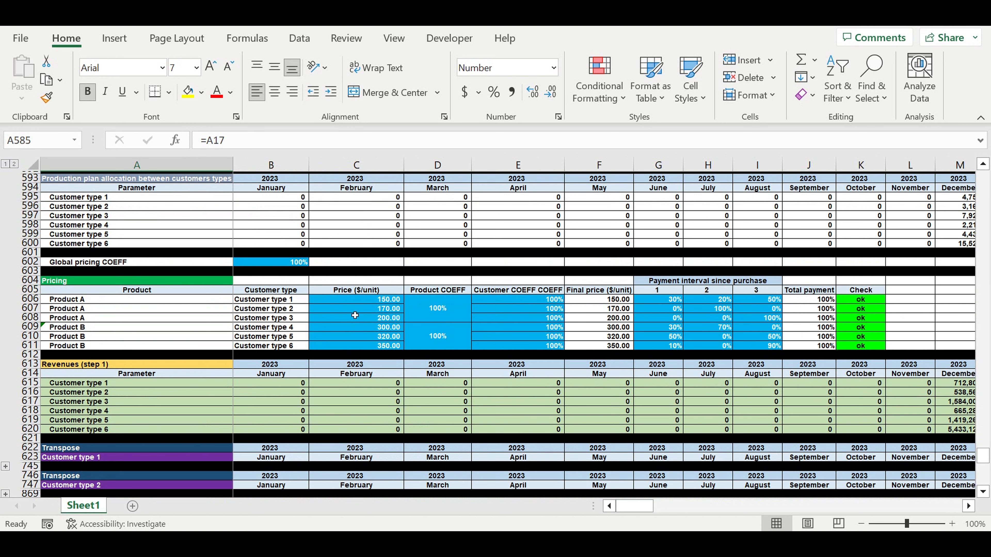
{"action": "left_click", "coordinate": [280, 266]}
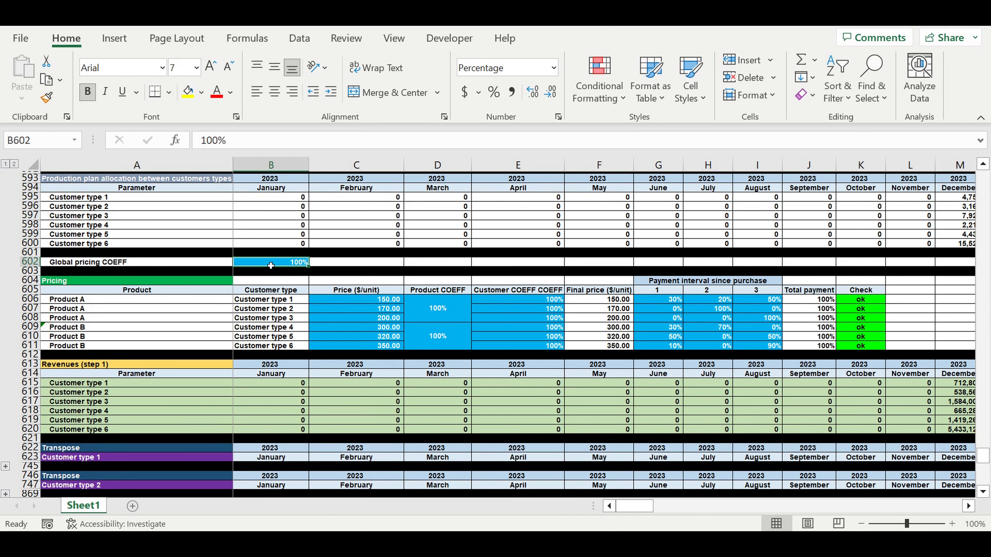
{"action": "left_click", "coordinate": [62, 299]}
{"action": "left_click_drag", "start_coordinate": [66, 308], "coordinate": [82, 345]}
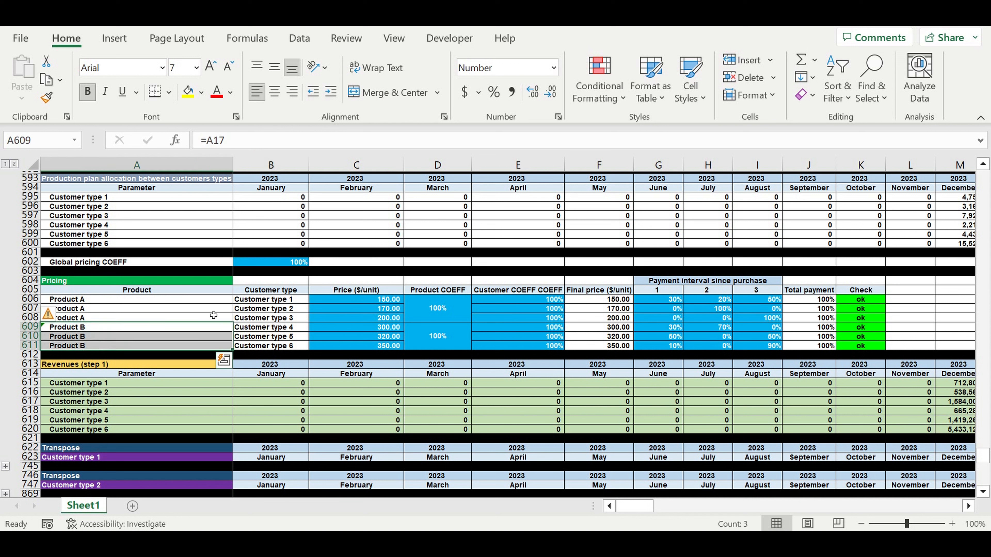
{"action": "left_click_drag", "start_coordinate": [282, 301], "coordinate": [314, 346]}
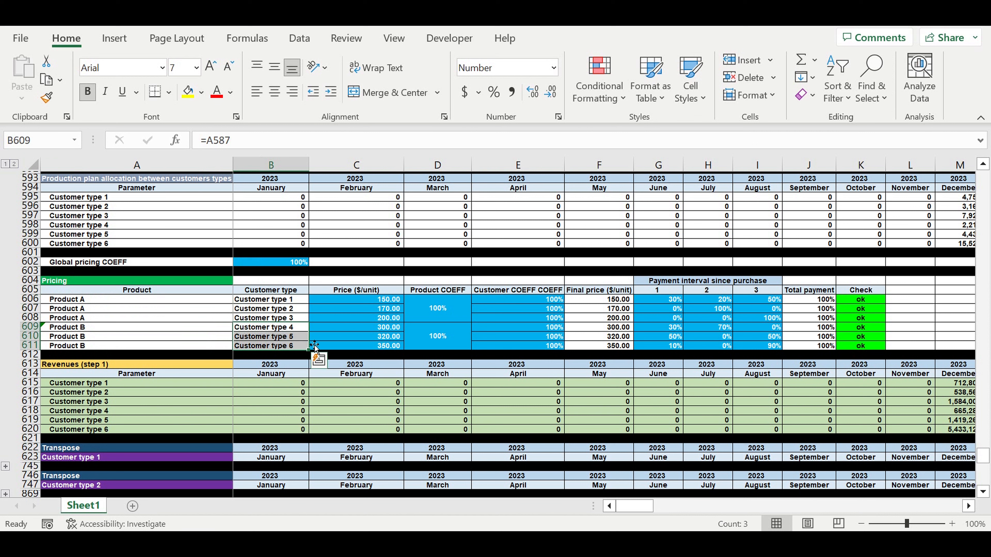
{"action": "left_click_drag", "start_coordinate": [377, 303], "coordinate": [380, 348]}
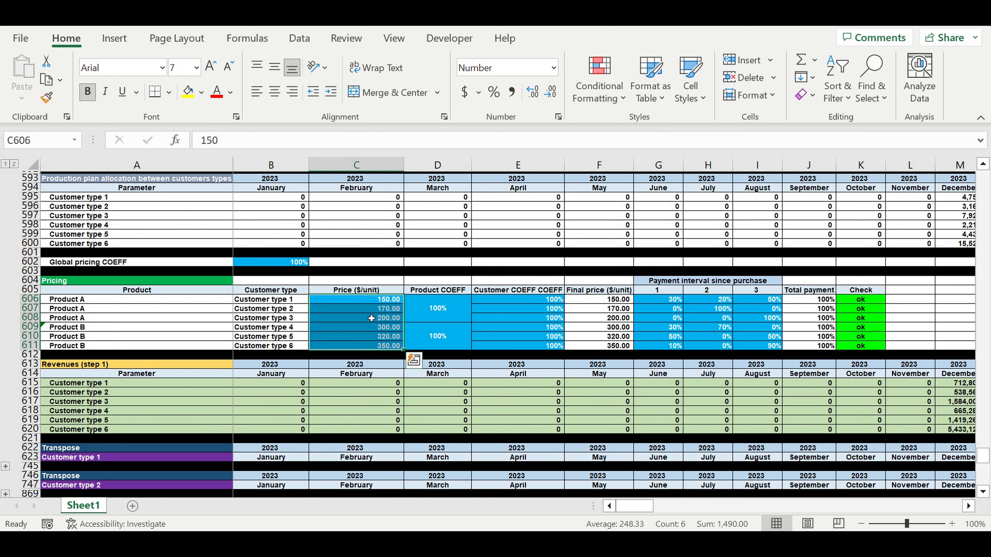
Examine Product A's Product COEFF and customer COEFF values in the Pricing table and the Final price ($/unit) formula for Customer type 1
{"action": "left_click", "coordinate": [452, 315]}
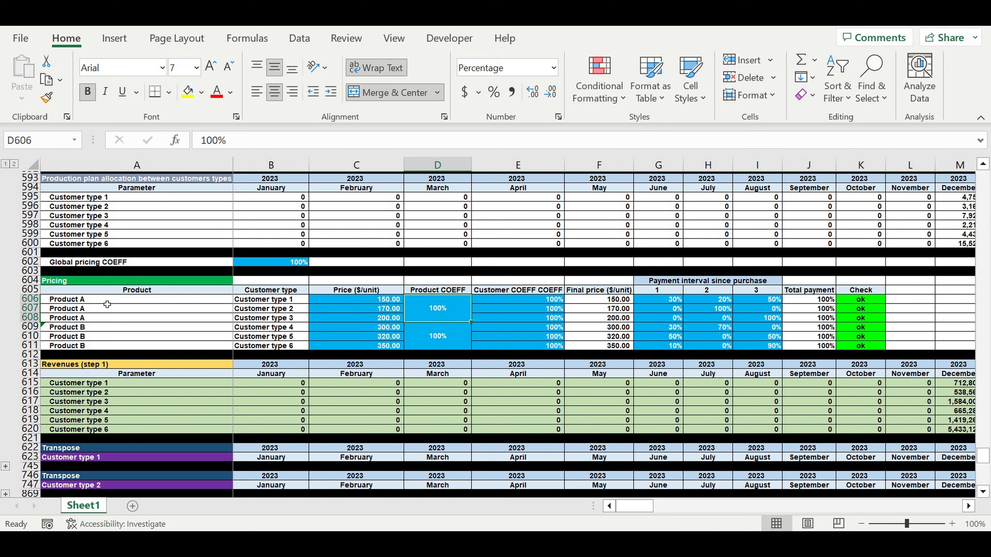
{"action": "left_click_drag", "start_coordinate": [88, 307], "coordinate": [168, 323]}
{"action": "left_click_drag", "start_coordinate": [536, 302], "coordinate": [540, 318]}
{"action": "left_click_drag", "start_coordinate": [269, 302], "coordinate": [273, 317]}
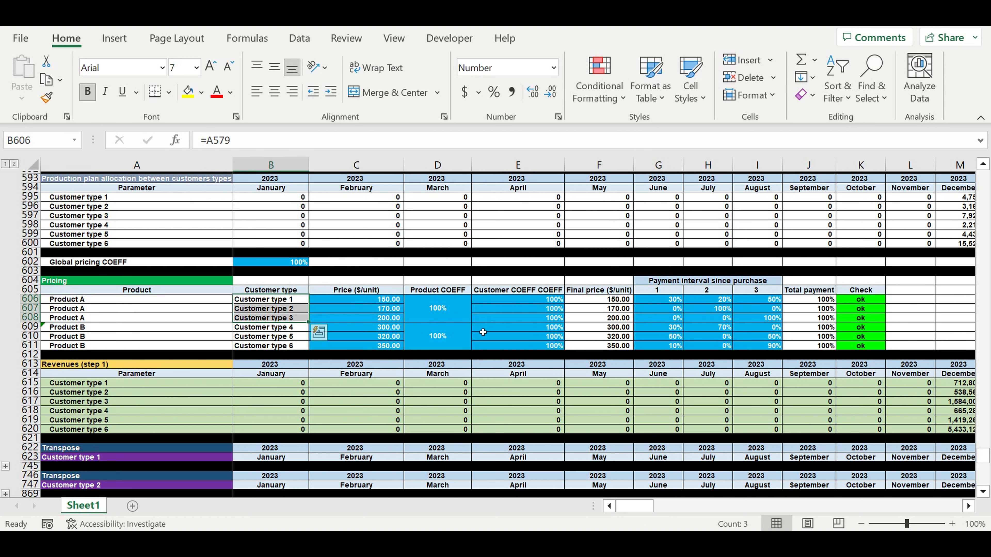
{"action": "left_click", "coordinate": [604, 303]}
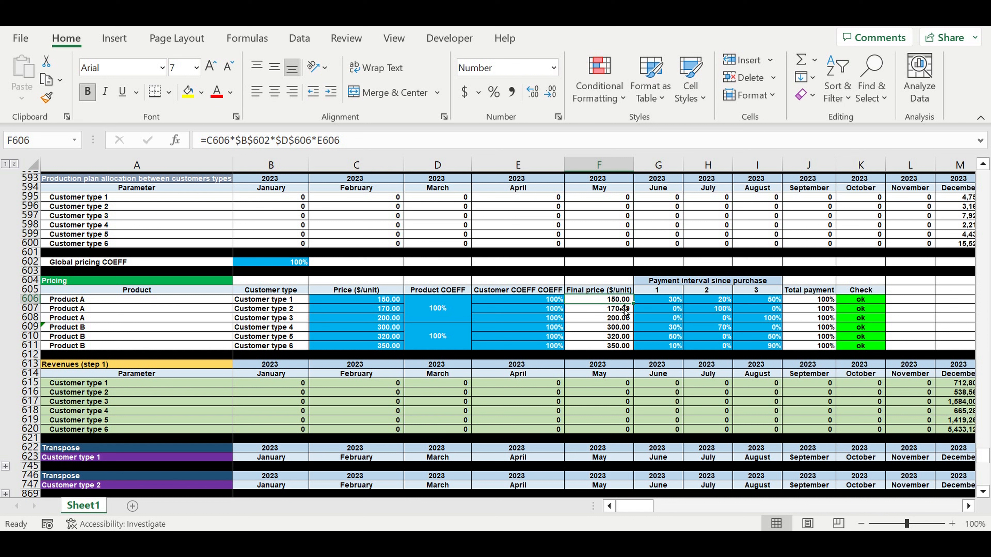
Review the Payment interval since purchase shares of Customer type 1 across intervals 1, 2 and 3
{"action": "left_click_drag", "start_coordinate": [666, 303], "coordinate": [753, 307]}
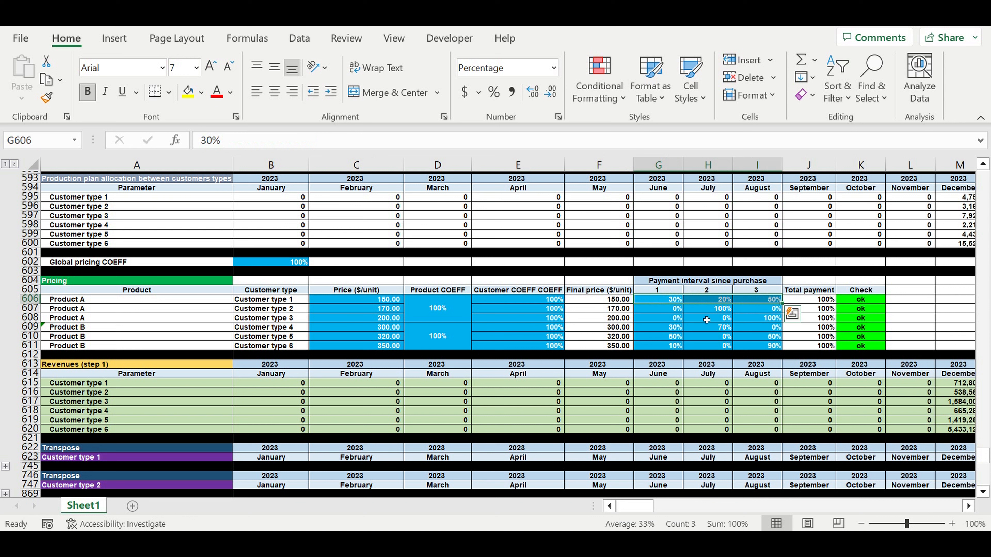
{"action": "left_click", "coordinate": [662, 303]}
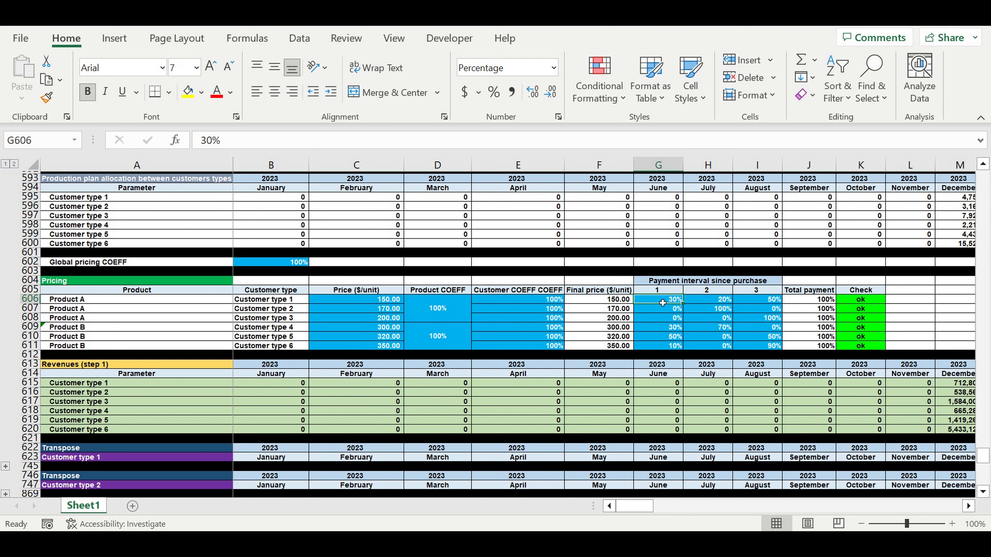
{"action": "left_click", "coordinate": [708, 301]}
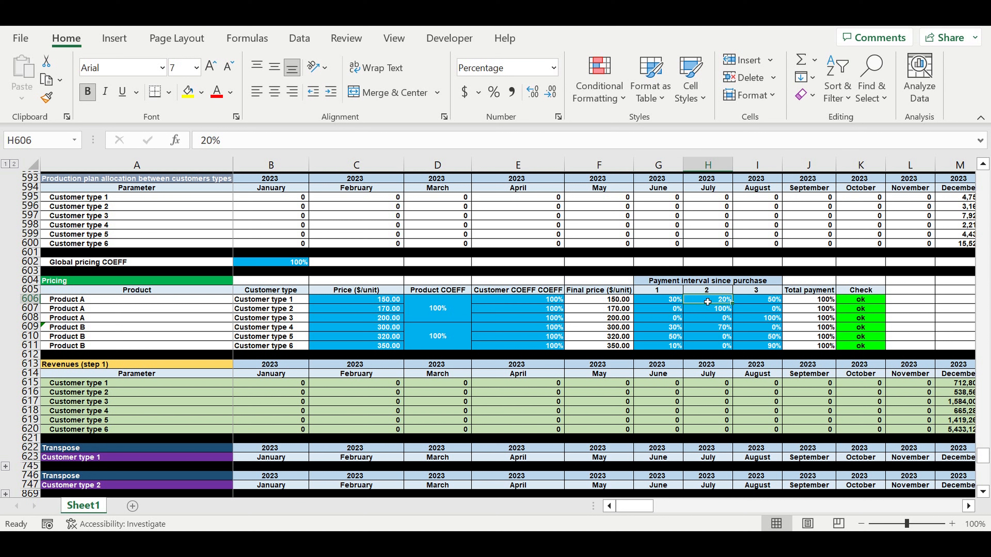
{"action": "left_click", "coordinate": [758, 303]}
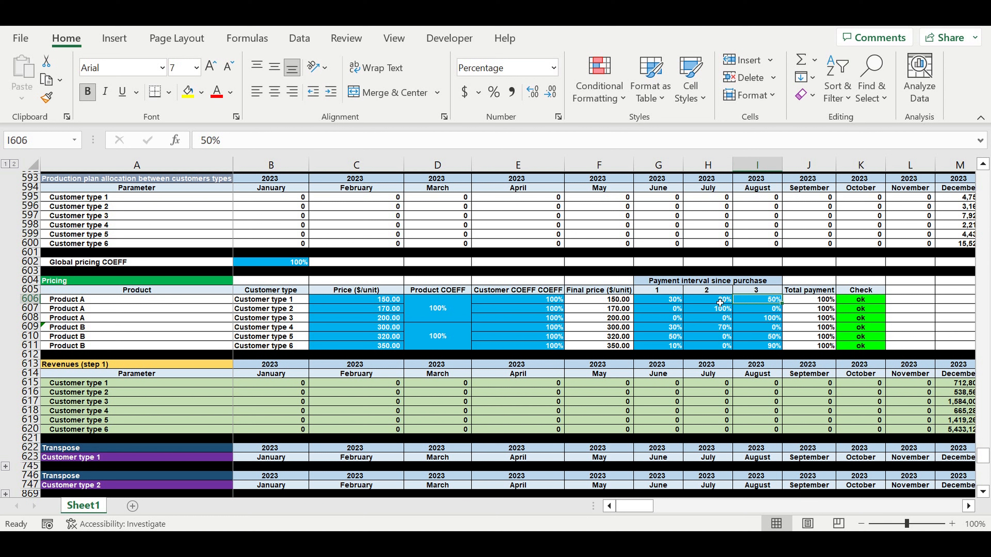
{"action": "left_click", "coordinate": [672, 305]}
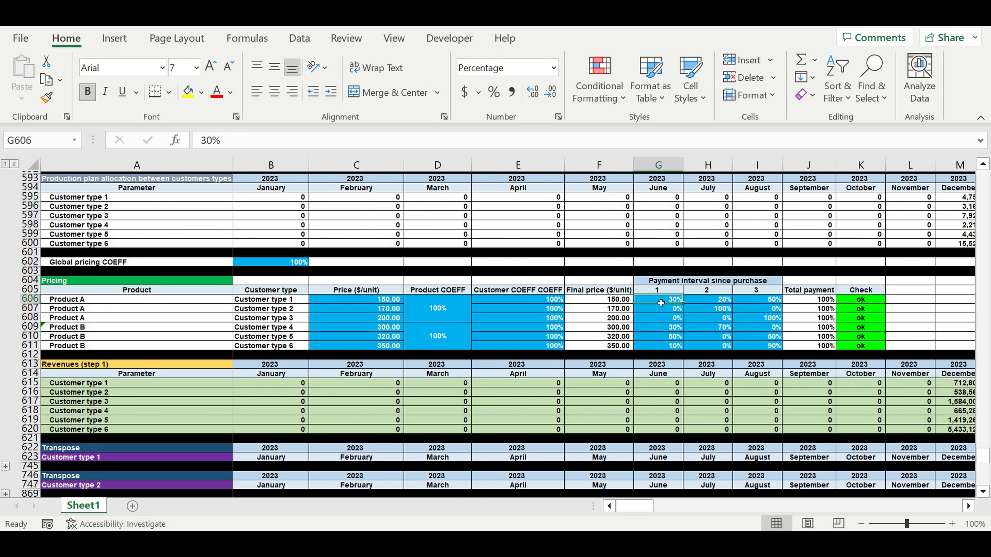
Compare Customer type 2's unit price with its payment shares for intervals 1 and 2
{"action": "left_click", "coordinate": [672, 310]}
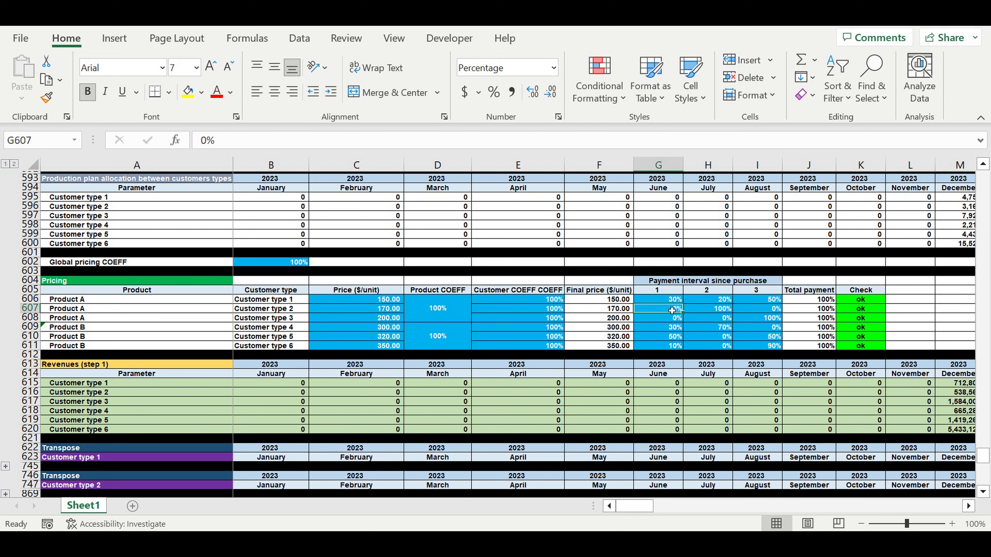
{"action": "left_click", "coordinate": [372, 311]}
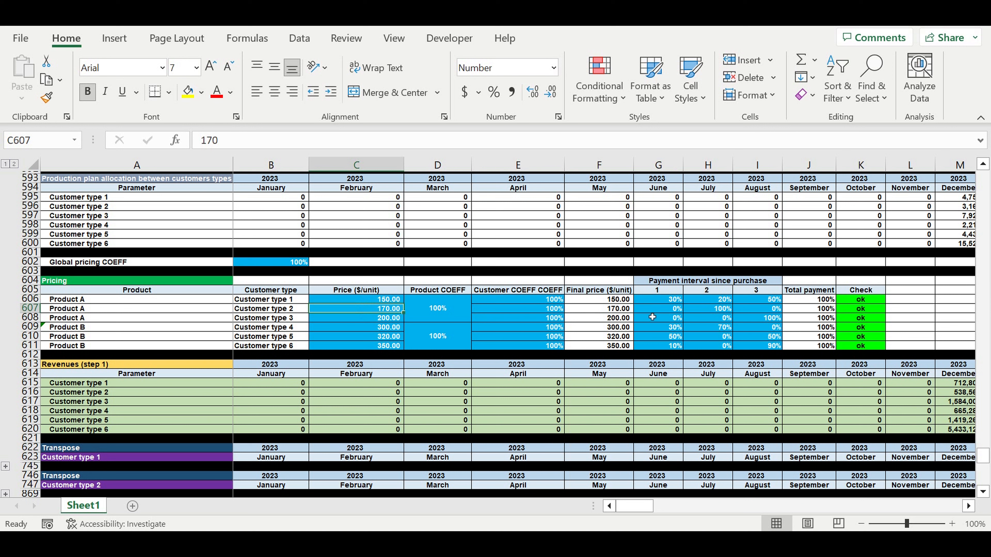
{"action": "left_click", "coordinate": [660, 312]}
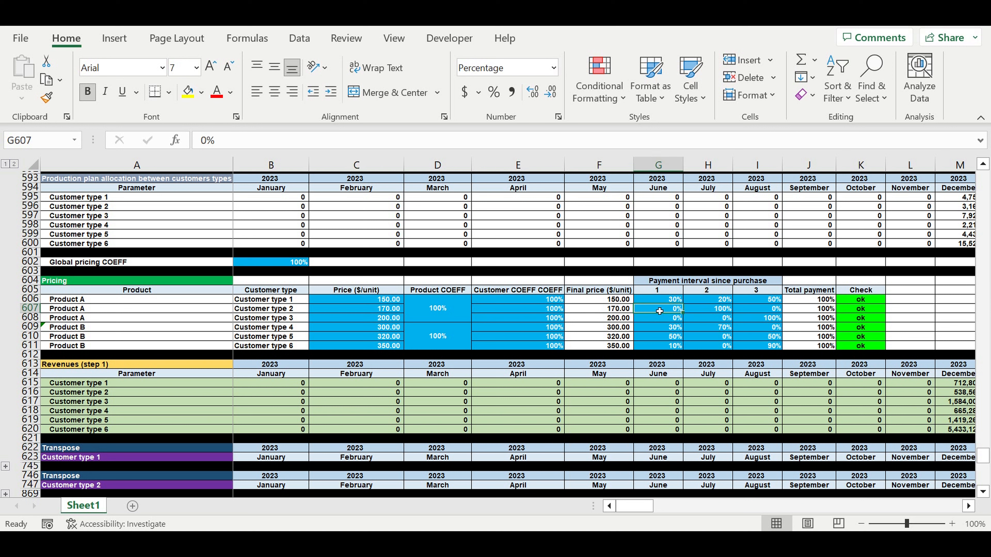
{"action": "left_click", "coordinate": [708, 312]}
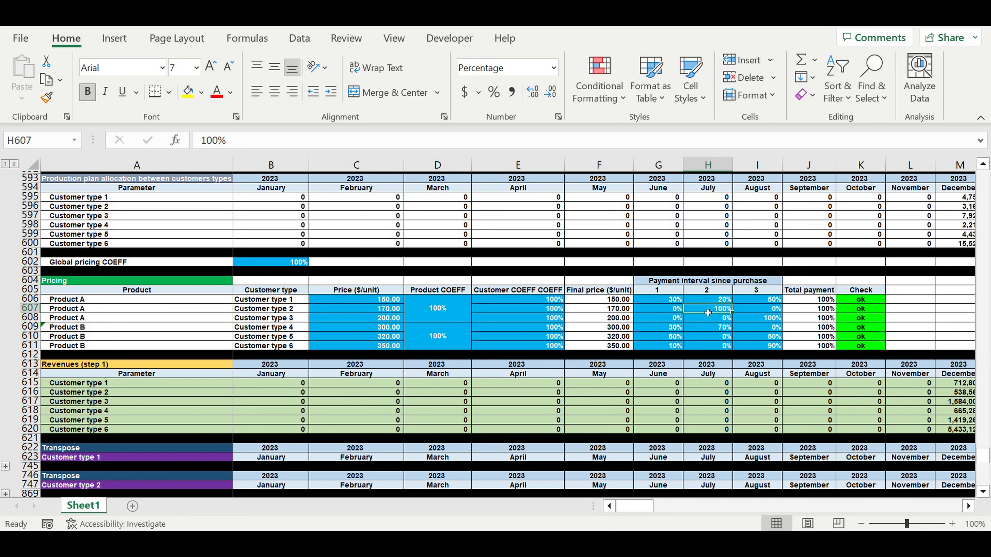
Review the payment shares of customer types 3 to 6, the Customer type list and Product A's Product COEFF in the Pricing table
{"action": "left_click_drag", "start_coordinate": [672, 320], "coordinate": [764, 345]}
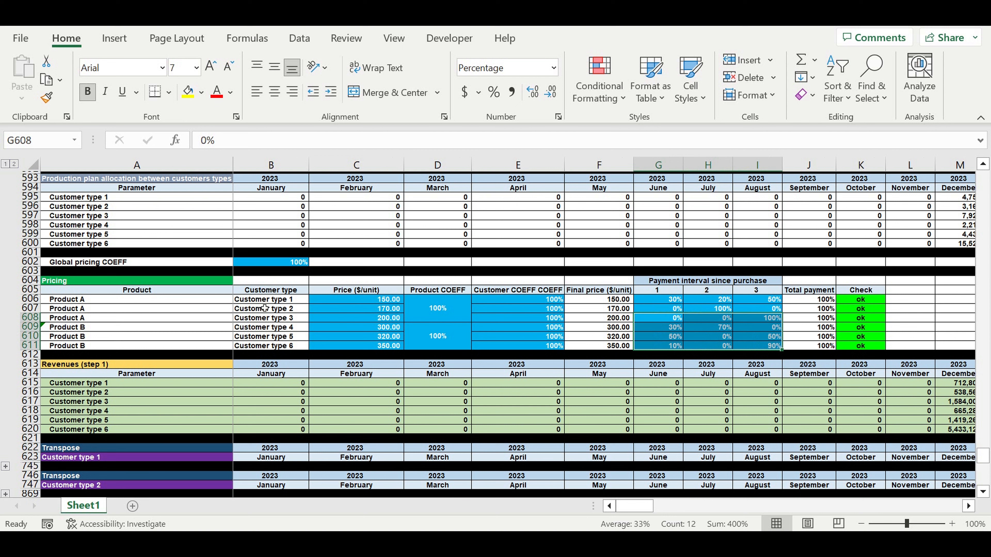
{"action": "left_click_drag", "start_coordinate": [263, 302], "coordinate": [270, 346]}
{"action": "left_click", "coordinate": [442, 319]}
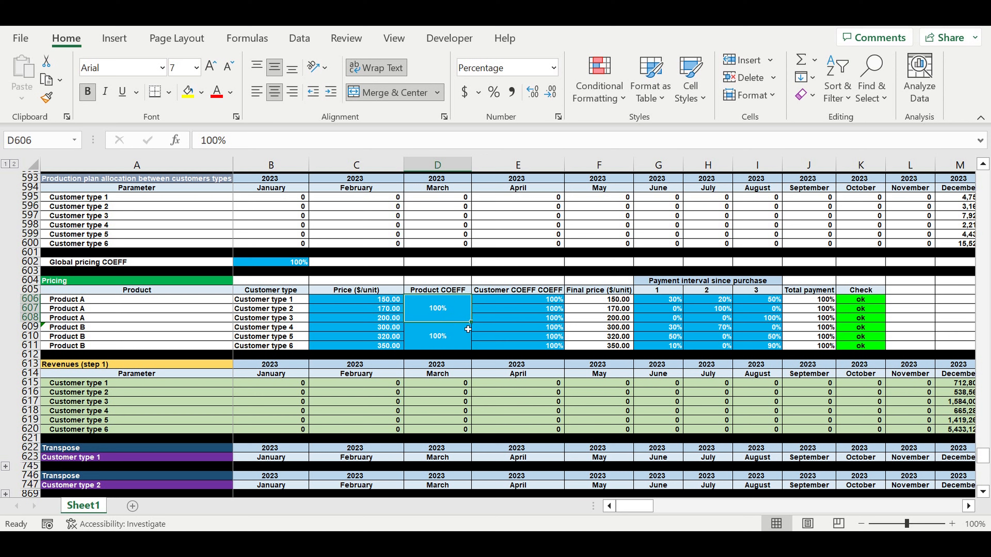
Duplicate the last % of payment assigned block, Customer type 6 in rows 2730 to 2853, directly below itself starting at A2854
{"action": "scroll", "coordinate": [478, 340], "scroll_direction": "down", "scroll_amount": 3}
{"action": "scroll", "coordinate": [479, 341], "scroll_direction": "down", "scroll_amount": 1}
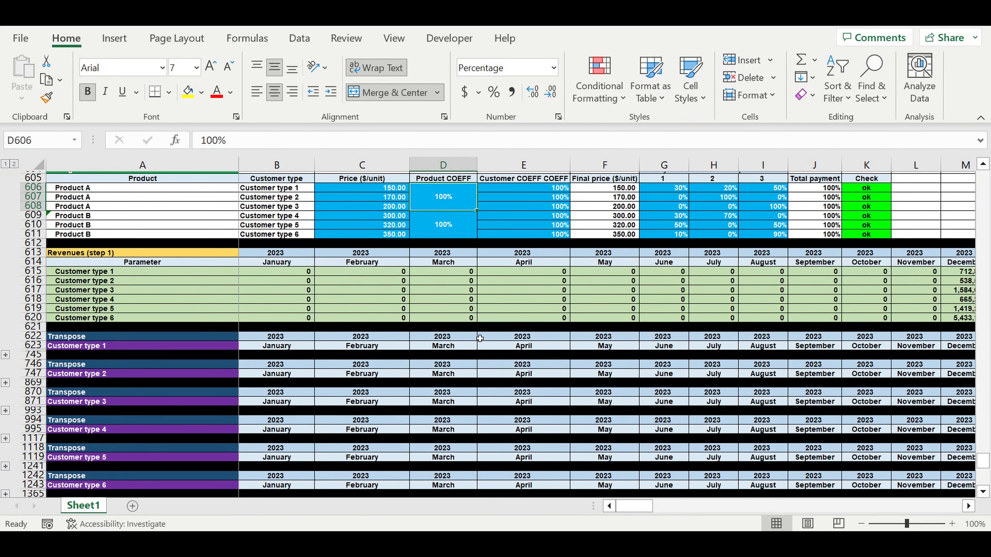
{"action": "scroll", "coordinate": [480, 339], "scroll_direction": "down", "scroll_amount": 4}
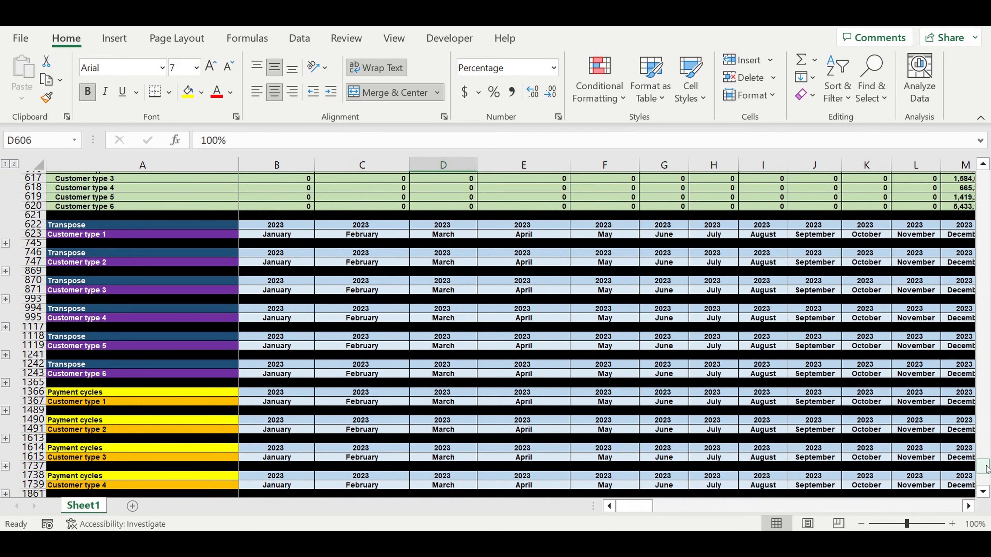
{"action": "scroll", "coordinate": [986, 470], "scroll_direction": "down", "scroll_amount": 10}
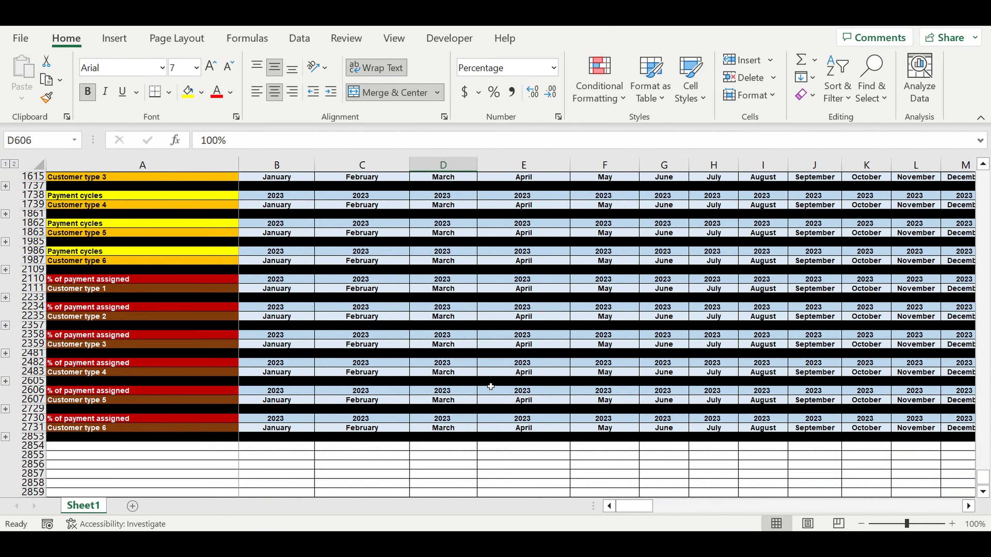
{"action": "scroll", "coordinate": [491, 386], "scroll_direction": "down", "scroll_amount": 1}
{"action": "left_click", "coordinate": [296, 428]}
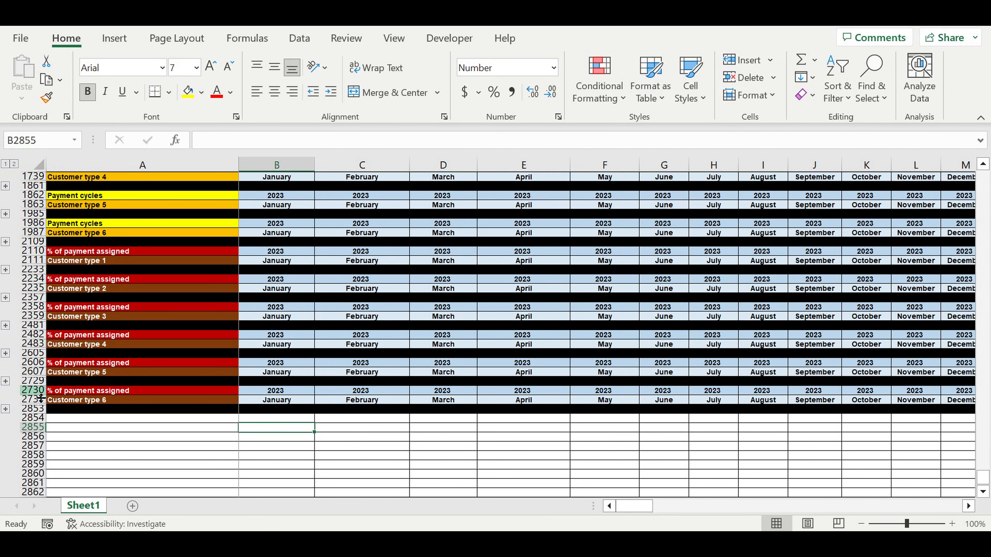
{"action": "left_click_drag", "start_coordinate": [33, 390], "coordinate": [37, 410]}
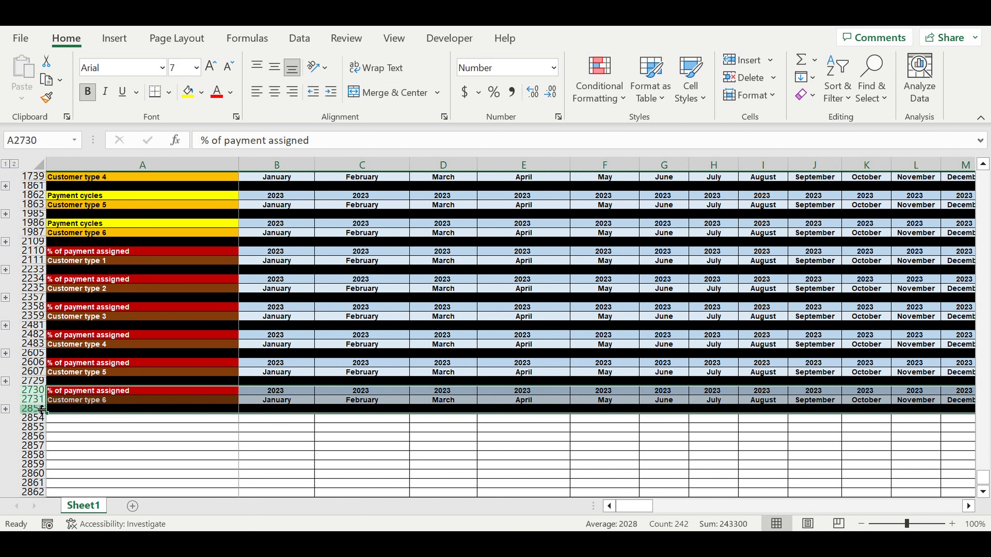
{"action": "key", "text": "ctrl+c"}
{"action": "left_click", "coordinate": [96, 419]}
{"action": "key", "text": "ctrl+v"}
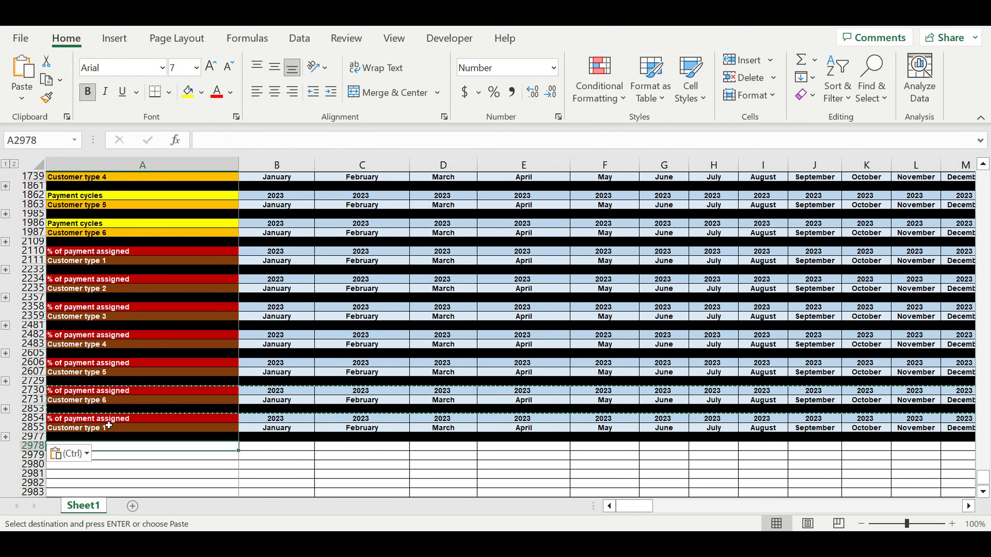
Title the copied block Revenues in A2854 and link its customer label in A2855 to Customer type 1 in A2111
{"action": "left_click", "coordinate": [147, 419]}
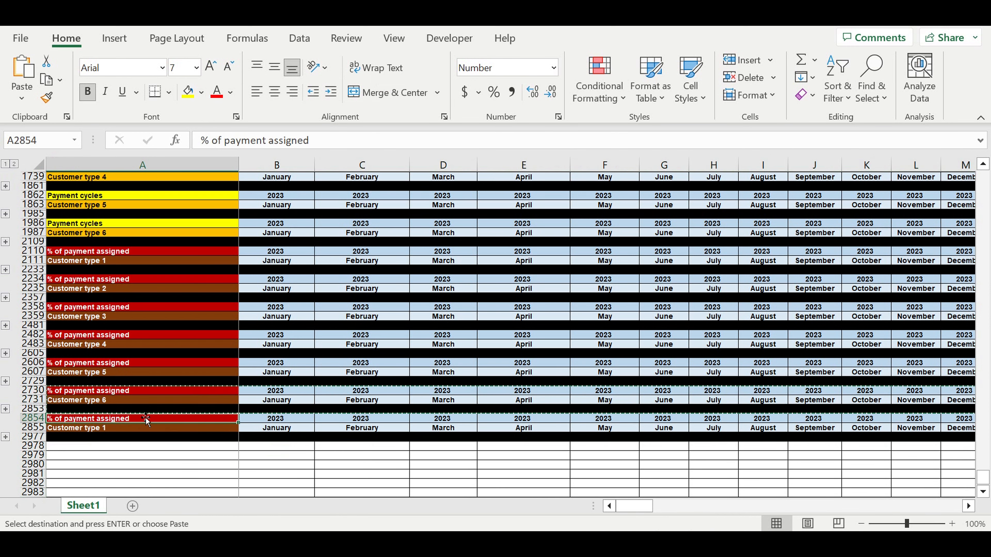
{"action": "type", "text": "Revenues"}
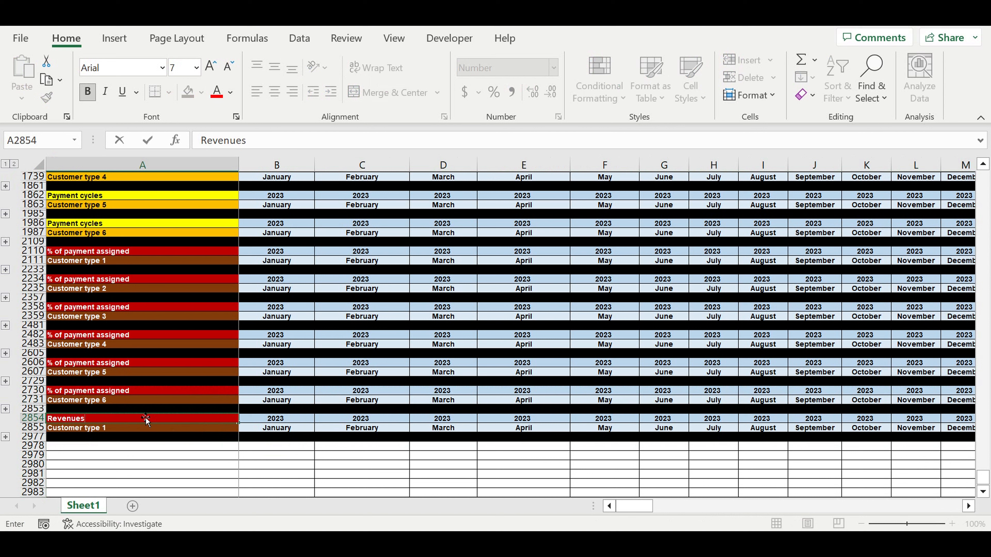
{"action": "key", "text": "Return"}
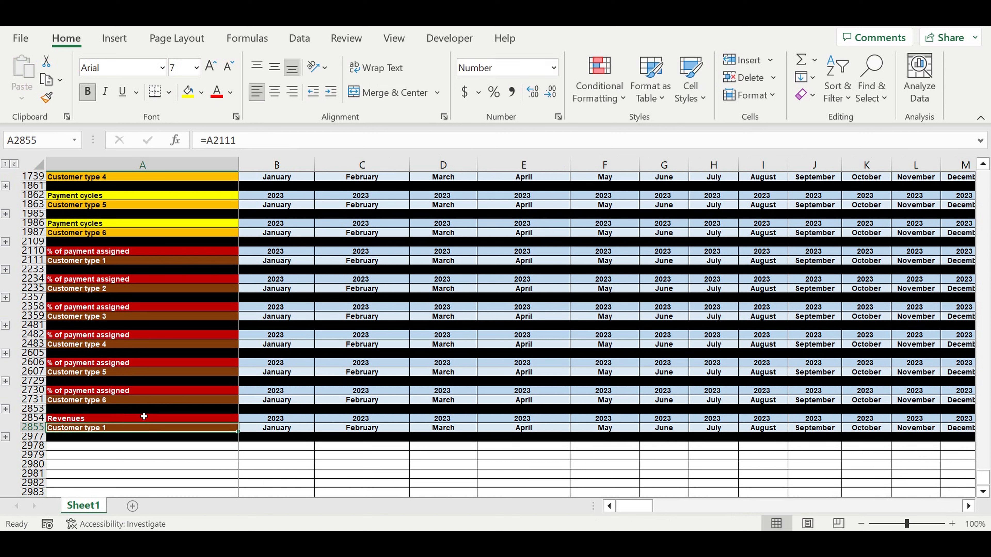
{"action": "type", "text": "="}
{"action": "left_click", "coordinate": [62, 264]}
{"action": "key", "text": "Return"}
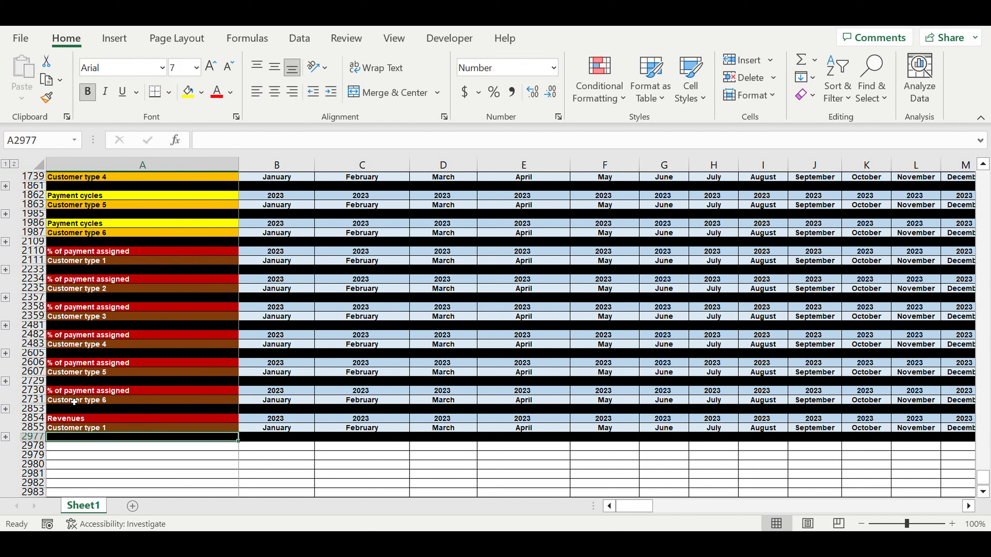
Fill the new Revenues title cell with standard green and the Customer type 1 label below it with a darker theme green
{"action": "left_click", "coordinate": [75, 419]}
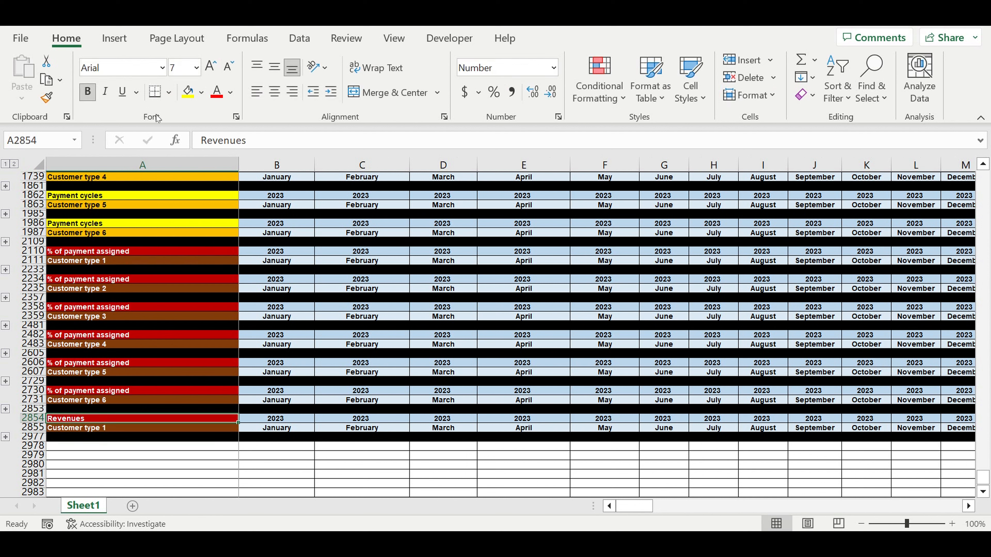
{"action": "left_click", "coordinate": [201, 92]}
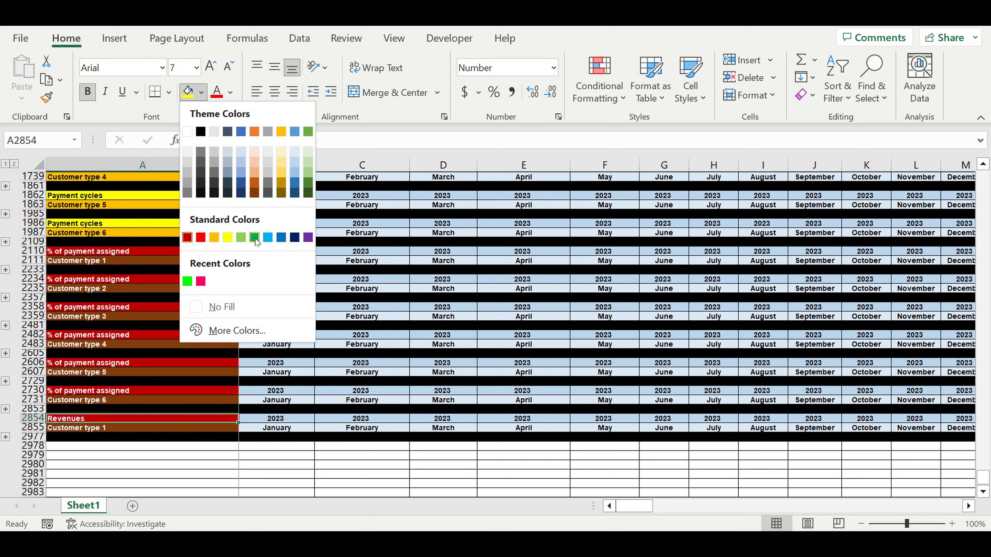
{"action": "left_click", "coordinate": [255, 238]}
{"action": "left_click", "coordinate": [128, 431]}
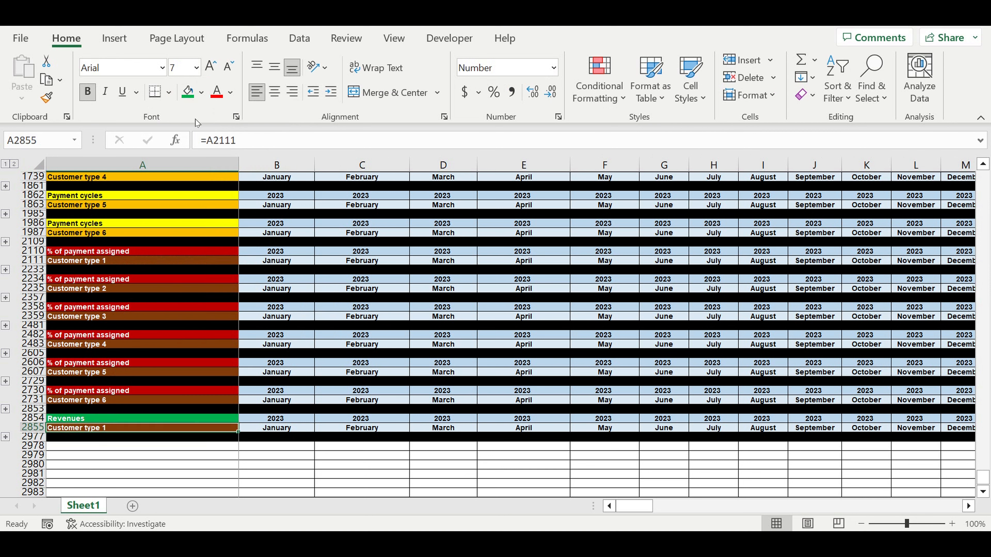
{"action": "left_click", "coordinate": [201, 92]}
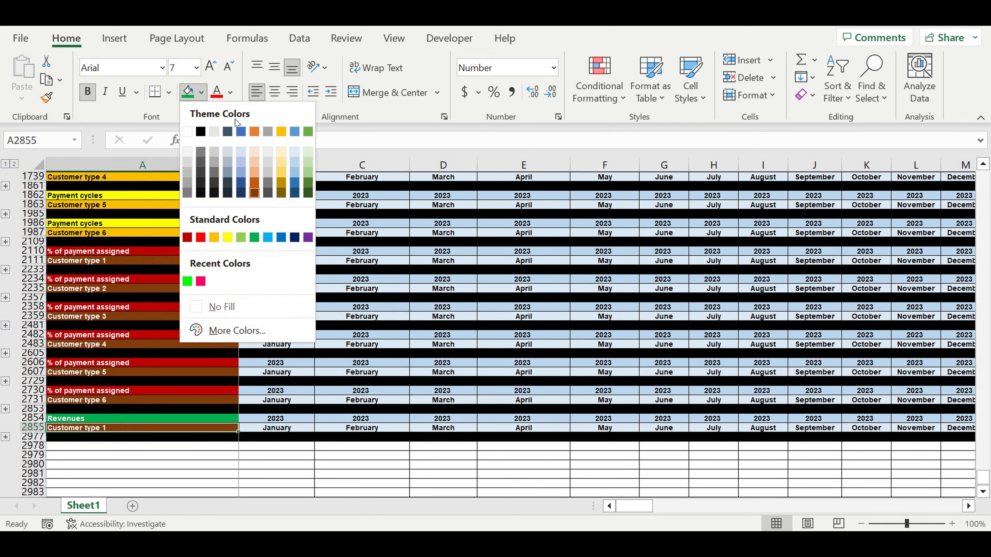
{"action": "left_click", "coordinate": [308, 182]}
{"action": "left_click", "coordinate": [394, 298]}
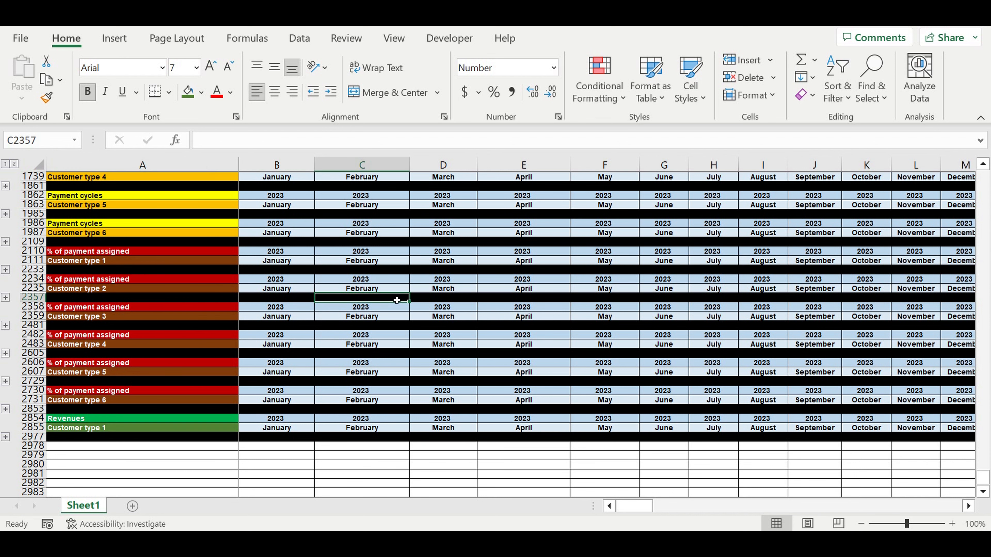
Expand the Revenues Customer type 1 rows and clear the copied contents of B2857:E2868
{"action": "left_click", "coordinate": [6, 437]}
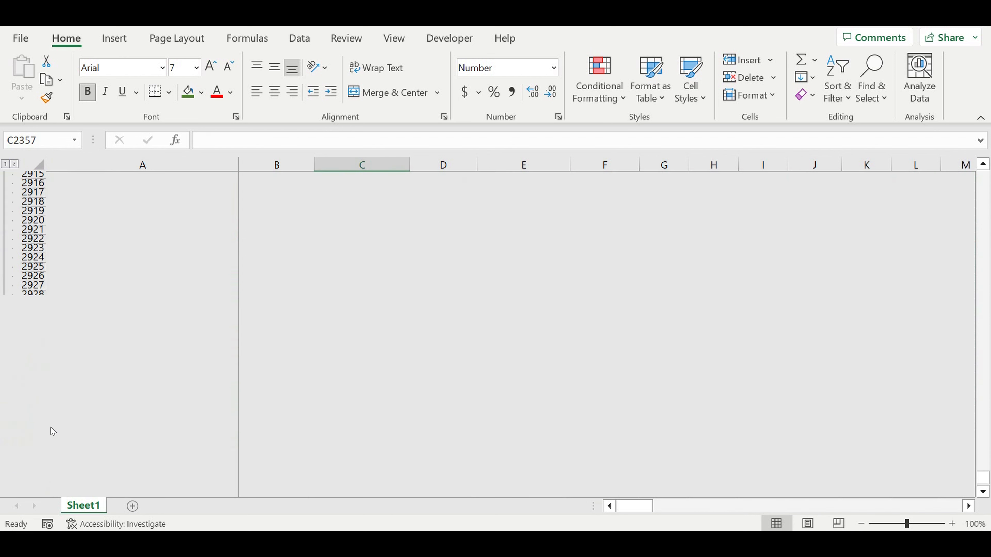
{"action": "scroll", "coordinate": [299, 317], "scroll_direction": "up", "scroll_amount": 5}
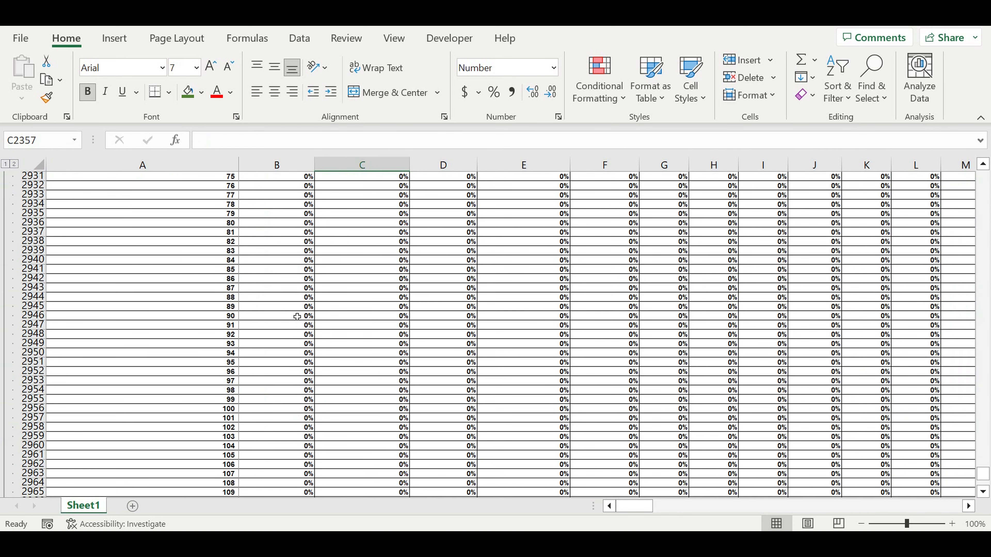
{"action": "scroll", "coordinate": [265, 339], "scroll_direction": "up", "scroll_amount": 14}
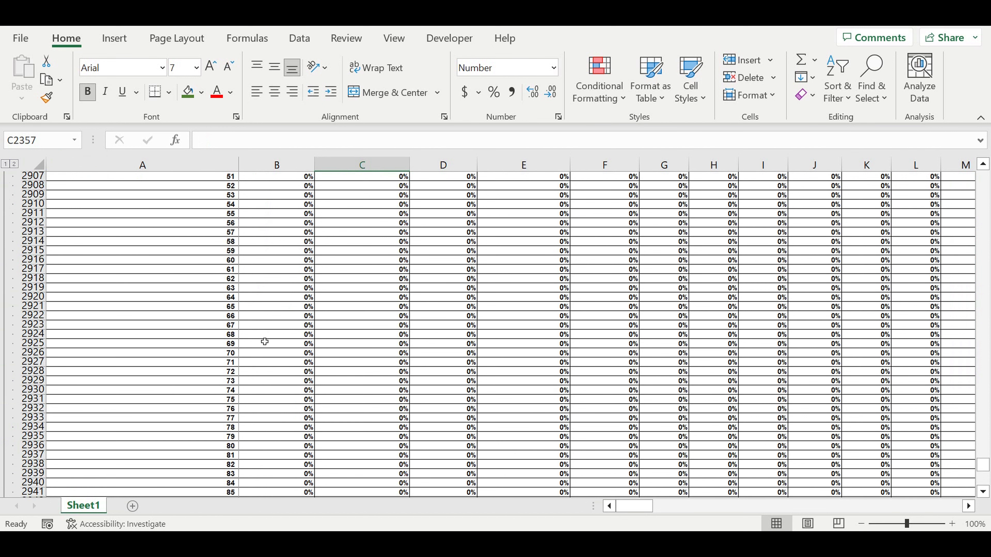
{"action": "scroll", "coordinate": [273, 320], "scroll_direction": "up", "scroll_amount": 11}
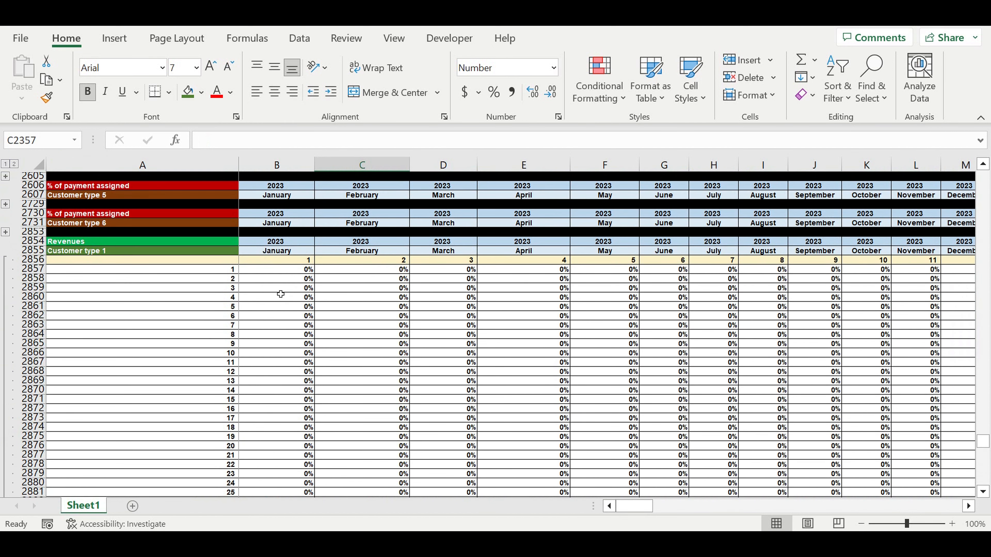
{"action": "left_click_drag", "start_coordinate": [291, 271], "coordinate": [513, 374]}
{"action": "key", "text": "Delete"}
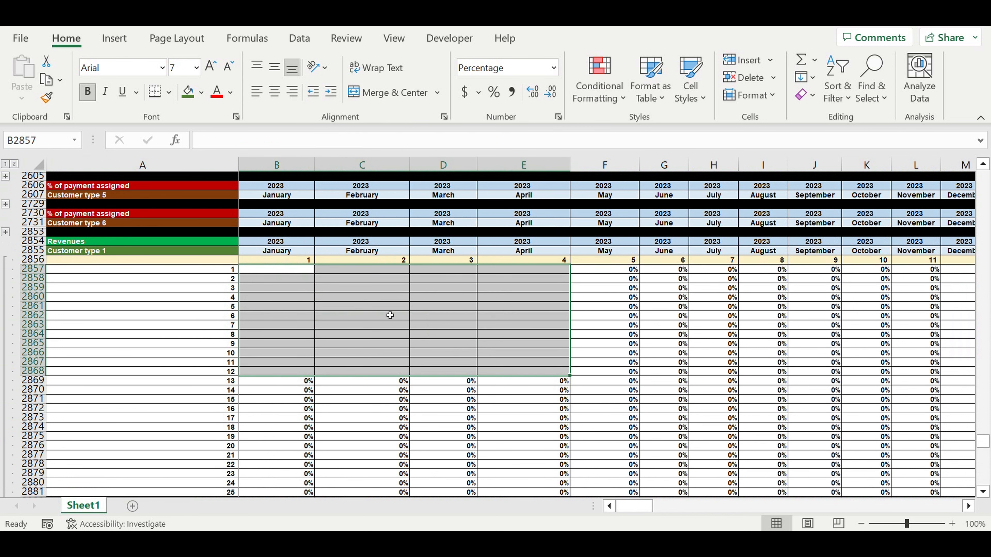
Apply the Number category format to B2857, the first cell of the Revenues Customer type 1 grid
{"action": "left_click", "coordinate": [390, 316]}
{"action": "left_click", "coordinate": [291, 271]}
{"action": "right_click", "coordinate": [290, 270]}
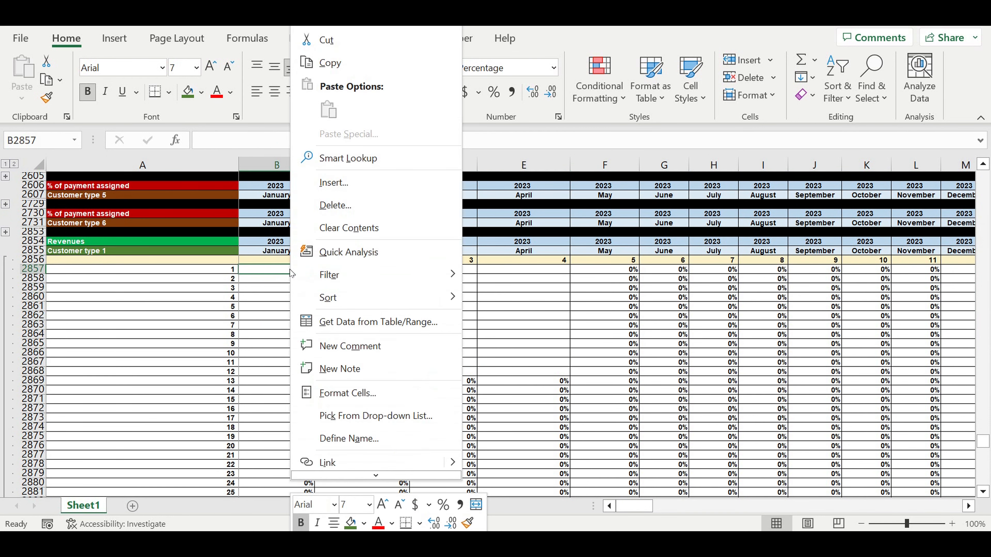
{"action": "left_click", "coordinate": [360, 391]}
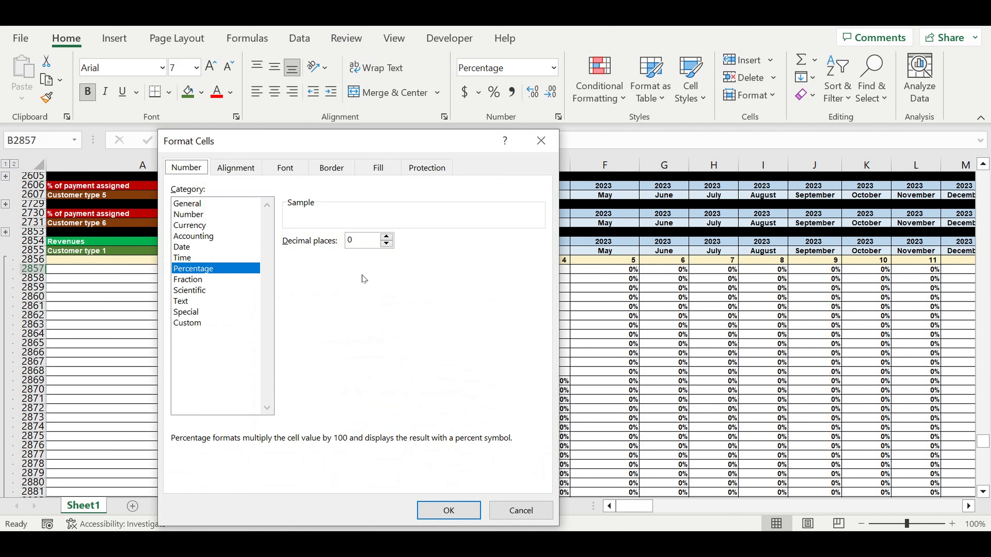
{"action": "left_click", "coordinate": [203, 214]}
{"action": "left_click", "coordinate": [288, 260]}
{"action": "left_click", "coordinate": [312, 324]}
{"action": "left_click", "coordinate": [448, 511]}
{"action": "left_click", "coordinate": [401, 371]}
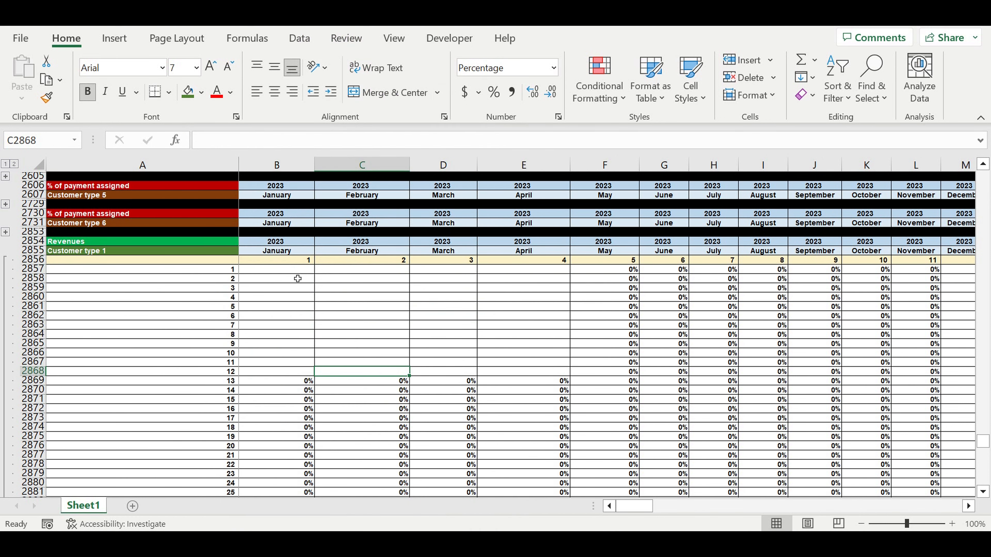
{"action": "left_click", "coordinate": [295, 269]}
Expand the grouped Customer type 1 rows of the % of payment assigned section above the Revenues block
{"action": "scroll", "coordinate": [328, 279], "scroll_direction": "up", "scroll_amount": 1}
{"action": "scroll", "coordinate": [328, 279], "scroll_direction": "up", "scroll_amount": 3}
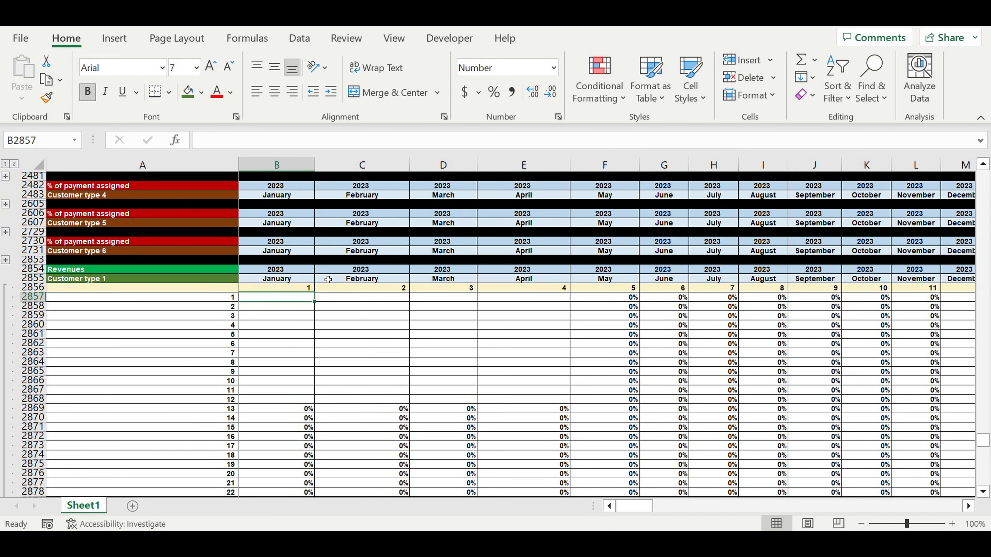
{"action": "scroll", "coordinate": [132, 226], "scroll_direction": "up", "scroll_amount": 2}
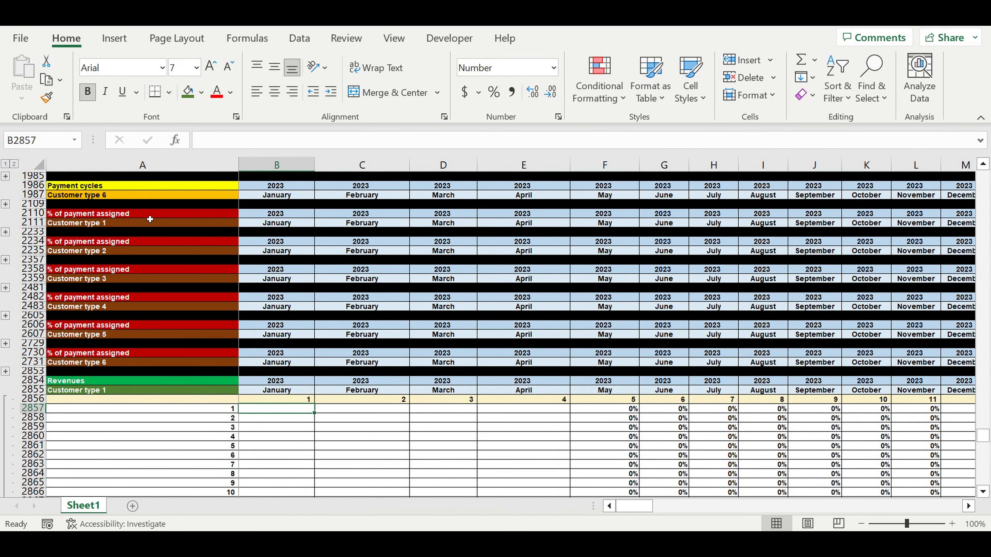
{"action": "left_click", "coordinate": [7, 233]}
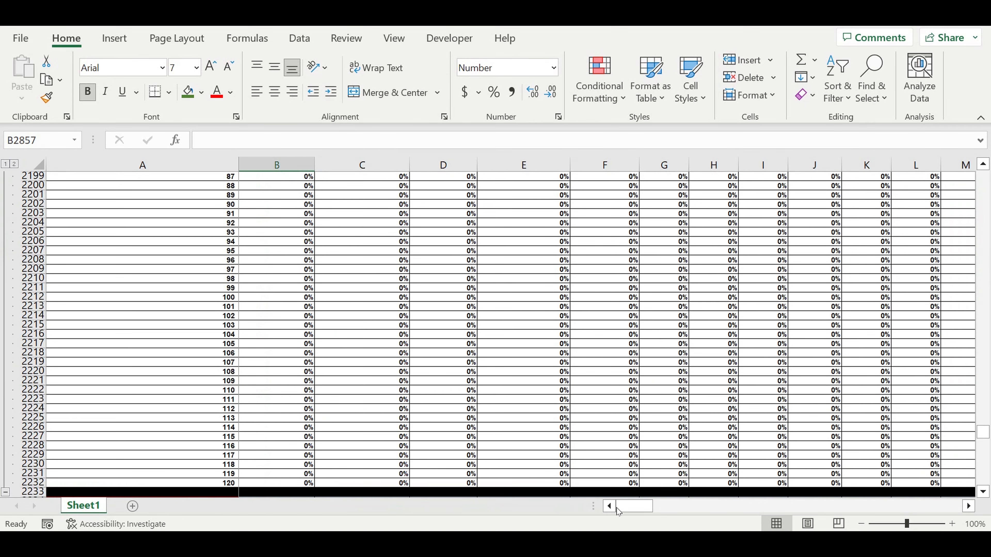
{"action": "scroll", "coordinate": [441, 414], "scroll_direction": "down", "scroll_amount": 3}
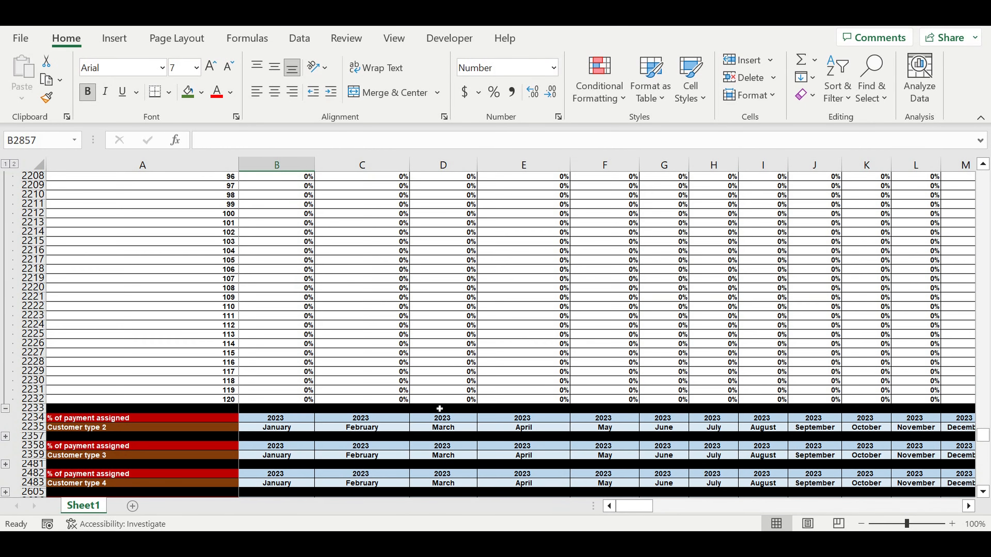
{"action": "scroll", "coordinate": [440, 409], "scroll_direction": "down", "scroll_amount": 6}
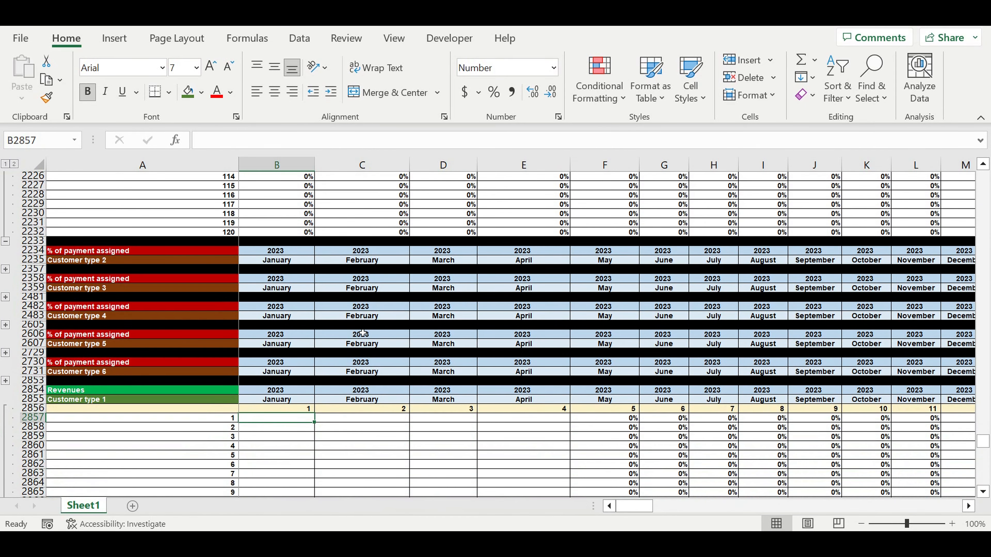
Expand the grouped Customer type 1 rows of the Transpose section below Revenues (step 1)
{"action": "scroll", "coordinate": [336, 300], "scroll_direction": "up", "scroll_amount": 18}
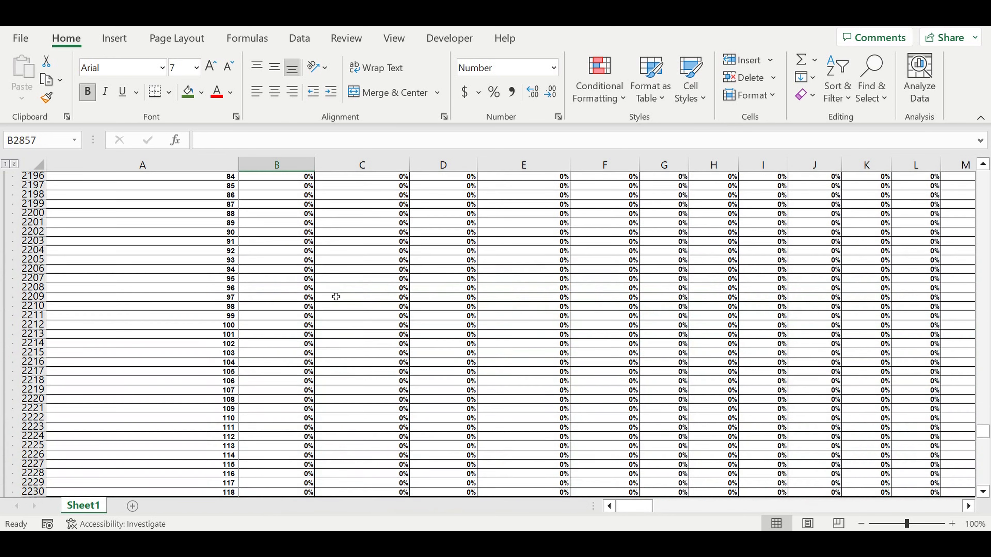
{"action": "scroll", "coordinate": [339, 296], "scroll_direction": "up", "scroll_amount": 20}
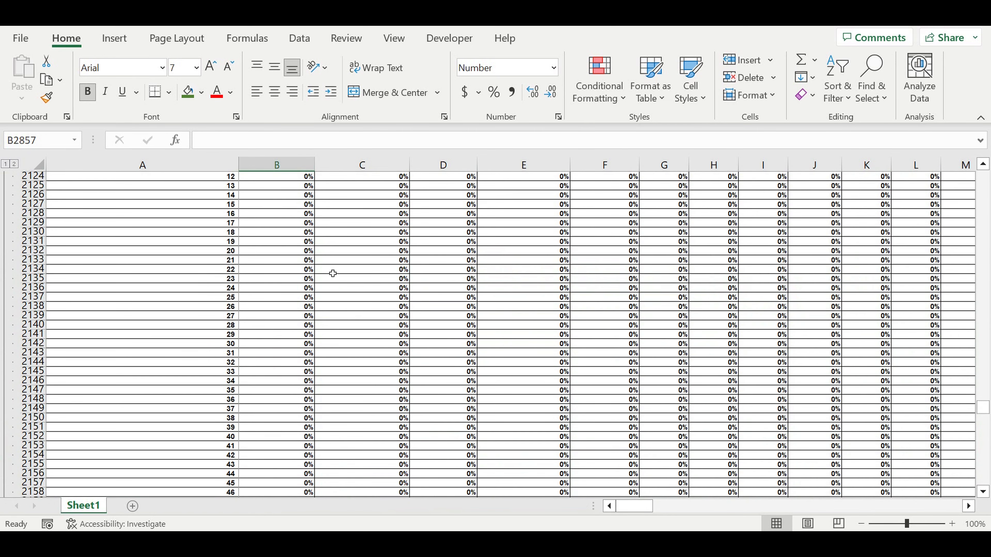
{"action": "scroll", "coordinate": [331, 269], "scroll_direction": "up", "scroll_amount": 20}
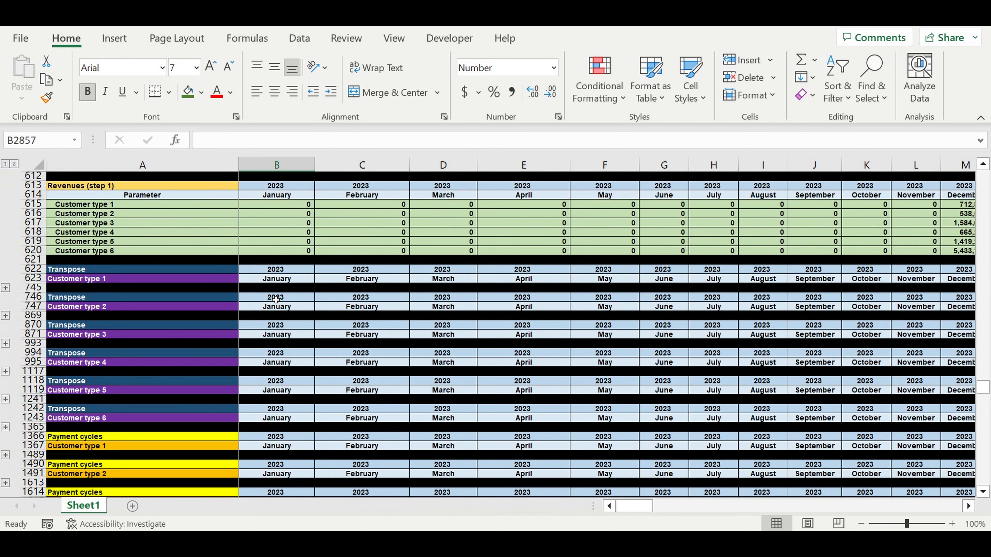
{"action": "left_click", "coordinate": [96, 274]}
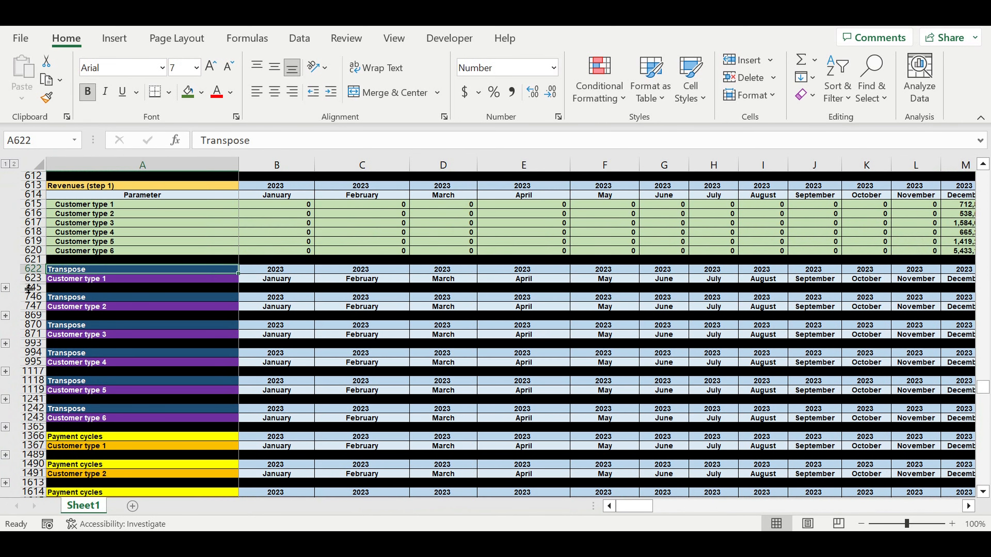
{"action": "left_click", "coordinate": [5, 289]}
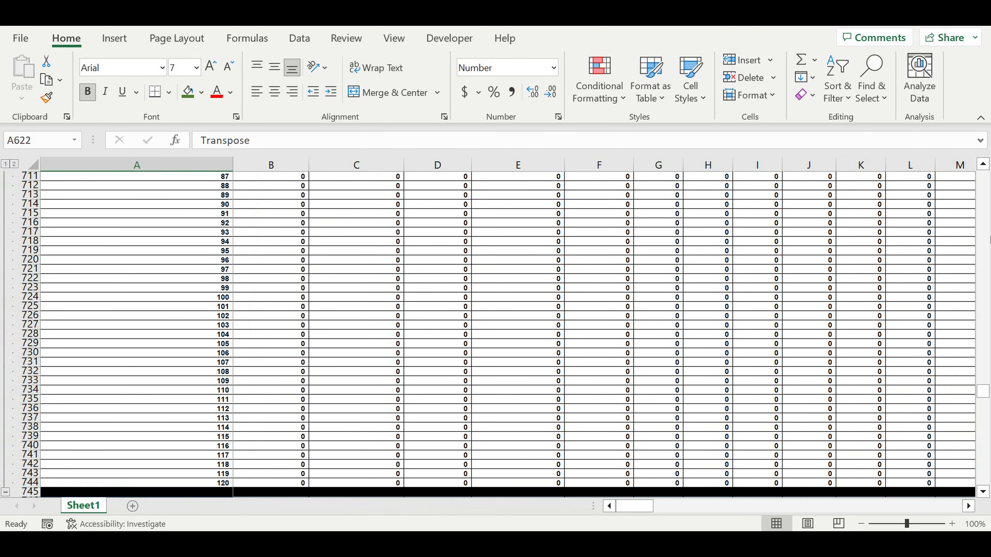
Start the formula in B2857, the first Revenues Customer type 1 cell, as a product beginning with % of payment assigned cell B2113
{"action": "left_click_drag", "start_coordinate": [983, 391], "coordinate": [977, 478]}
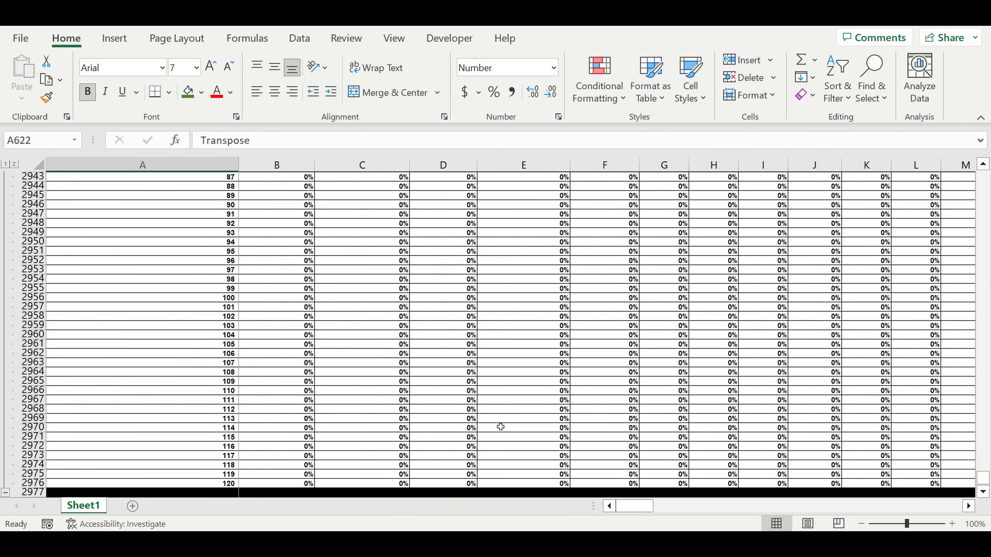
{"action": "scroll", "coordinate": [375, 360], "scroll_direction": "down", "scroll_amount": 3}
{"action": "scroll", "coordinate": [375, 348], "scroll_direction": "up", "scroll_amount": 20}
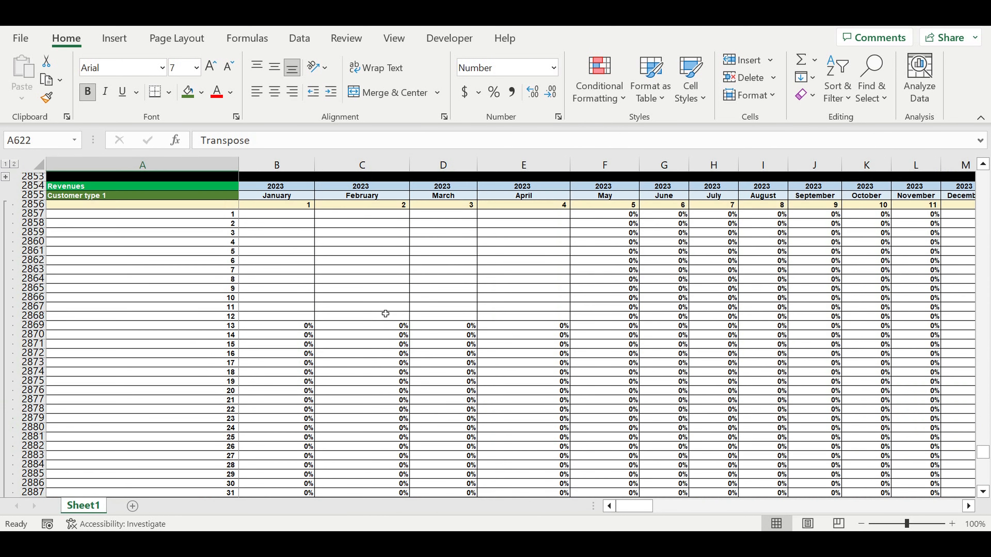
{"action": "scroll", "coordinate": [386, 314], "scroll_direction": "up", "scroll_amount": 5}
{"action": "left_click", "coordinate": [296, 353]}
{"action": "type", "text": "="}
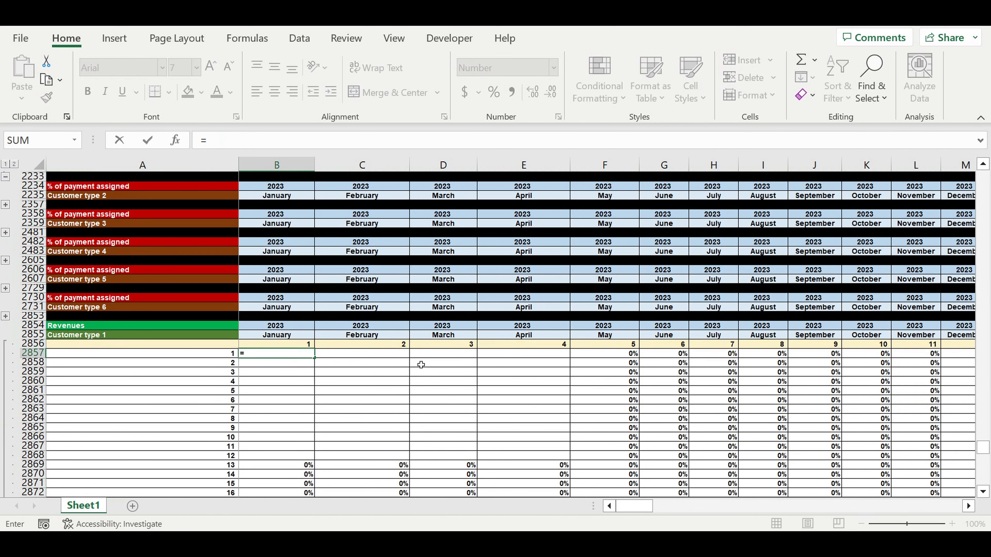
{"action": "scroll", "coordinate": [421, 365], "scroll_direction": "up", "scroll_amount": 20}
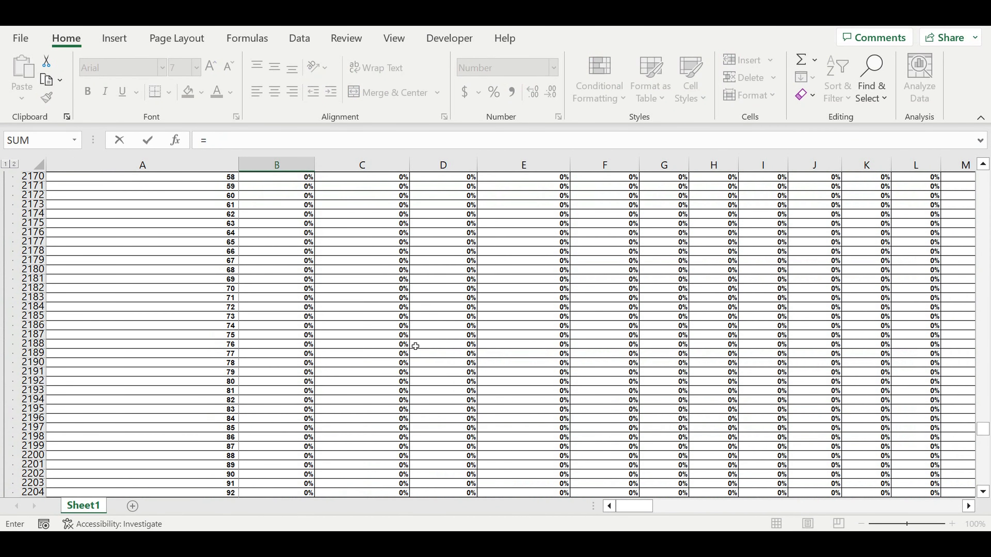
{"action": "scroll", "coordinate": [415, 346], "scroll_direction": "up", "scroll_amount": 17}
{"action": "scroll", "coordinate": [415, 344], "scroll_direction": "up", "scroll_amount": 7}
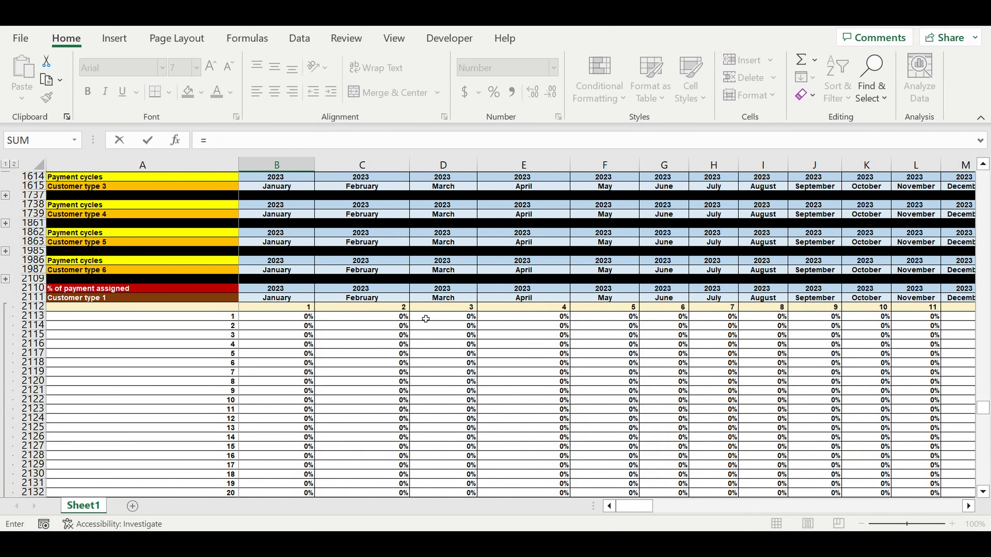
{"action": "left_click", "coordinate": [282, 320]}
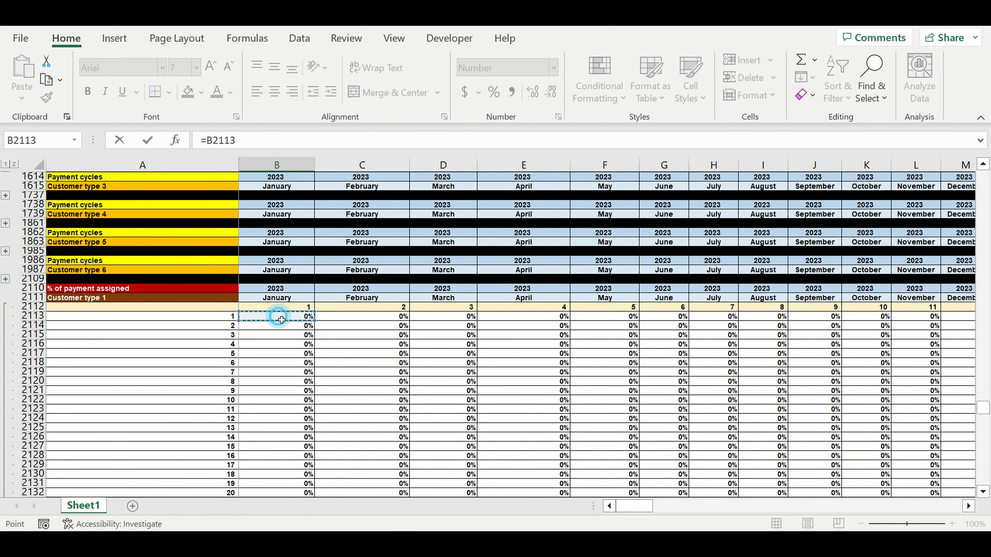
{"action": "type", "text": "*"}
Complete the B2857 formula as =B2113*$DR625, referencing the first Total cell of the Transpose Customer type 1 table with its column locked
{"action": "scroll", "coordinate": [524, 333], "scroll_direction": "down", "scroll_amount": 1}
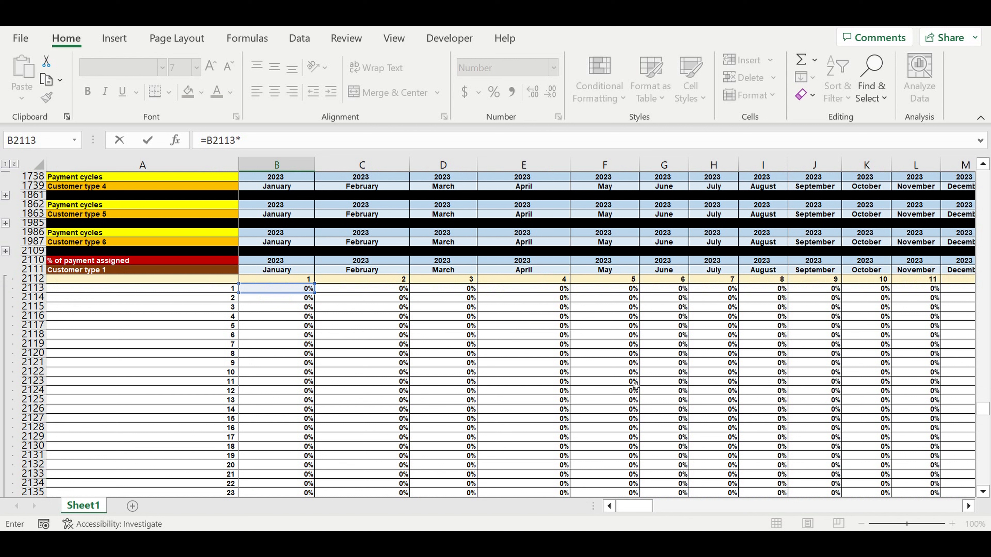
{"action": "scroll", "coordinate": [636, 387], "scroll_direction": "down", "scroll_amount": 2}
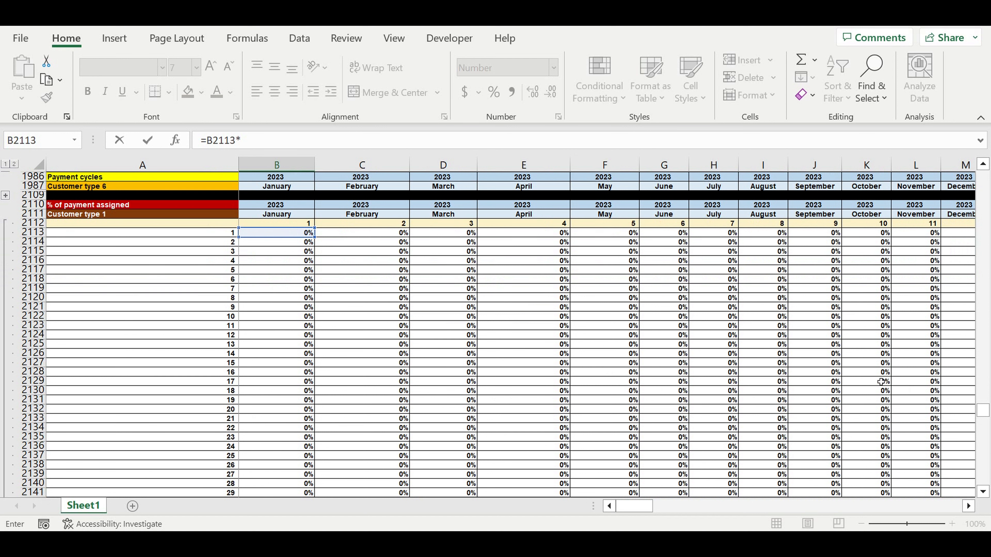
{"action": "left_click", "coordinate": [969, 507]}
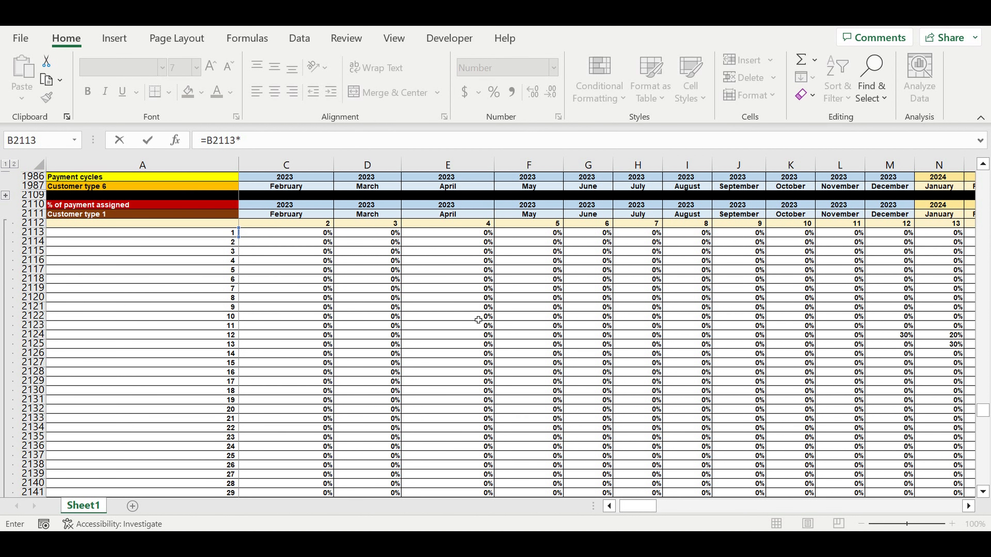
{"action": "left_click_drag", "start_coordinate": [636, 511], "coordinate": [627, 507]}
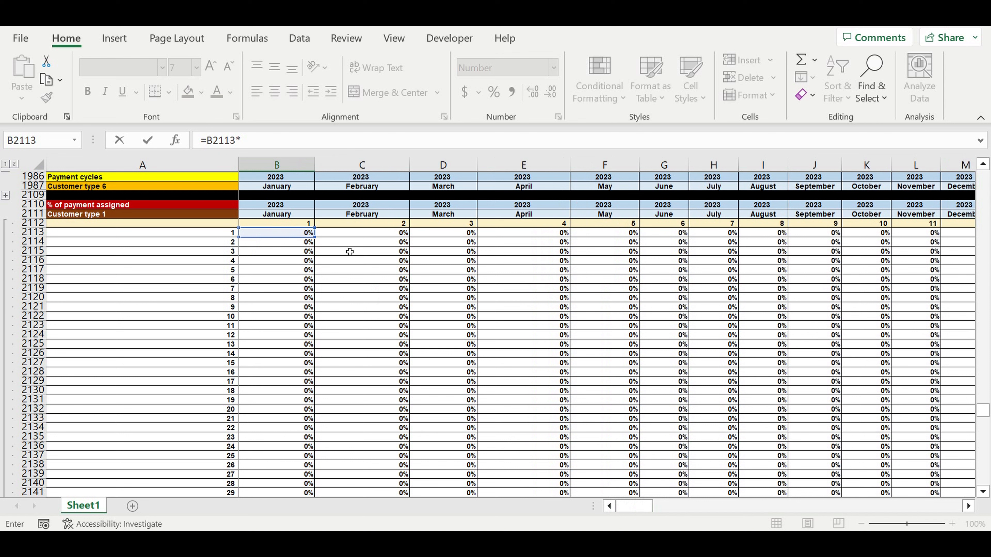
{"action": "left_click", "coordinate": [265, 140]}
{"action": "left_click_drag", "start_coordinate": [983, 417], "coordinate": [977, 391]}
{"action": "scroll", "coordinate": [546, 320], "scroll_direction": "up", "scroll_amount": 20}
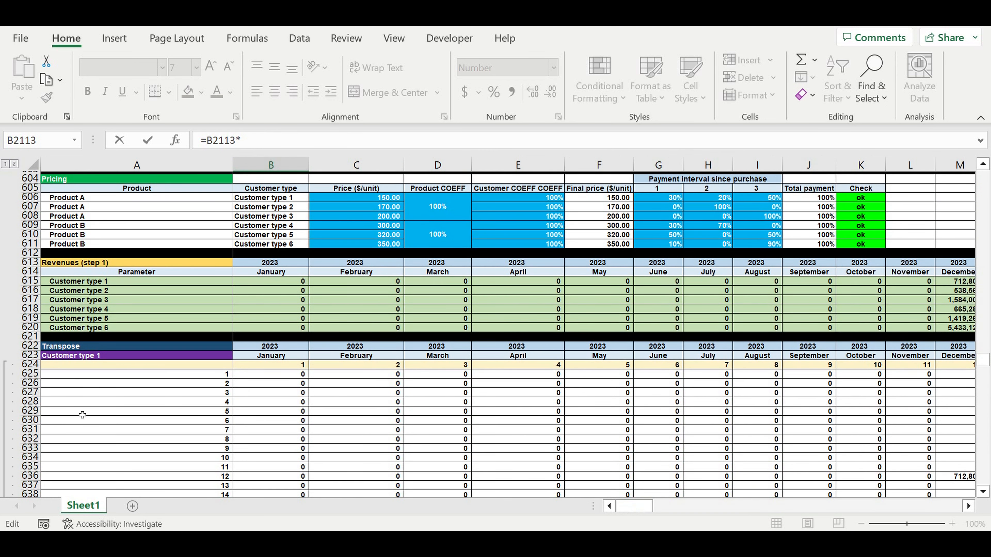
{"action": "left_click_drag", "start_coordinate": [649, 507], "coordinate": [930, 514]}
{"action": "scroll", "coordinate": [751, 421], "scroll_direction": "down", "scroll_amount": 3}
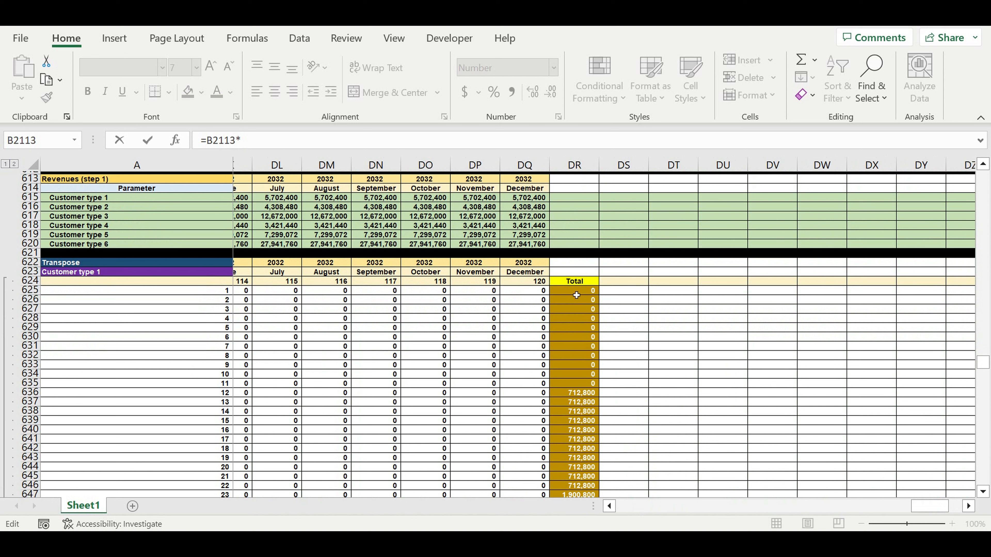
{"action": "left_click", "coordinate": [576, 294]}
{"action": "left_click", "coordinate": [245, 141]}
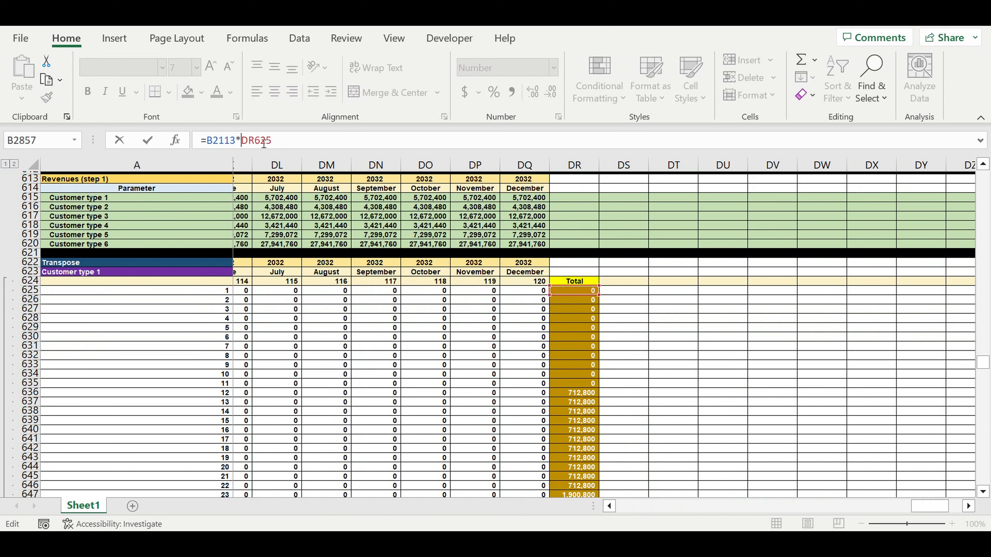
{"action": "type", "text": "$"}
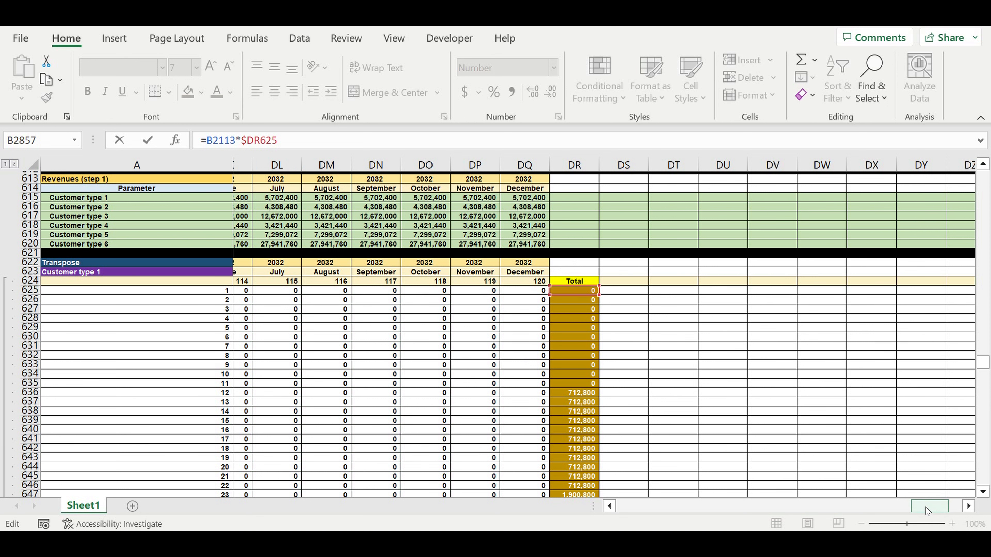
{"action": "left_click_drag", "start_coordinate": [929, 511], "coordinate": [632, 507]}
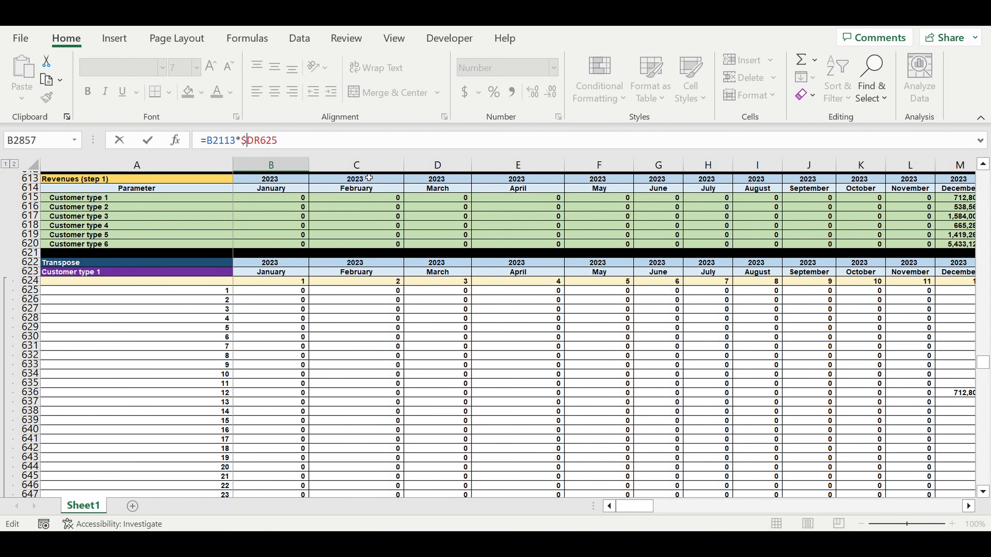
{"action": "key", "text": "Return"}
Fill the B2857 formula across and down the whole Revenues Customer type 1 grid, through DQ2976
{"action": "scroll", "coordinate": [327, 221], "scroll_direction": "down", "scroll_amount": 8}
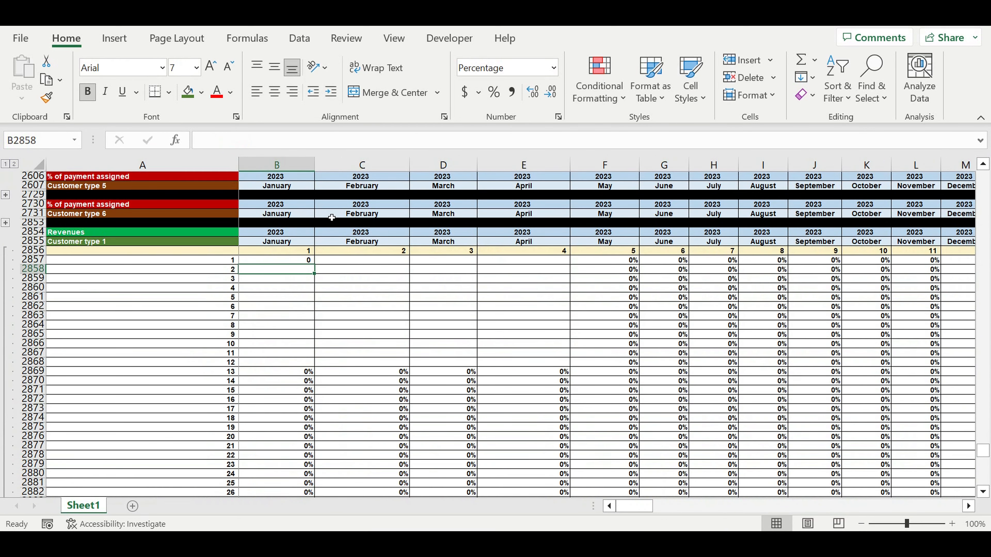
{"action": "left_click", "coordinate": [298, 261]}
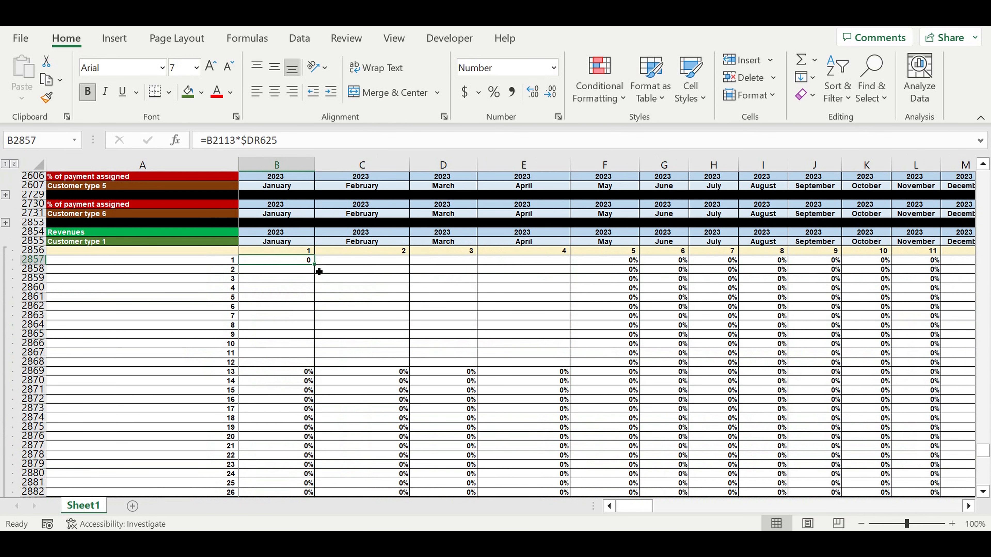
{"action": "mouse_move", "coordinate": [315, 265]}
{"action": "left_mouse_down"}
{"action": "mouse_move", "coordinate": [312, 511]}
{"action": "mouse_move", "coordinate": [323, 454]}
{"action": "mouse_move", "coordinate": [320, 478]}
{"action": "mouse_move", "coordinate": [967, 476]}
{"action": "mouse_move", "coordinate": [843, 476]}
{"action": "mouse_move", "coordinate": [883, 476]}
{"action": "mouse_move", "coordinate": [863, 476]}
{"action": "mouse_move", "coordinate": [883, 476]}
{"action": "mouse_move", "coordinate": [983, 390]}
{"action": "mouse_move", "coordinate": [803, 387]}
{"action": "mouse_move", "coordinate": [746, 344]}
{"action": "left_mouse_up"}
{"action": "left_click", "coordinate": [830, 331]}
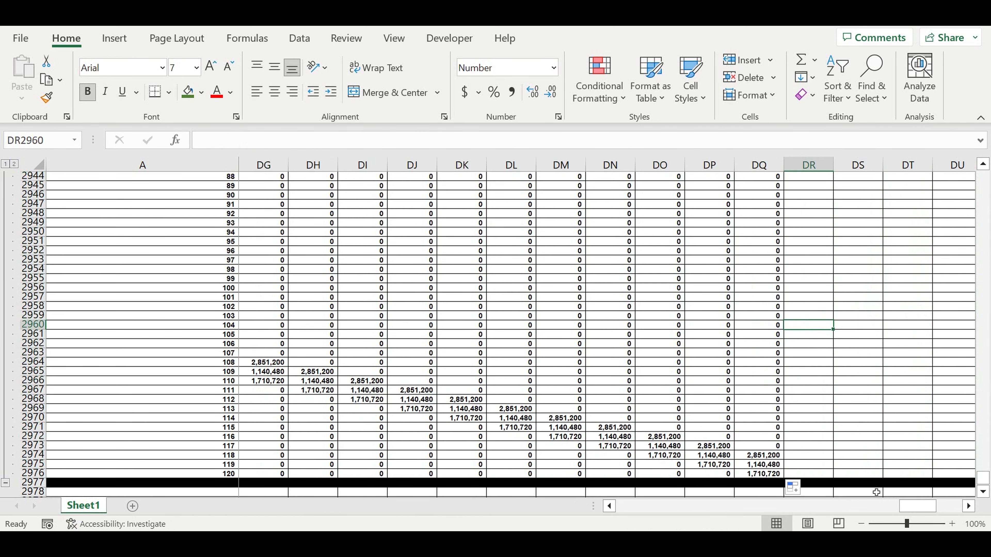
Review the filled Revenues Customer type 1 grid and check the sum of the period 12 payments in M2868:O2868
{"action": "scroll", "coordinate": [541, 503], "scroll_direction": "left", "scroll_amount": 20}
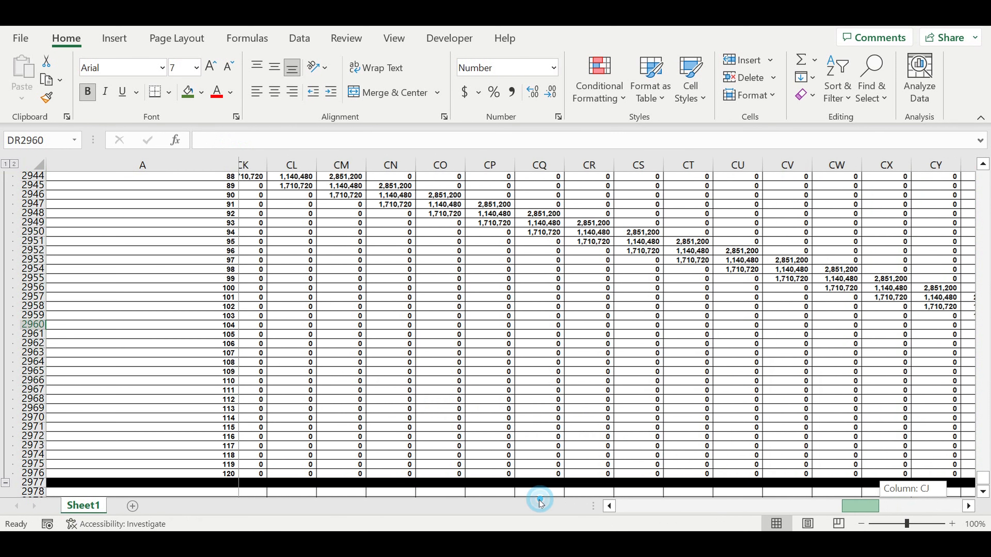
{"action": "scroll", "coordinate": [487, 416], "scroll_direction": "up", "scroll_amount": 5}
{"action": "scroll", "coordinate": [475, 401], "scroll_direction": "up", "scroll_amount": 20}
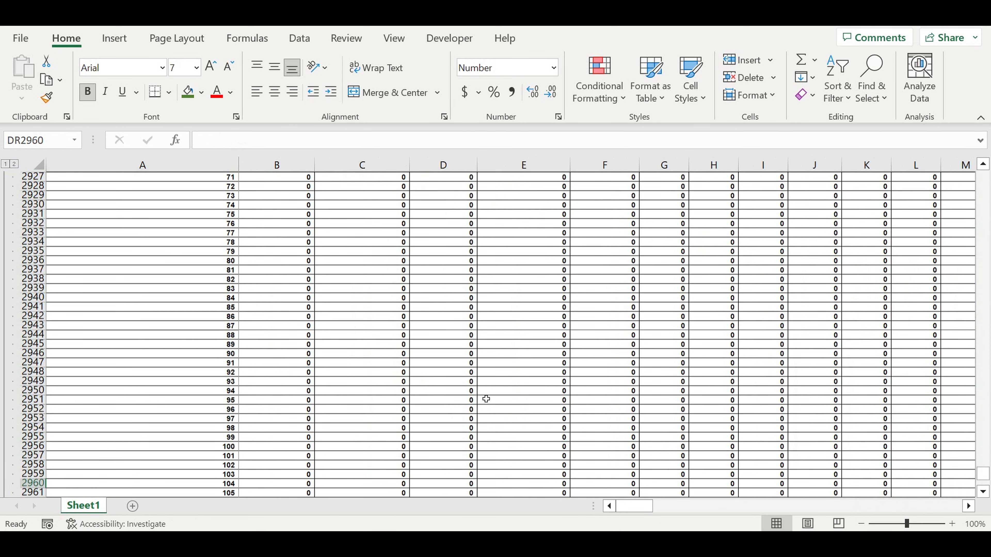
{"action": "scroll", "coordinate": [492, 390], "scroll_direction": "up", "scroll_amount": 4}
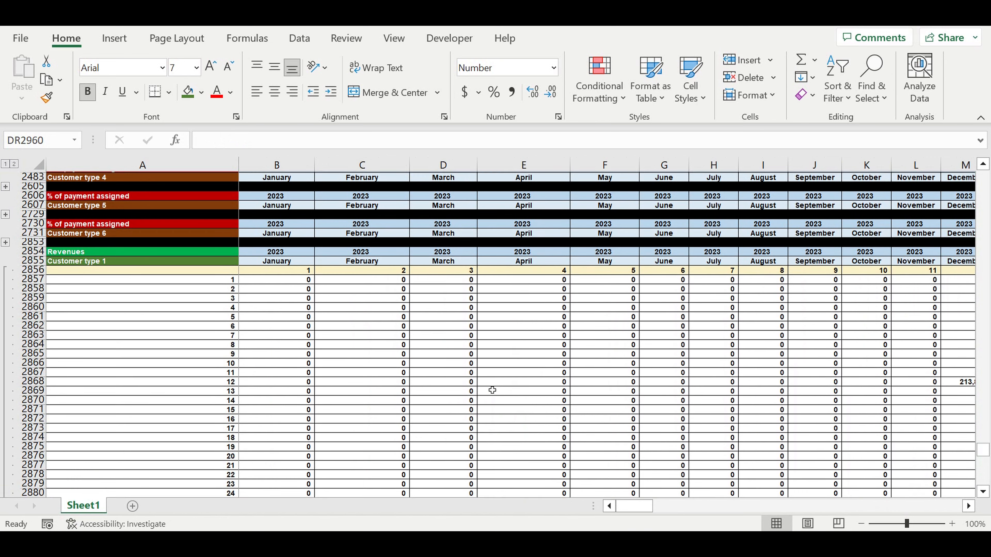
{"action": "left_click", "coordinate": [968, 506]}
{"action": "left_click", "coordinate": [967, 507]}
{"action": "left_click", "coordinate": [967, 506]}
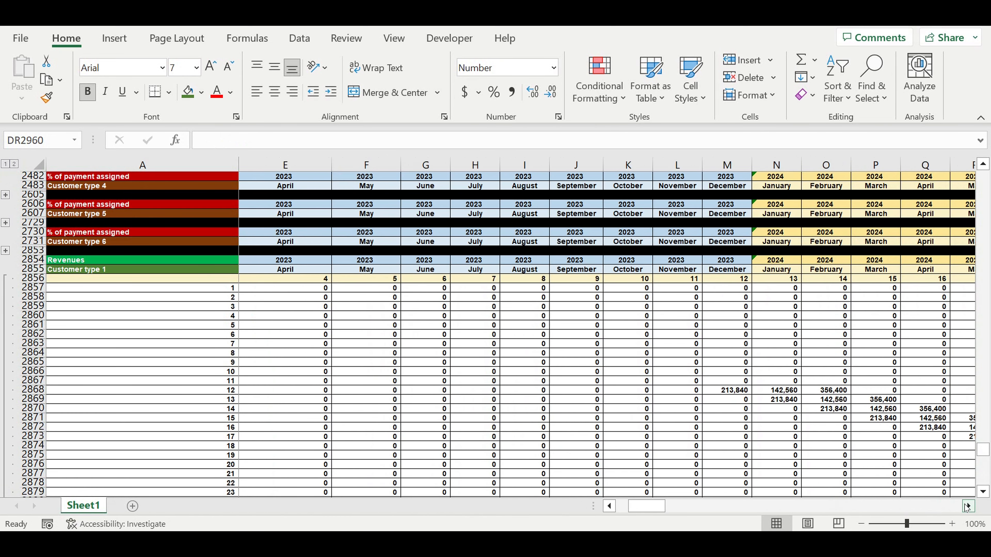
{"action": "left_click", "coordinate": [968, 507]}
{"action": "left_click", "coordinate": [968, 506]}
{"action": "left_click_drag", "start_coordinate": [574, 395], "coordinate": [660, 395]}
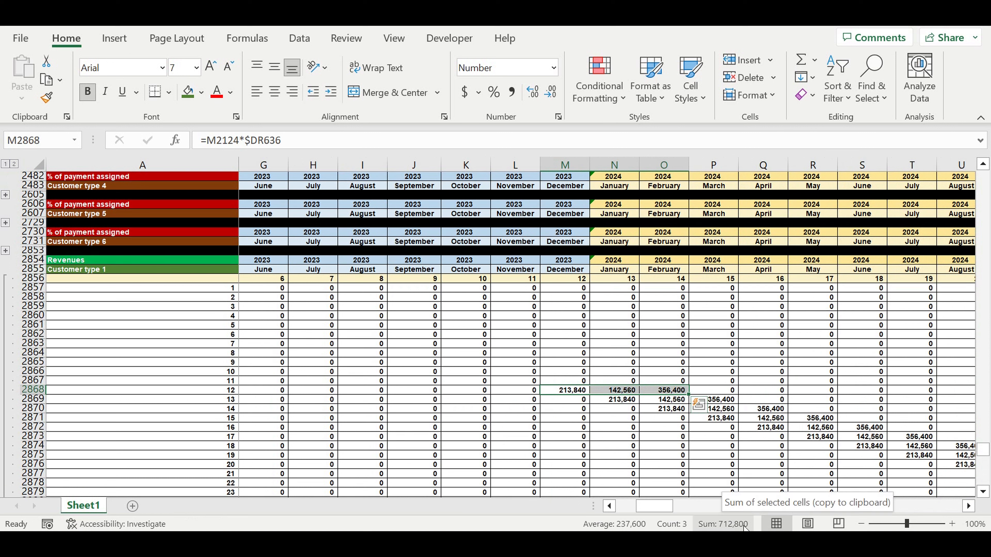
Compare the payments with the Transpose and Revenues (step 1) amounts and the Customer type 1 payment interval percentages in G606:I606
{"action": "scroll", "coordinate": [612, 292], "scroll_direction": "up", "scroll_amount": 10}
{"action": "scroll", "coordinate": [612, 292], "scroll_direction": "up", "scroll_amount": 20}
{"action": "scroll", "coordinate": [786, 297], "scroll_direction": "up", "scroll_amount": 20}
{"action": "scroll", "coordinate": [786, 295], "scroll_direction": "up", "scroll_amount": 11}
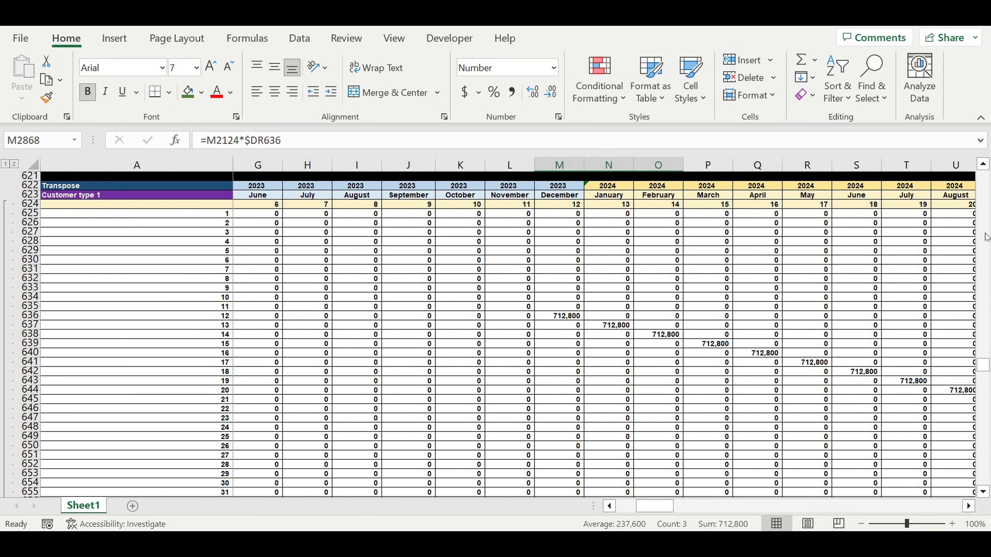
{"action": "scroll", "coordinate": [648, 285], "scroll_direction": "up", "scroll_amount": 15}
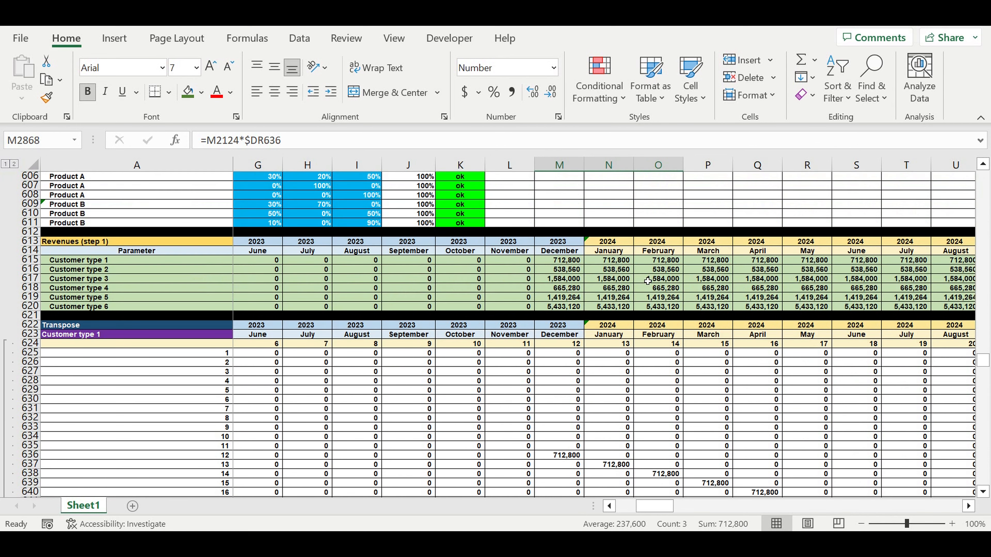
{"action": "scroll", "coordinate": [546, 328], "scroll_direction": "down", "scroll_amount": 5}
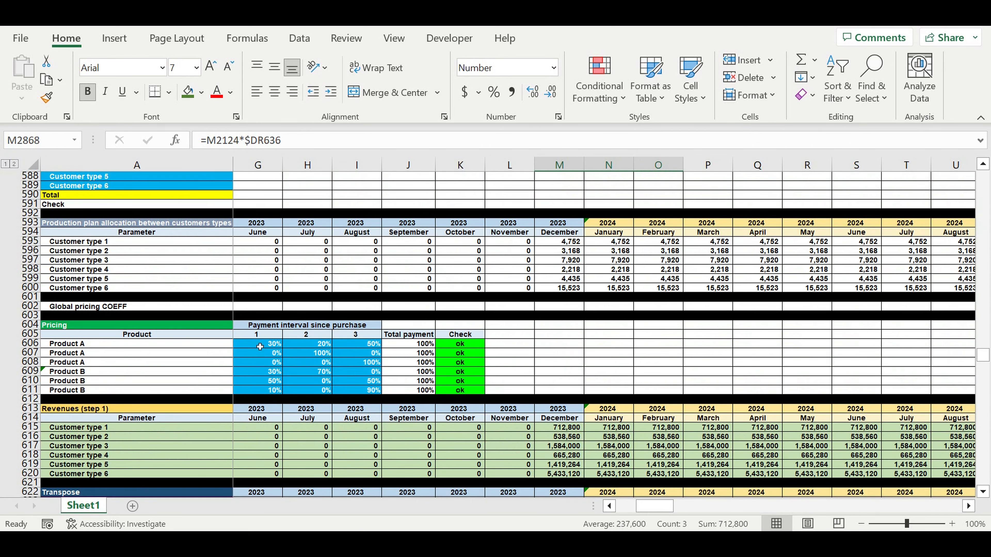
{"action": "left_click_drag", "start_coordinate": [259, 346], "coordinate": [371, 346]}
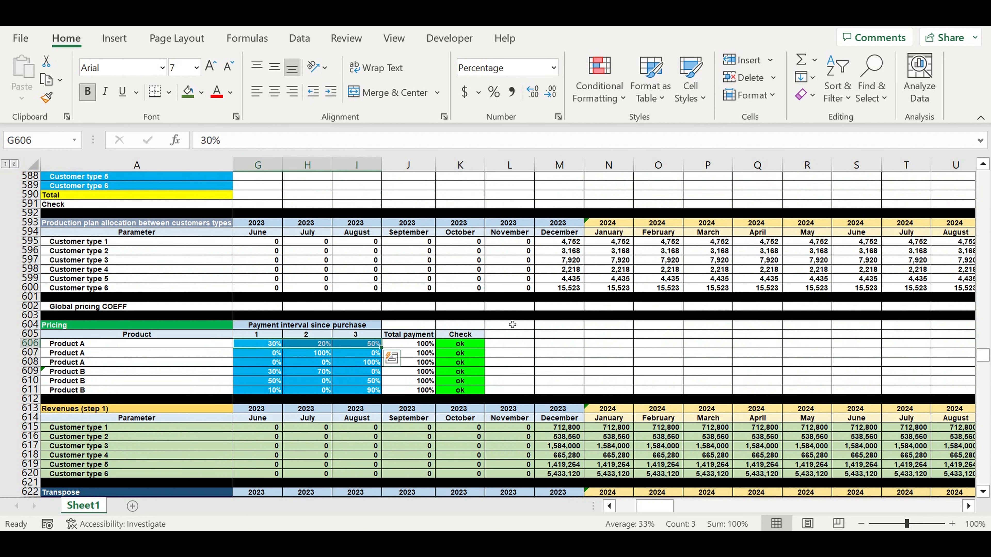
{"action": "left_click_drag", "start_coordinate": [655, 507], "coordinate": [634, 507]}
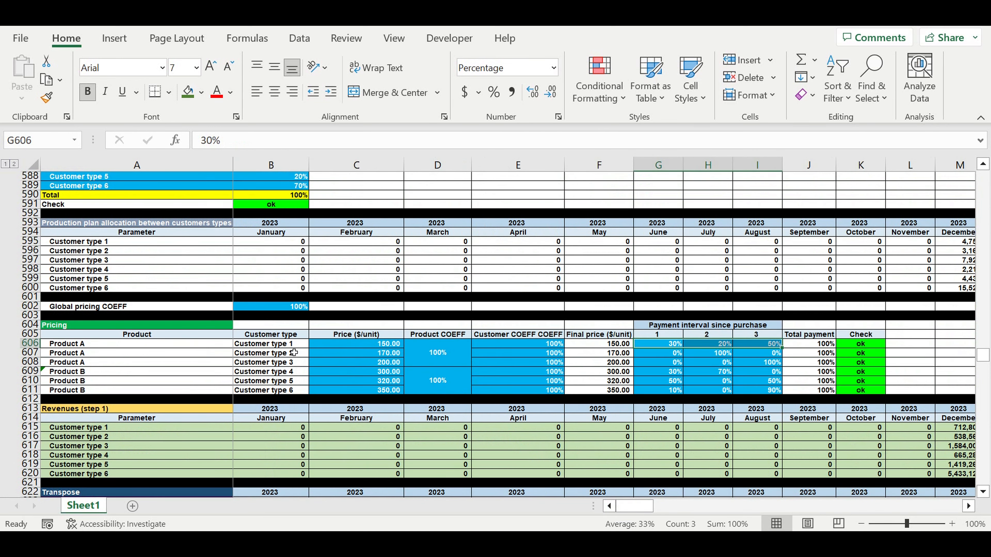
Collapse the grouped rows of the Revenues Customer type 1 block
{"action": "left_click_drag", "start_coordinate": [983, 354], "coordinate": [982, 479]}
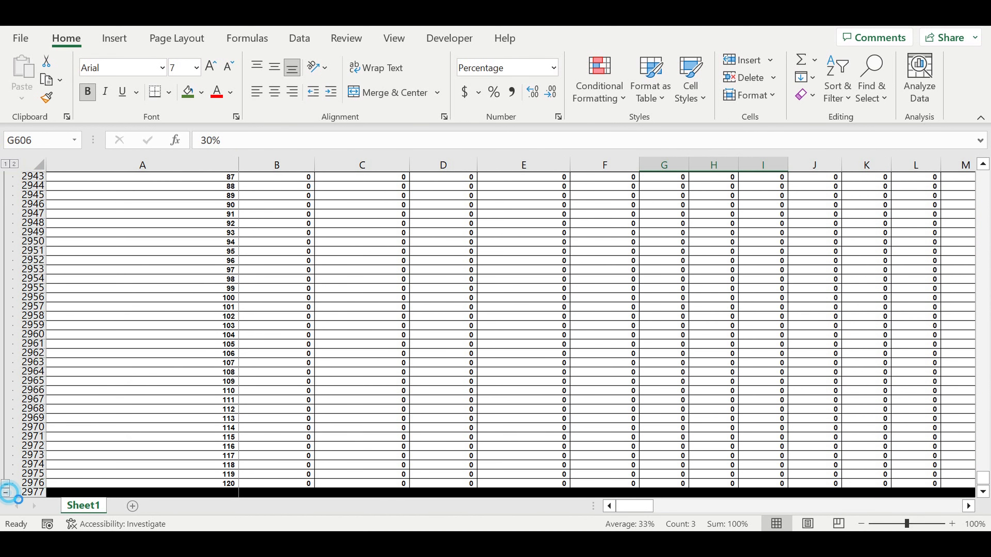
{"action": "left_click", "coordinate": [5, 493]}
{"action": "scroll", "coordinate": [195, 308], "scroll_direction": "up", "scroll_amount": 4}
{"action": "left_click", "coordinate": [177, 346]}
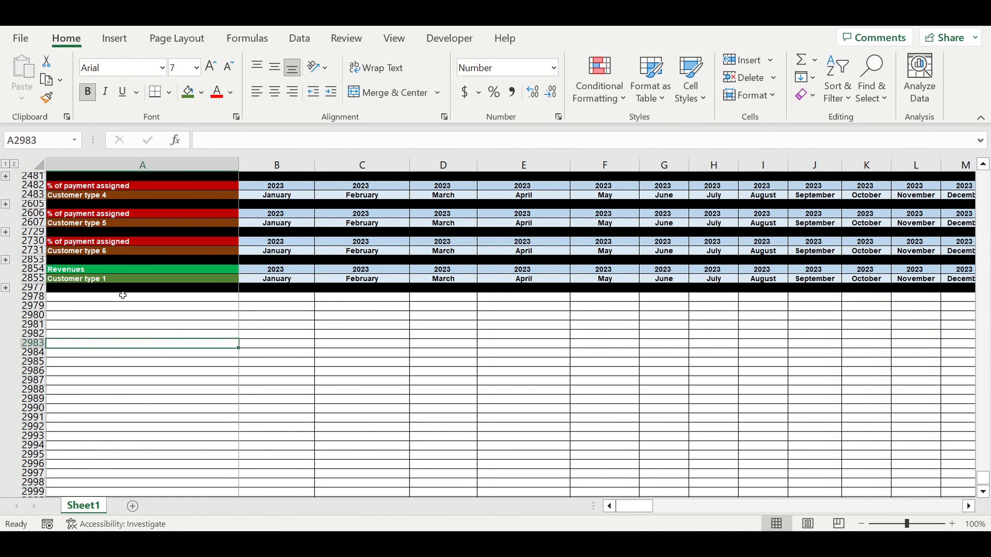
{"action": "left_click", "coordinate": [108, 282]}
{"action": "left_click", "coordinate": [182, 335]}
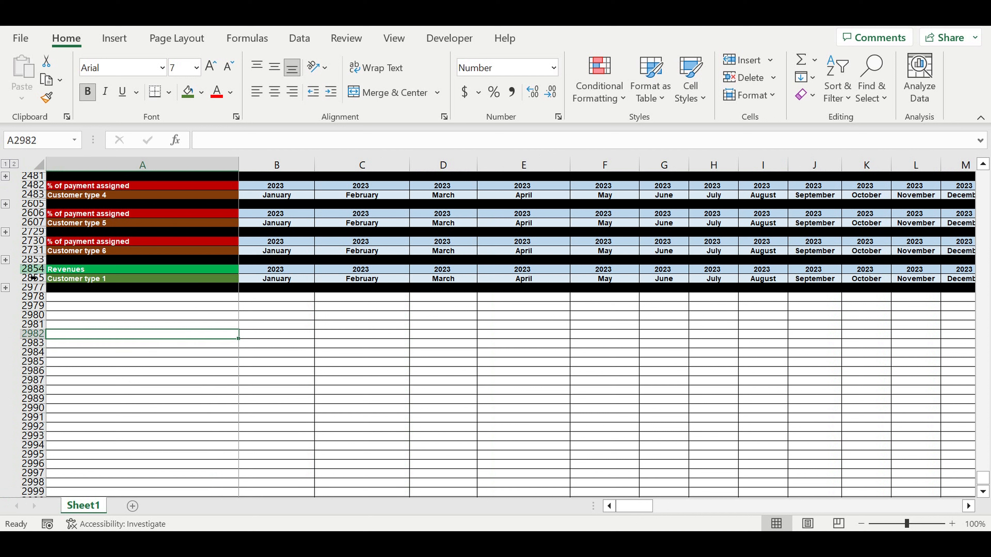
Copy the Revenues Customer type 1 block, rows 2854 to 2977, and paste it at A2978 and A3102 for Customer types 2 and 3
{"action": "left_click_drag", "start_coordinate": [29, 269], "coordinate": [31, 288]}
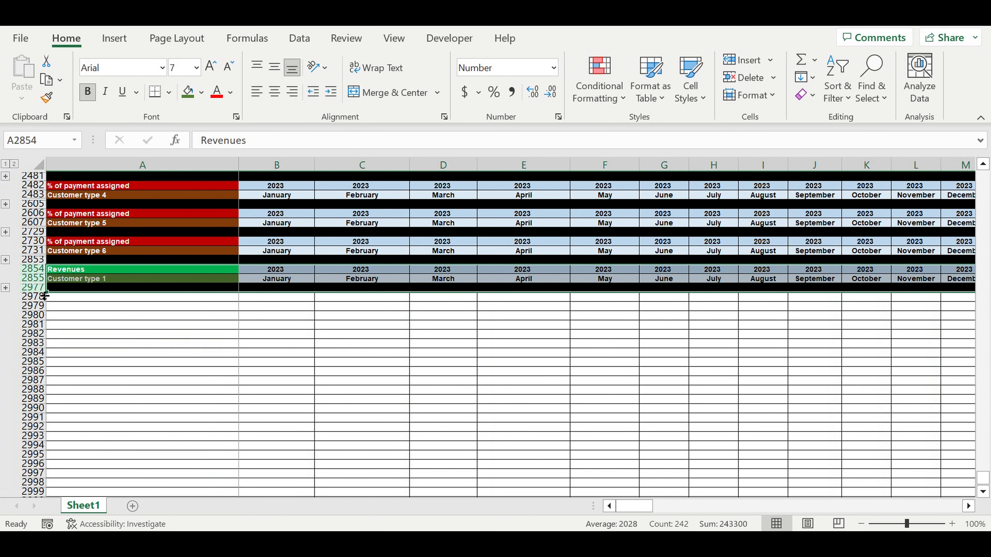
{"action": "key", "text": "ctrl+c"}
{"action": "left_click", "coordinate": [78, 298]}
{"action": "key", "text": "ctrl+v"}
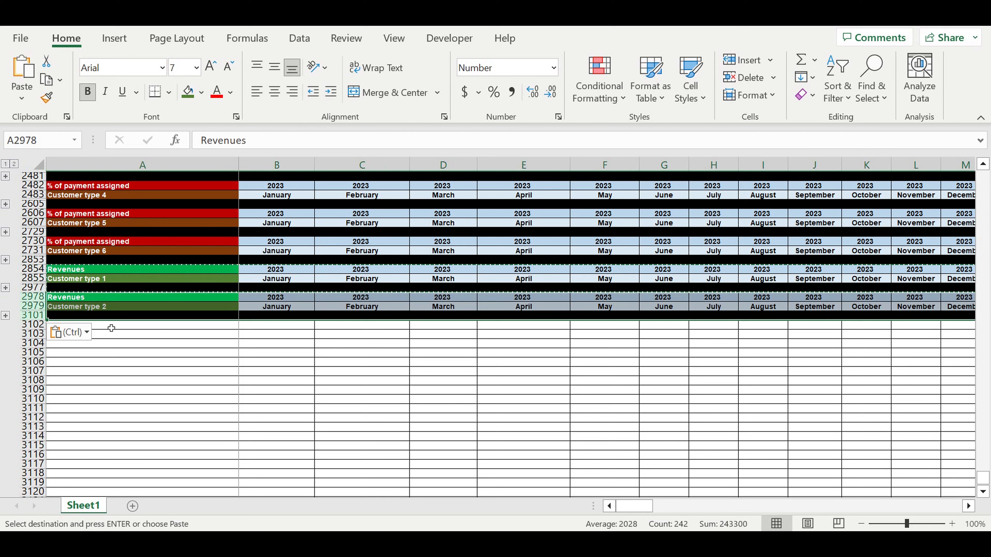
{"action": "left_click", "coordinate": [106, 324]}
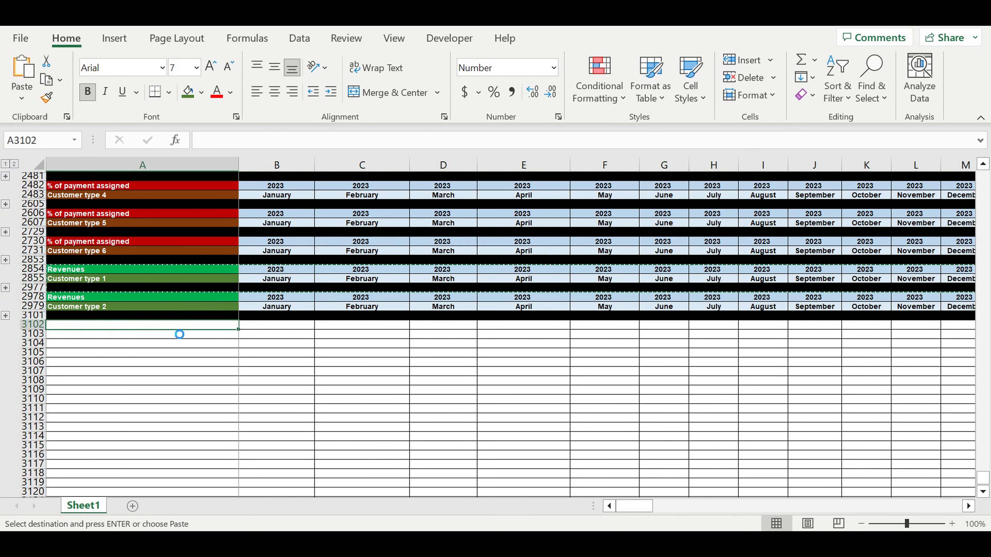
{"action": "key", "text": "ctrl+v"}
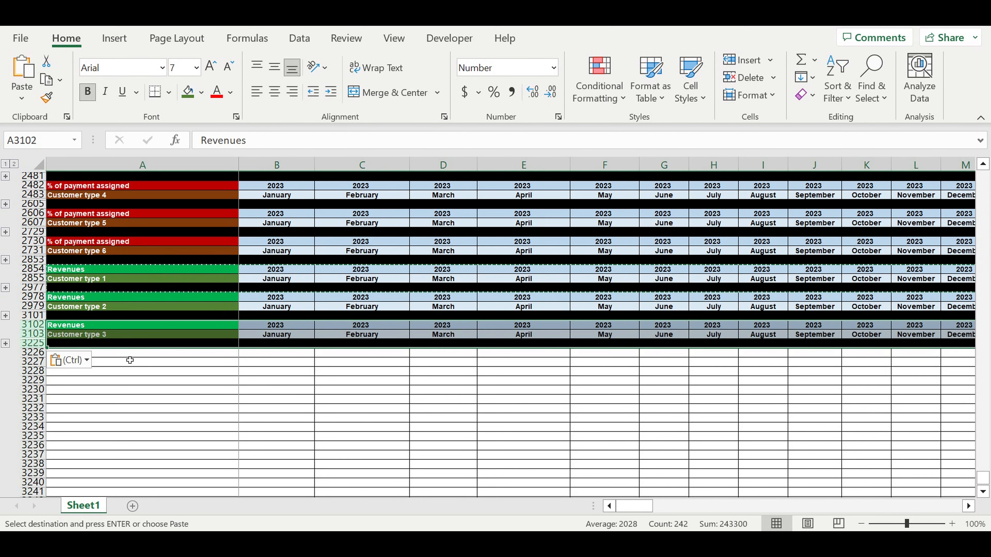
Paste the copied Revenues block at A3226, A3350 and A3474 for Customer types 4, 5 and 6
{"action": "left_click", "coordinate": [126, 354]}
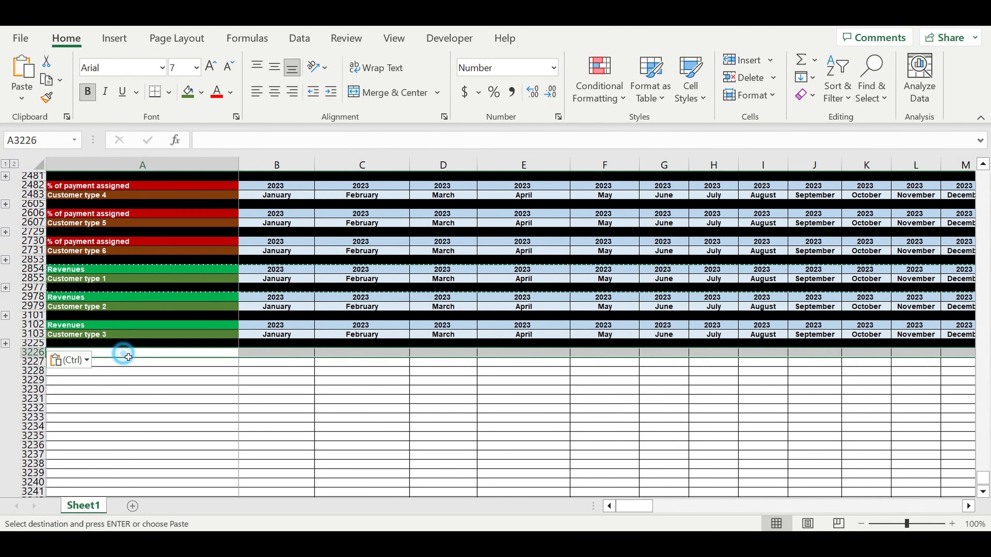
{"action": "key", "text": "ctrl+v"}
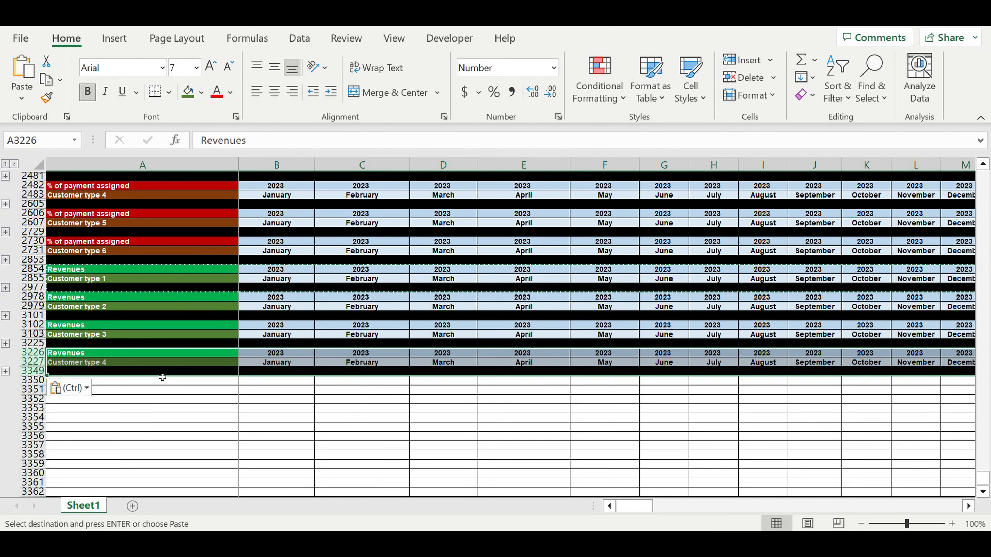
{"action": "left_click", "coordinate": [160, 379]}
{"action": "key", "text": "ctrl+v"}
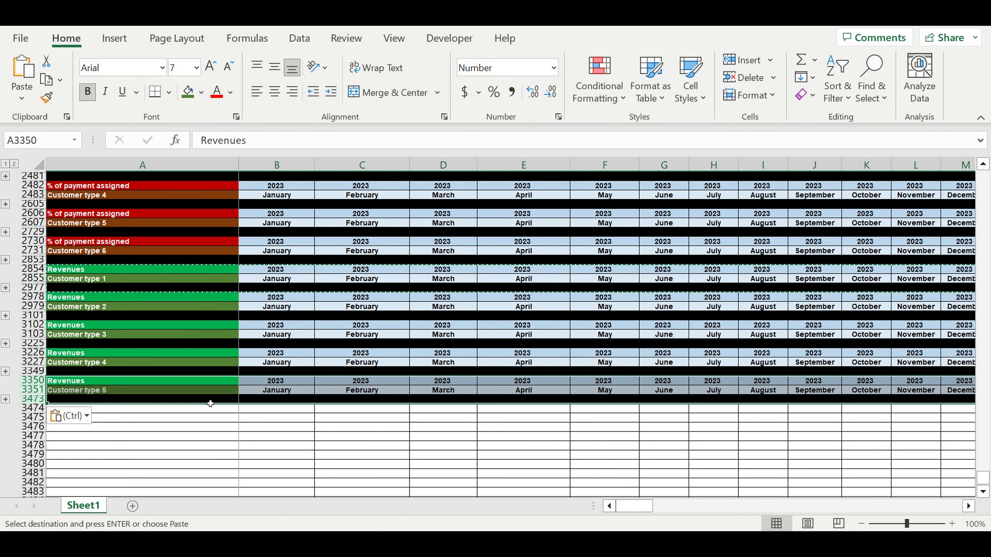
{"action": "left_click", "coordinate": [195, 408]}
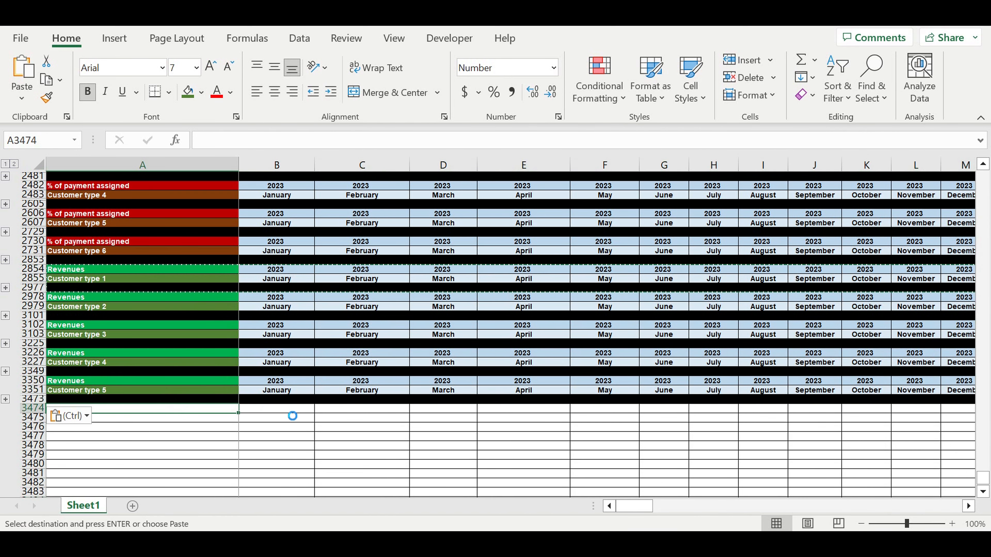
{"action": "key", "text": "ctrl+v"}
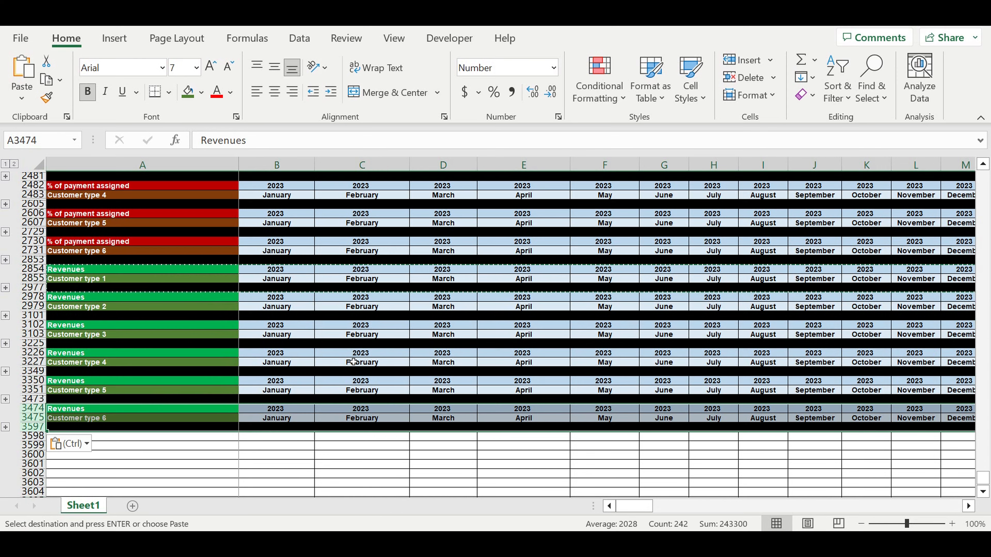
{"action": "scroll", "coordinate": [263, 437], "scroll_direction": "down", "scroll_amount": 2}
{"action": "left_click", "coordinate": [266, 436]}
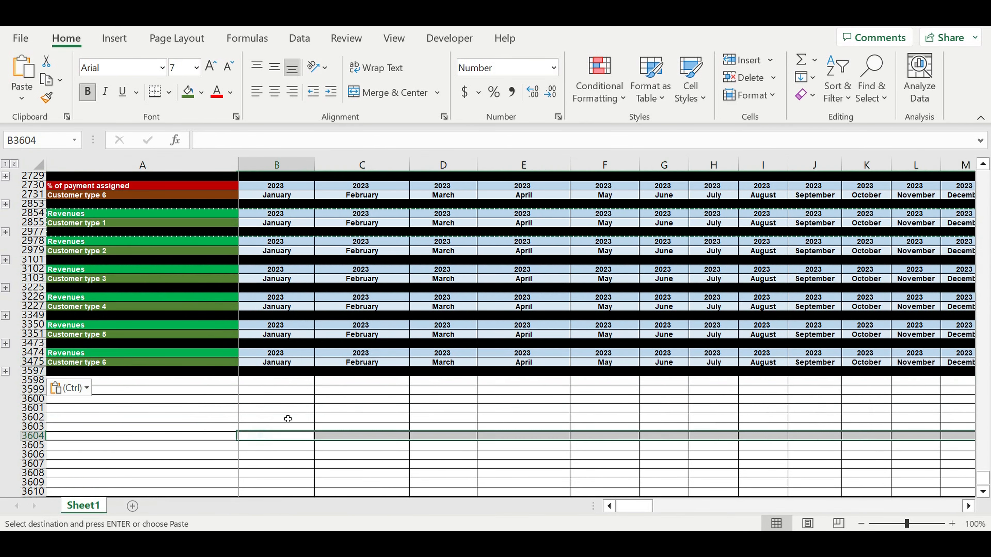
{"action": "left_click", "coordinate": [187, 427]}
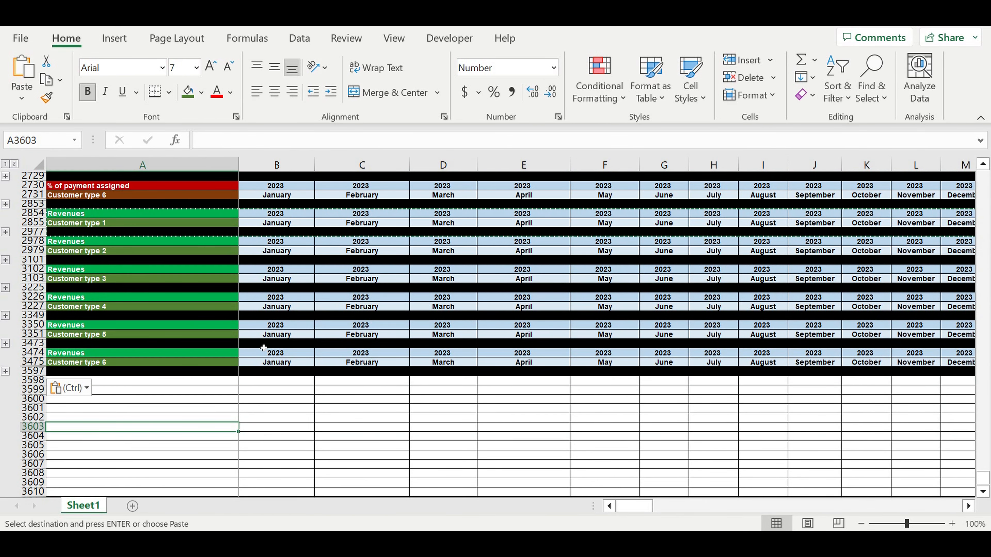
{"action": "scroll", "coordinate": [282, 340], "scroll_direction": "down", "scroll_amount": 1}
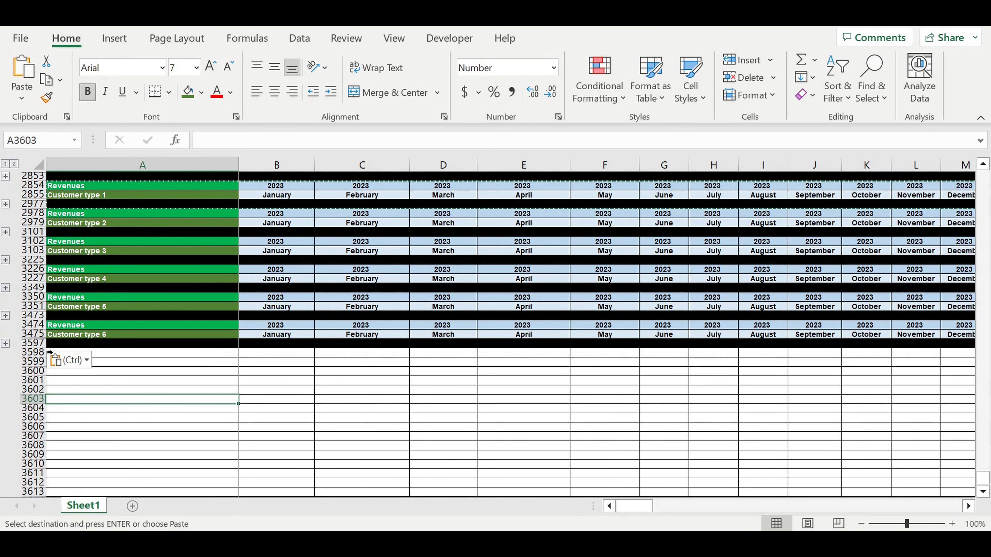
Collapse the grouped rows of the % of payment assigned and Transpose blocks for Customer type 1
{"action": "scroll", "coordinate": [8, 348], "scroll_direction": "up", "scroll_amount": 1}
{"action": "scroll", "coordinate": [78, 227], "scroll_direction": "up", "scroll_amount": 14}
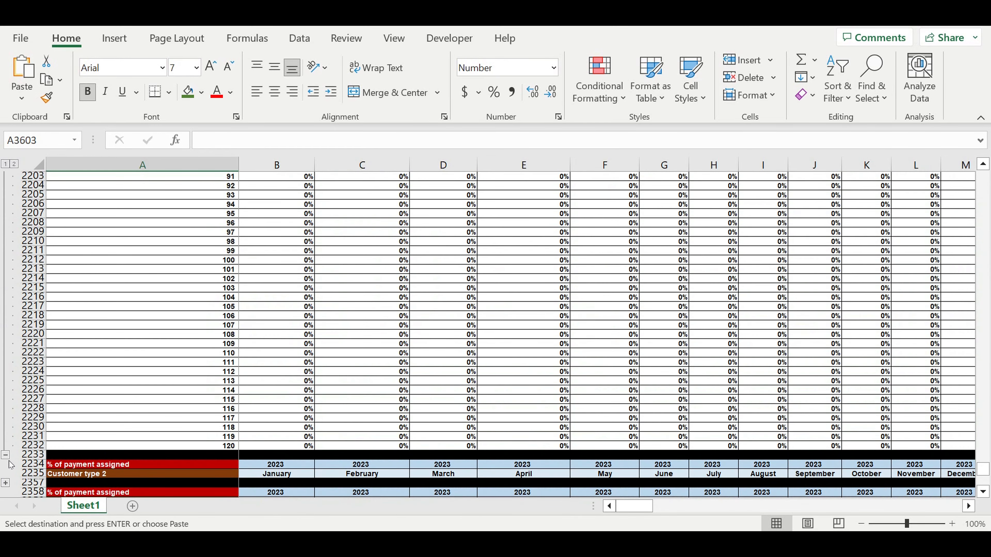
{"action": "left_click", "coordinate": [6, 453]}
{"action": "scroll", "coordinate": [167, 316], "scroll_direction": "up", "scroll_amount": 4}
{"action": "scroll", "coordinate": [167, 314], "scroll_direction": "up", "scroll_amount": 12}
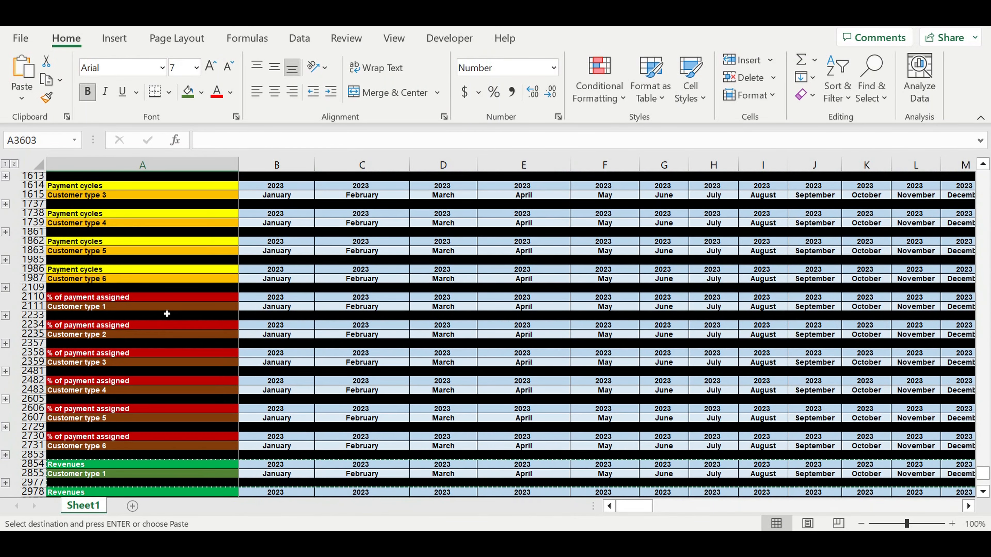
{"action": "scroll", "coordinate": [166, 306], "scroll_direction": "up", "scroll_amount": 8}
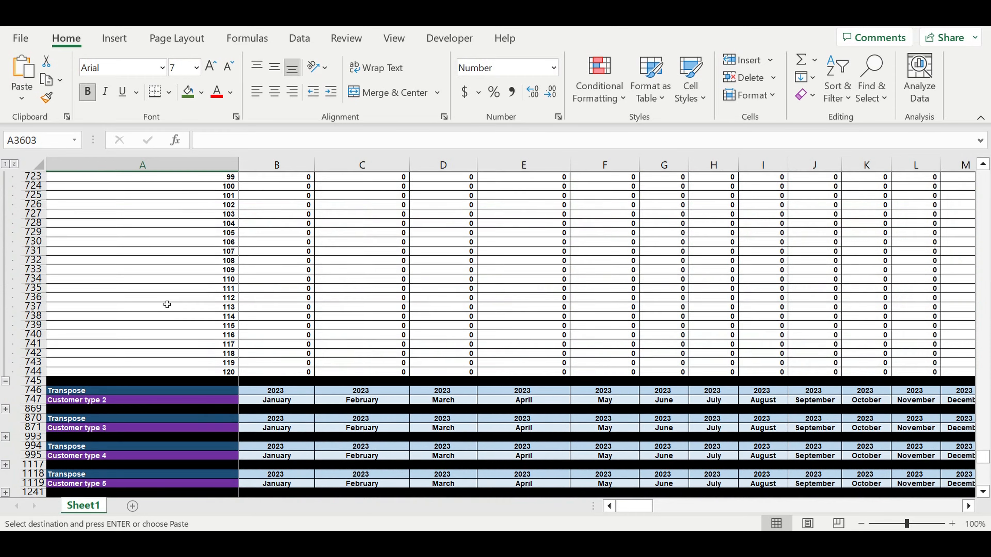
{"action": "scroll", "coordinate": [133, 354], "scroll_direction": "down", "scroll_amount": 4}
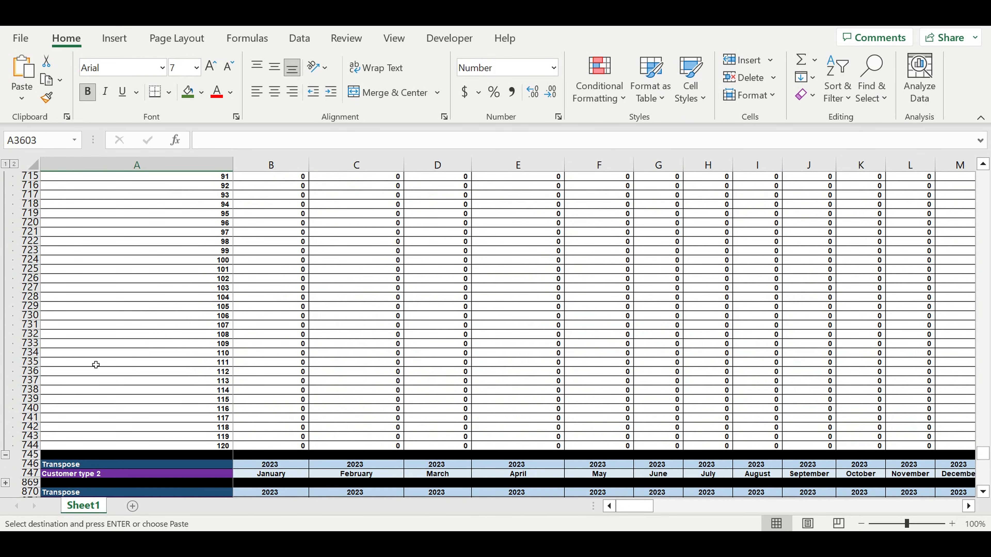
{"action": "left_click", "coordinate": [6, 454]}
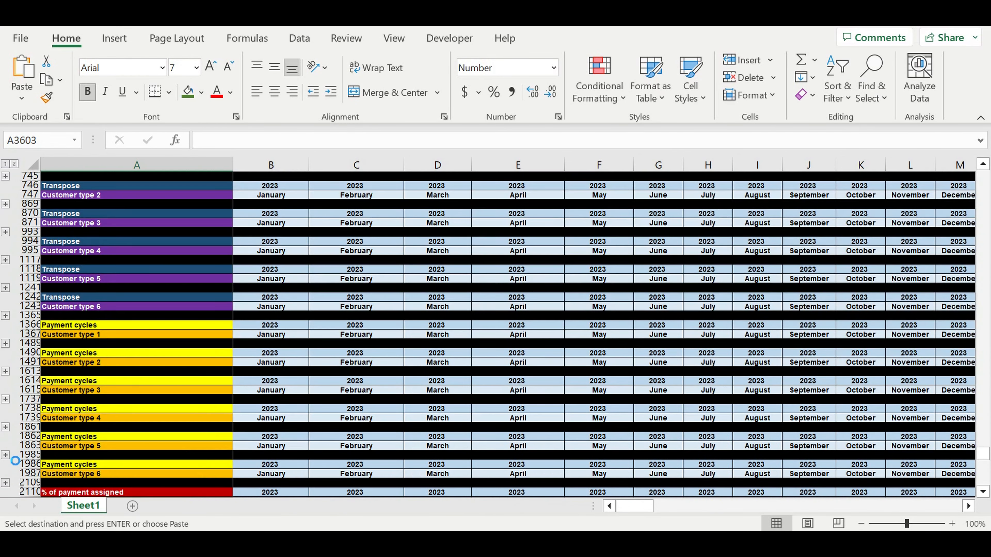
{"action": "scroll", "coordinate": [40, 436], "scroll_direction": "up", "scroll_amount": 8}
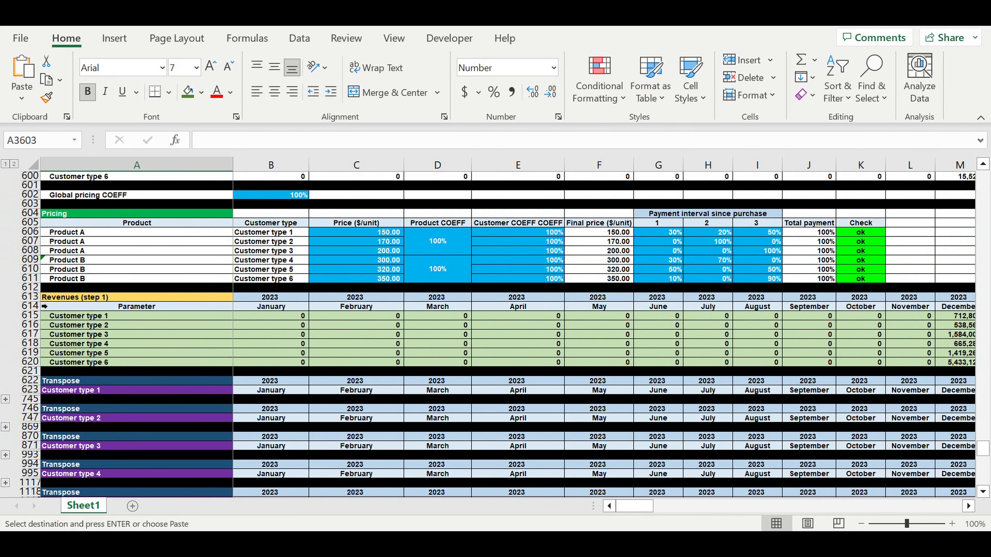
{"action": "left_click_drag", "start_coordinate": [30, 241], "coordinate": [29, 251]}
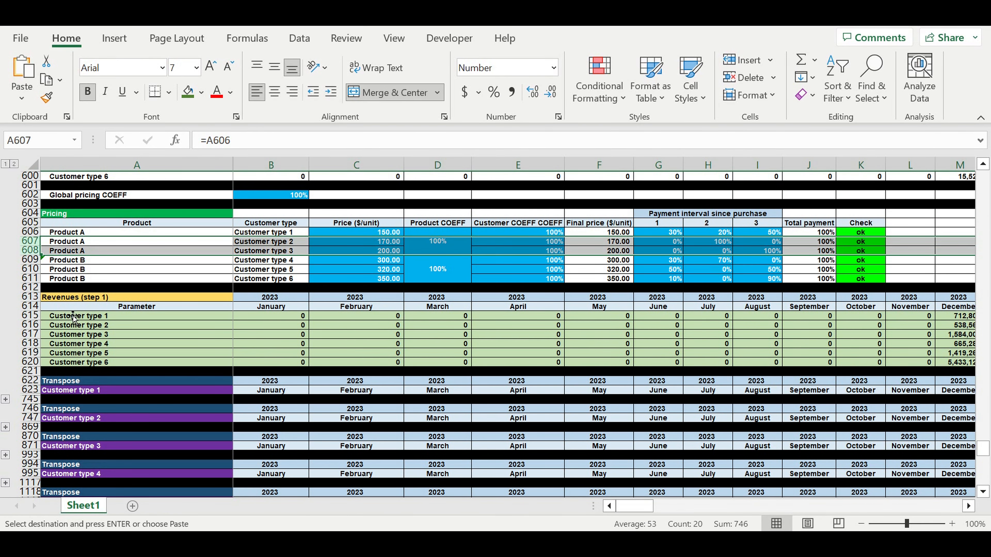
{"action": "key", "text": "Down"}
{"action": "key", "text": "Down"}
{"action": "key", "text": "Down"}
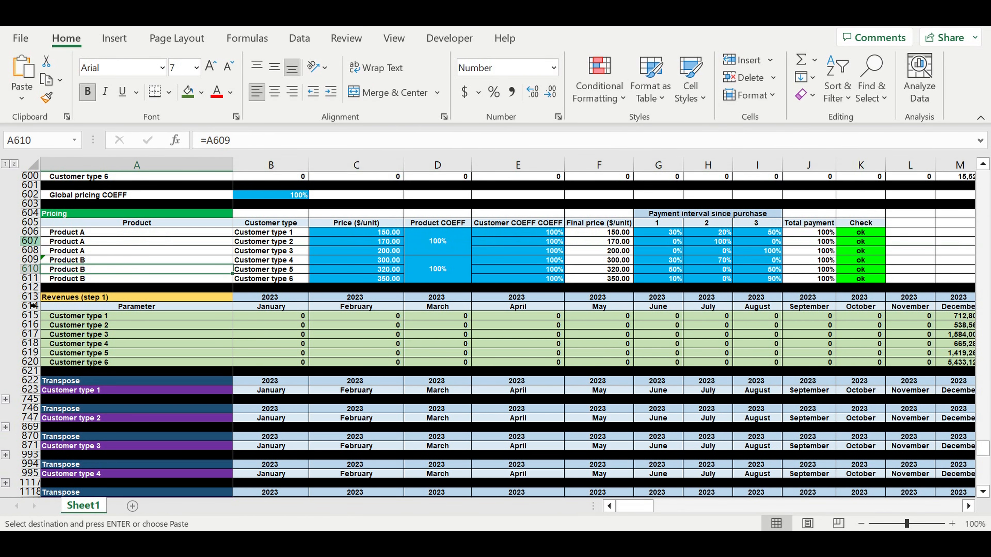
{"action": "left_click", "coordinate": [29, 241]}
{"action": "scroll", "coordinate": [95, 307], "scroll_direction": "down", "scroll_amount": 2}
{"action": "scroll", "coordinate": [92, 305], "scroll_direction": "down", "scroll_amount": 3}
{"action": "scroll", "coordinate": [89, 302], "scroll_direction": "up", "scroll_amount": 3}
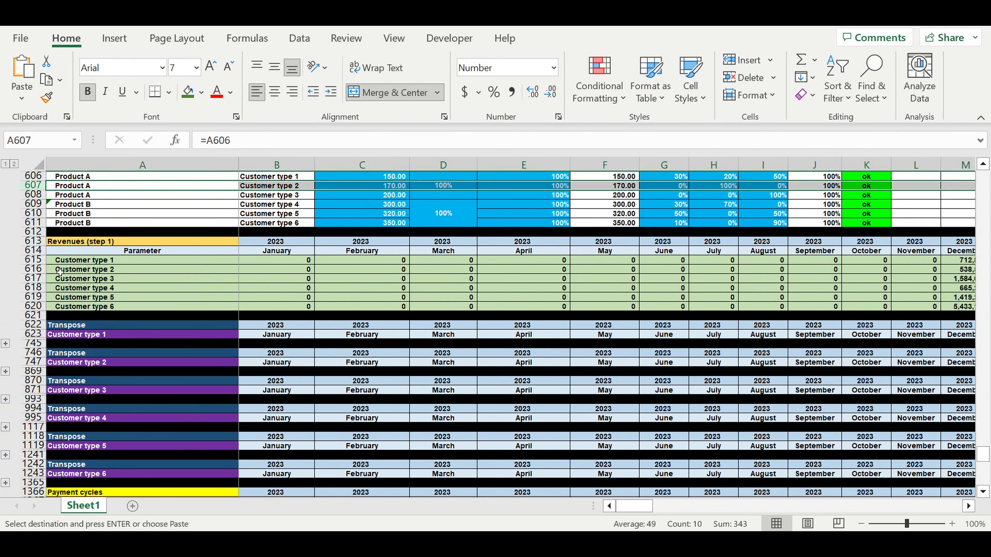
Copy the Revenues (step 1) header rows 613 to 614 and paste them at A3598, below the Customer type 6 Revenues block
{"action": "left_click", "coordinate": [34, 242]}
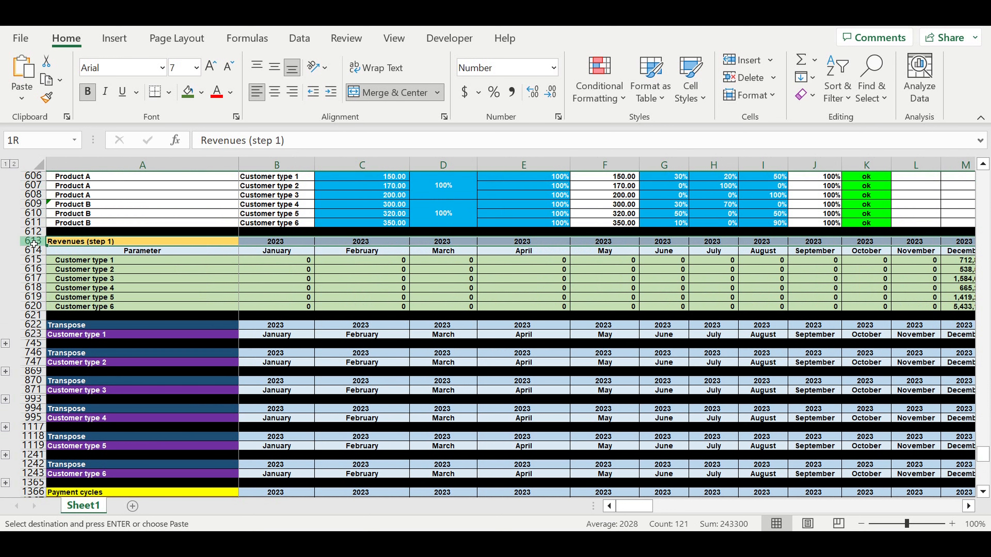
{"action": "left_click_drag", "start_coordinate": [35, 243], "coordinate": [42, 251]}
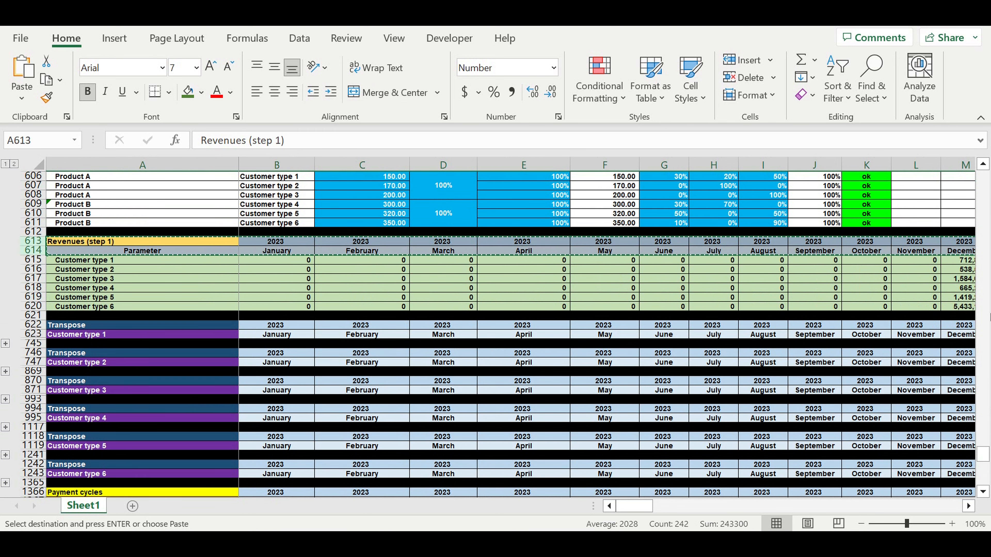
{"action": "left_click_drag", "start_coordinate": [986, 461], "coordinate": [986, 478]}
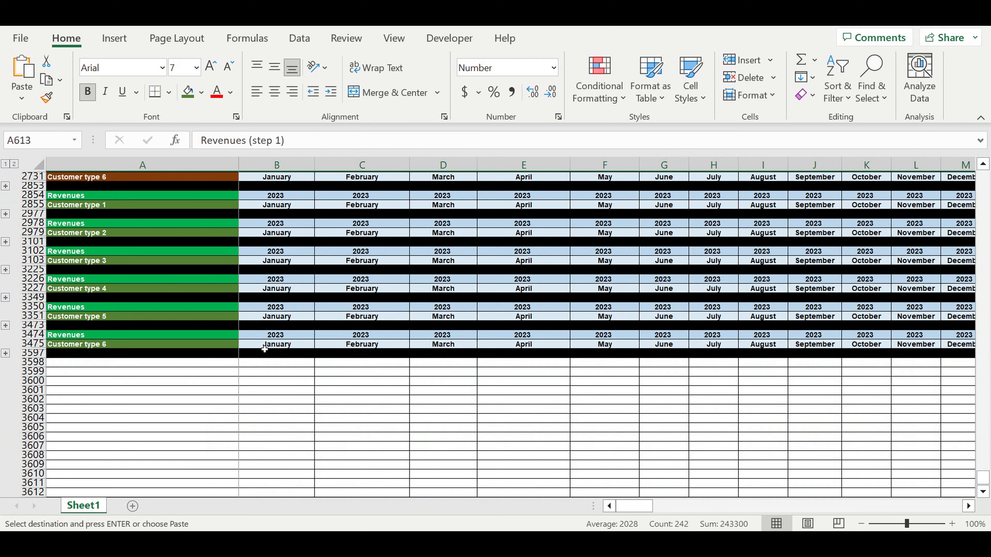
{"action": "left_click", "coordinate": [108, 363]}
{"action": "key", "text": "ctrl+v"}
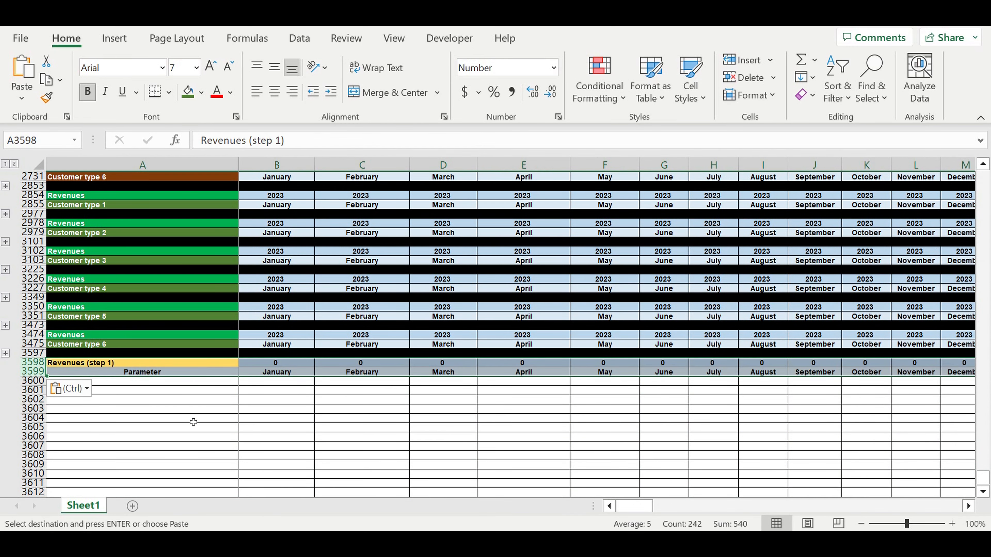
{"action": "left_click", "coordinate": [195, 419]}
Link the first year cell B3598 of the new header to B3474
{"action": "left_click", "coordinate": [277, 364]}
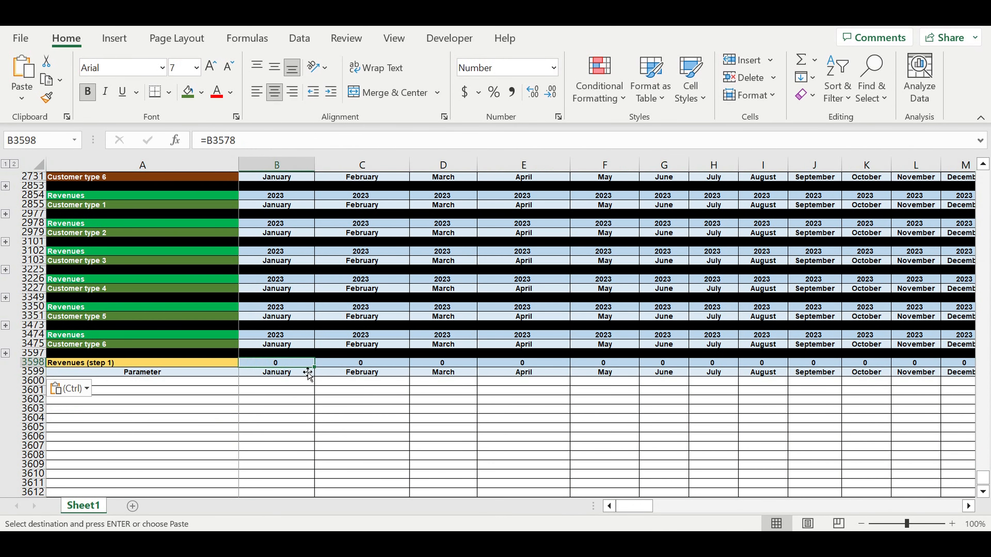
{"action": "type", "text": "="}
{"action": "left_click", "coordinate": [277, 336]}
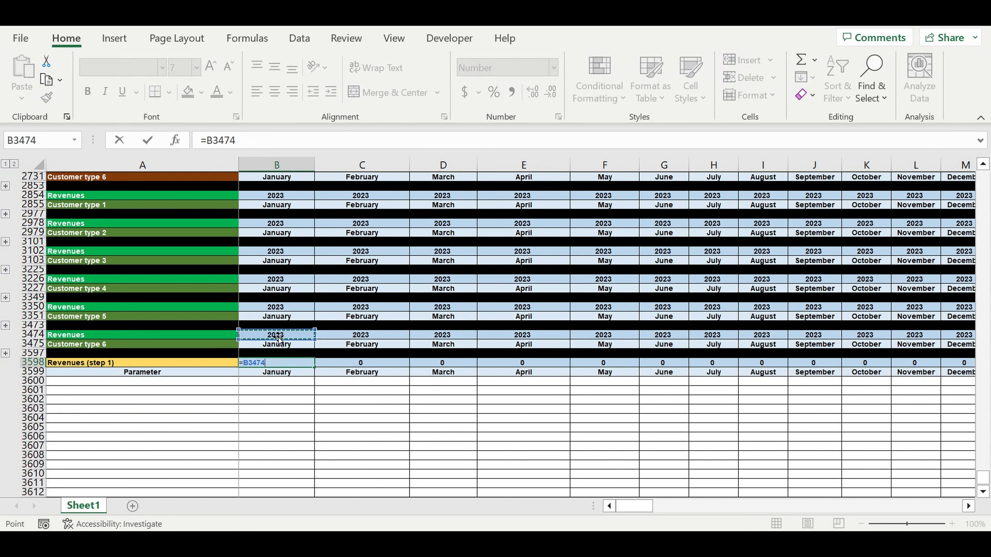
{"action": "key", "text": "Return"}
Retitle the new section in A3598 as "Revenues by types of customers"
{"action": "left_click", "coordinate": [145, 366]}
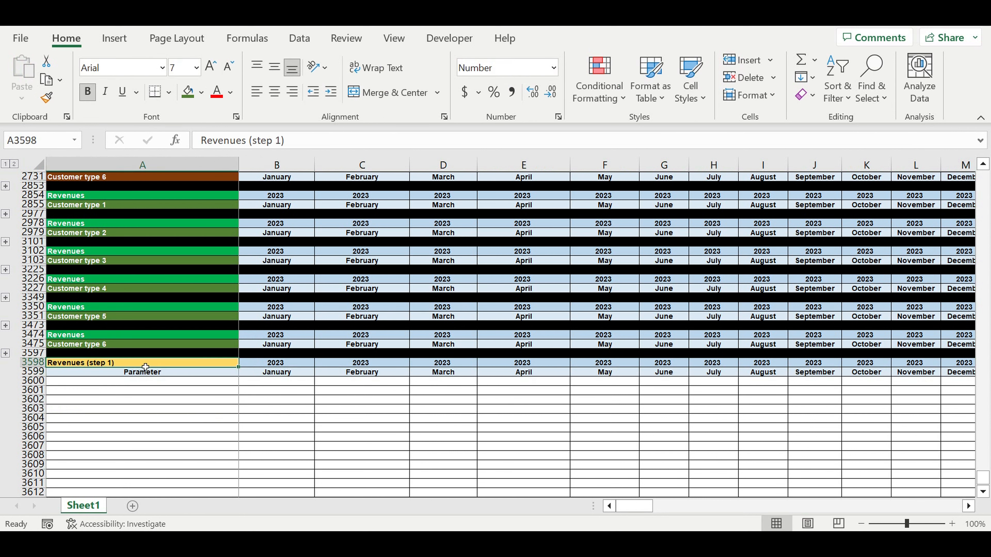
{"action": "type", "text": "Revenues by types of"}
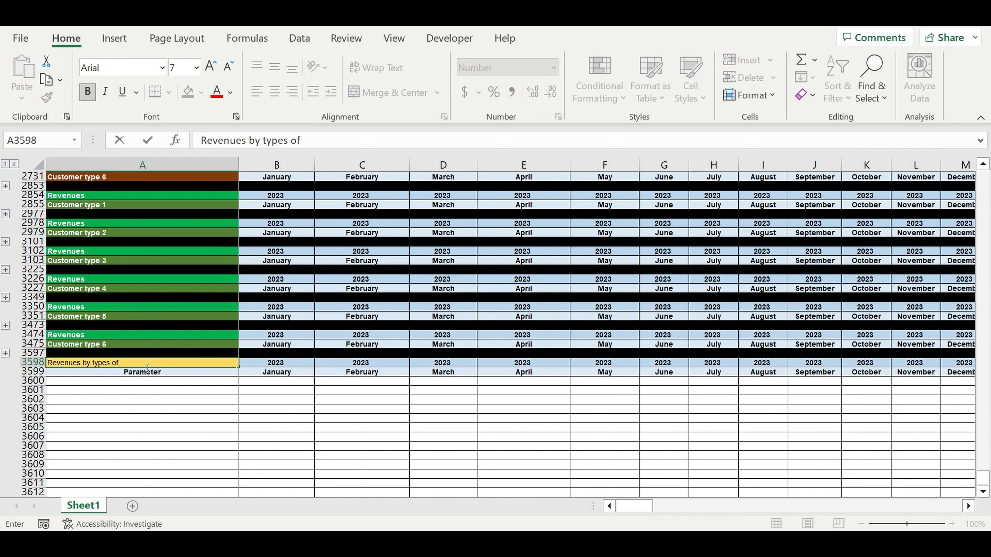
{"action": "type", "text": "customers"}
{"action": "key", "text": "Return"}
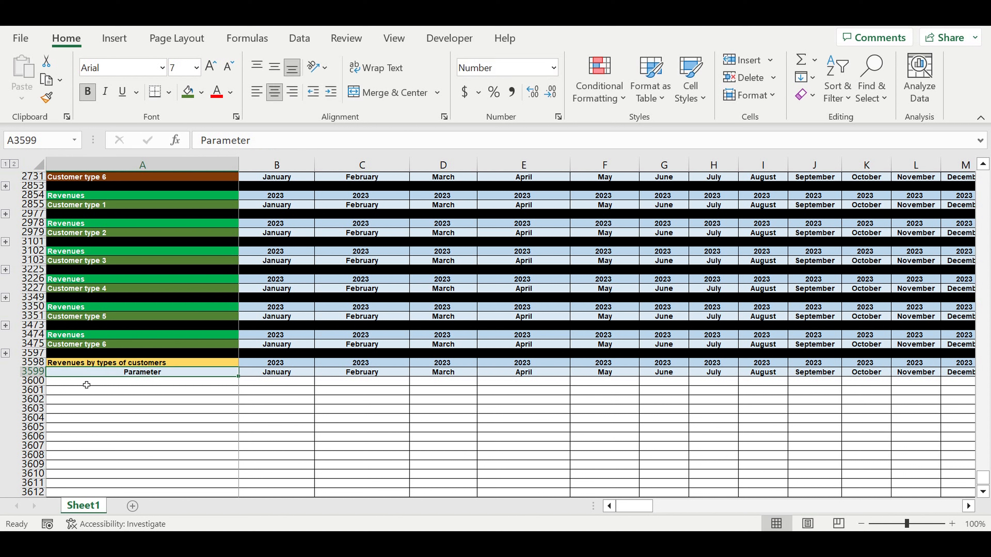
{"action": "left_click", "coordinate": [110, 401]}
Format the section title in A3598 with a dark blue fill and white text
{"action": "left_click", "coordinate": [109, 367]}
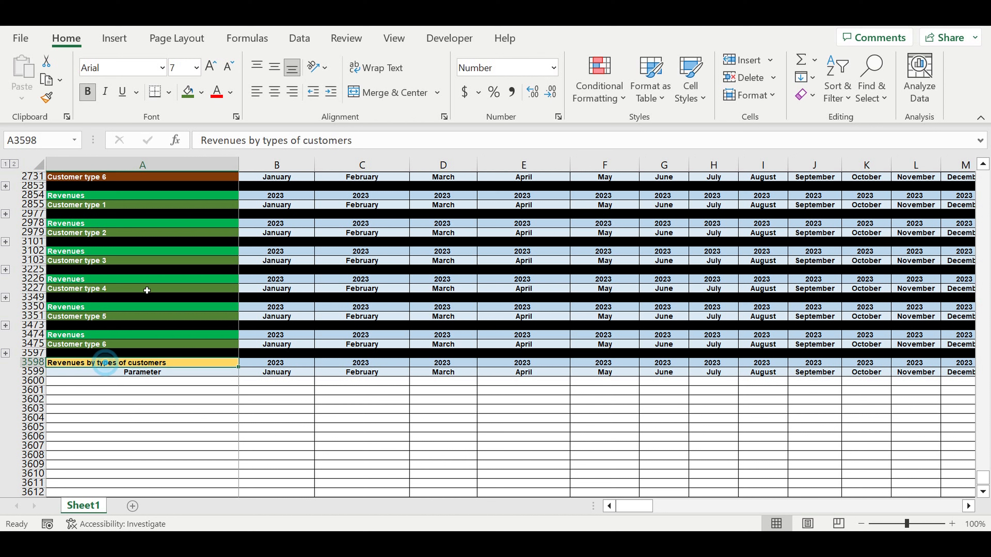
{"action": "left_click", "coordinate": [201, 92]}
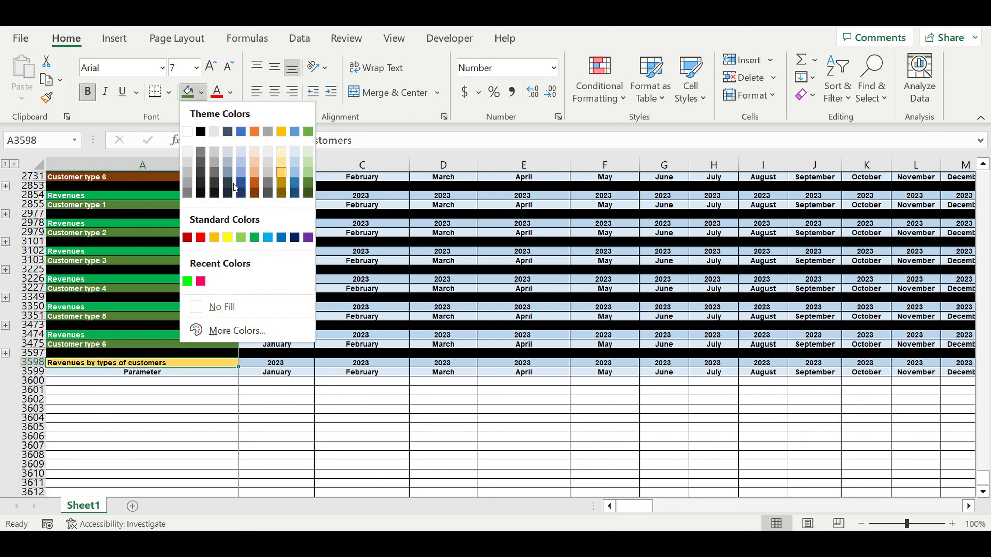
{"action": "left_click", "coordinate": [295, 237]}
{"action": "left_click", "coordinate": [230, 92]}
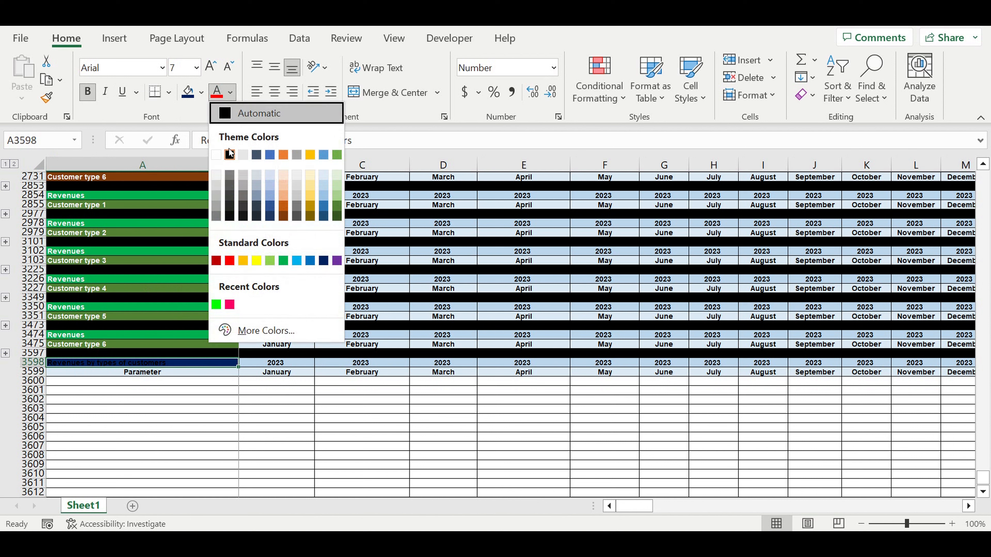
{"action": "left_click", "coordinate": [220, 156]}
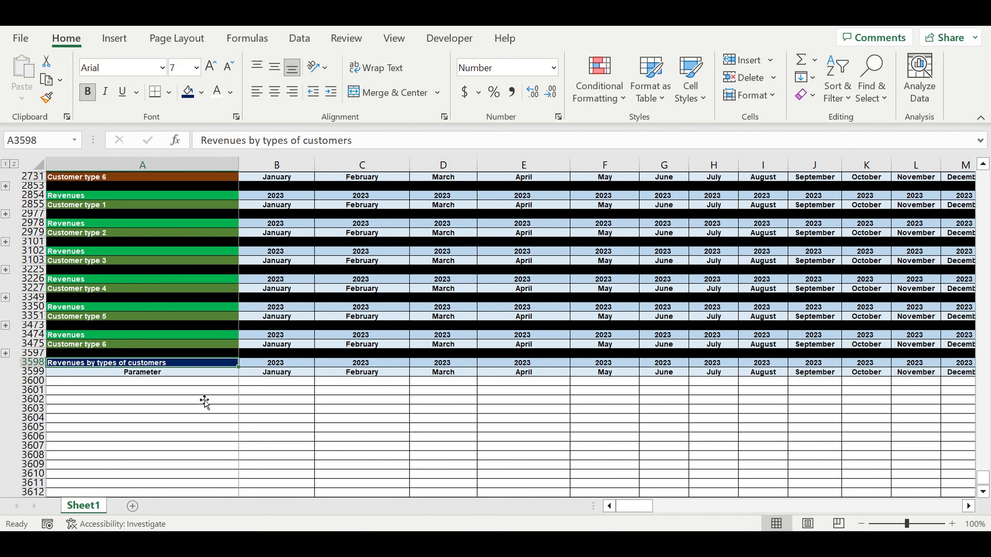
Link A3600 to the Customer type 1 label in A615 and fill the formula down to A3605 for all six customer types
{"action": "left_click", "coordinate": [213, 391]}
{"action": "left_click", "coordinate": [217, 380]}
{"action": "type", "text": "="}
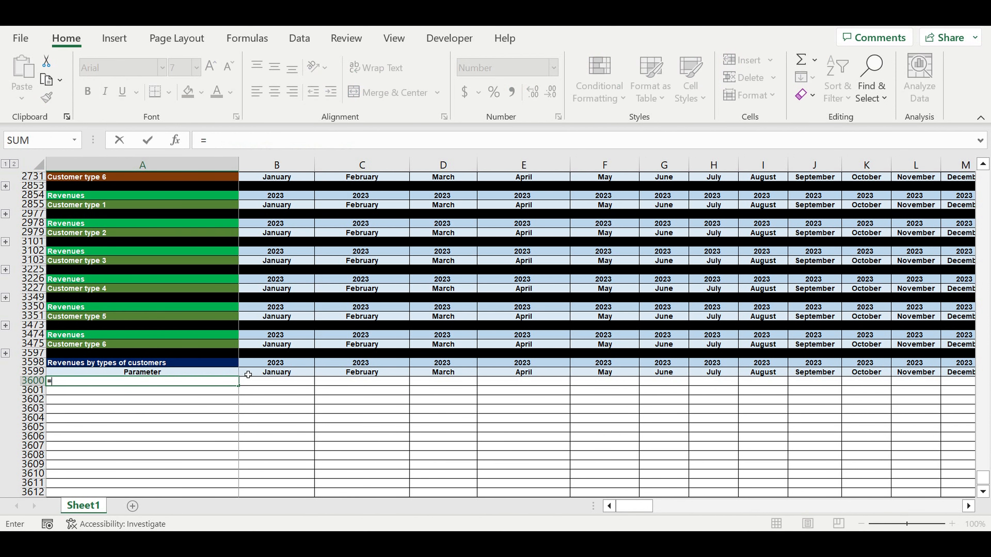
{"action": "scroll", "coordinate": [246, 348], "scroll_direction": "up", "scroll_amount": 15}
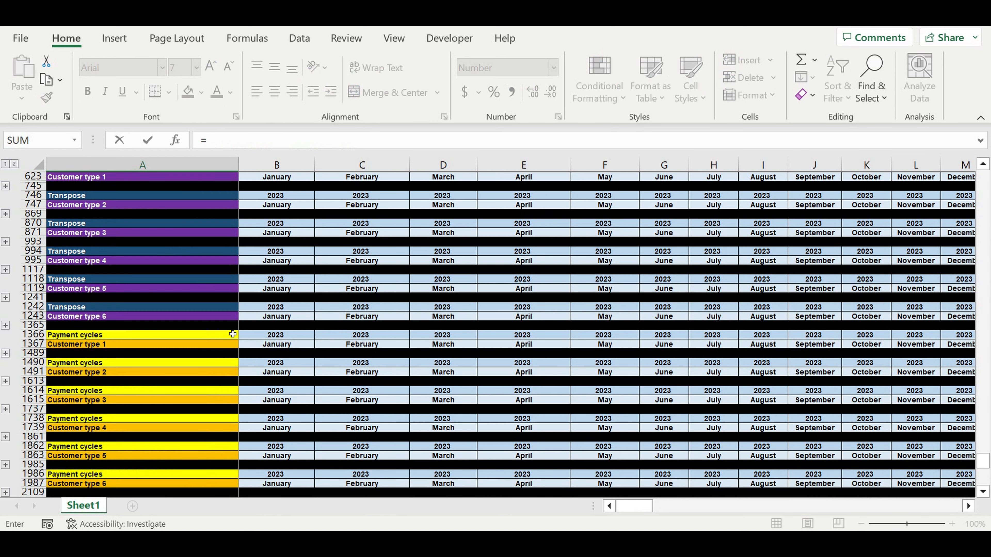
{"action": "scroll", "coordinate": [233, 335], "scroll_direction": "up", "scroll_amount": 1}
{"action": "left_click", "coordinate": [90, 299]}
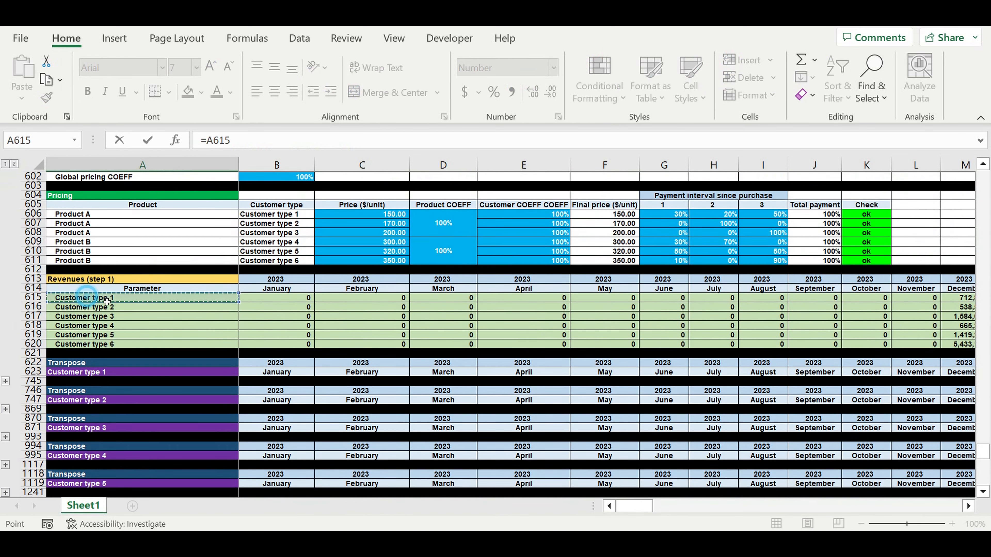
{"action": "key", "text": "Return"}
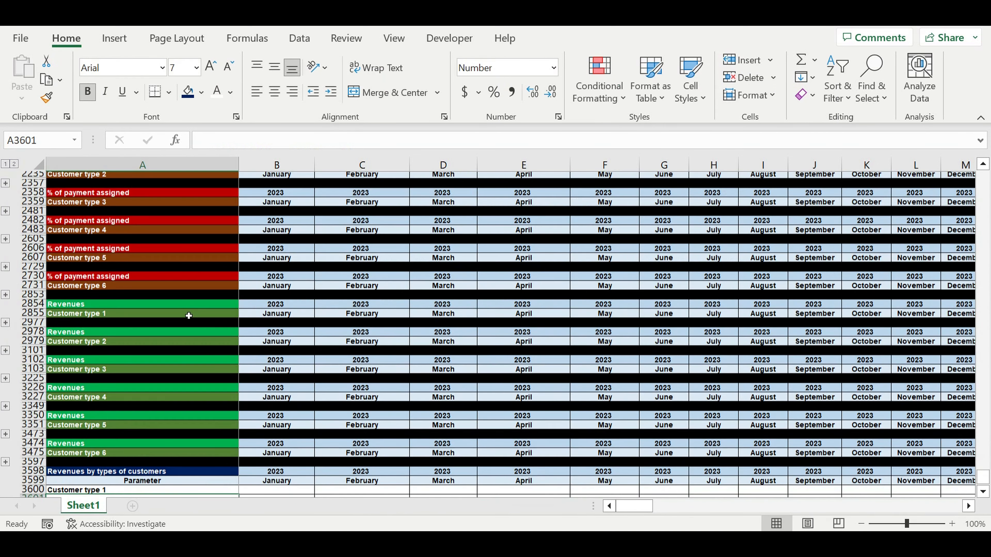
{"action": "scroll", "coordinate": [188, 316], "scroll_direction": "down", "scroll_amount": 6}
{"action": "left_click", "coordinate": [221, 317]}
{"action": "left_click_drag", "start_coordinate": [239, 321], "coordinate": [234, 366]}
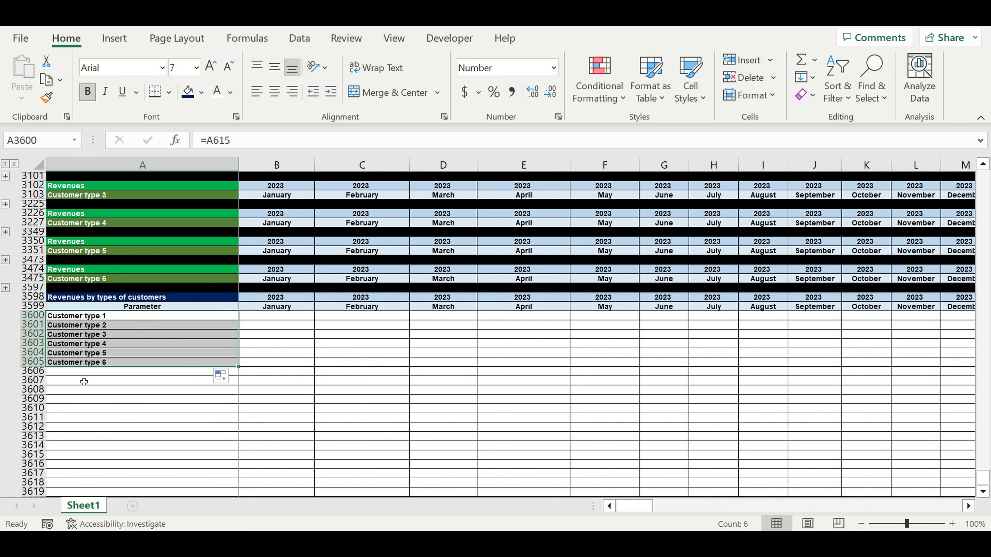
Fill row 3606 below the revenues by customer type list with black as a closing separator
{"action": "left_click", "coordinate": [31, 372]}
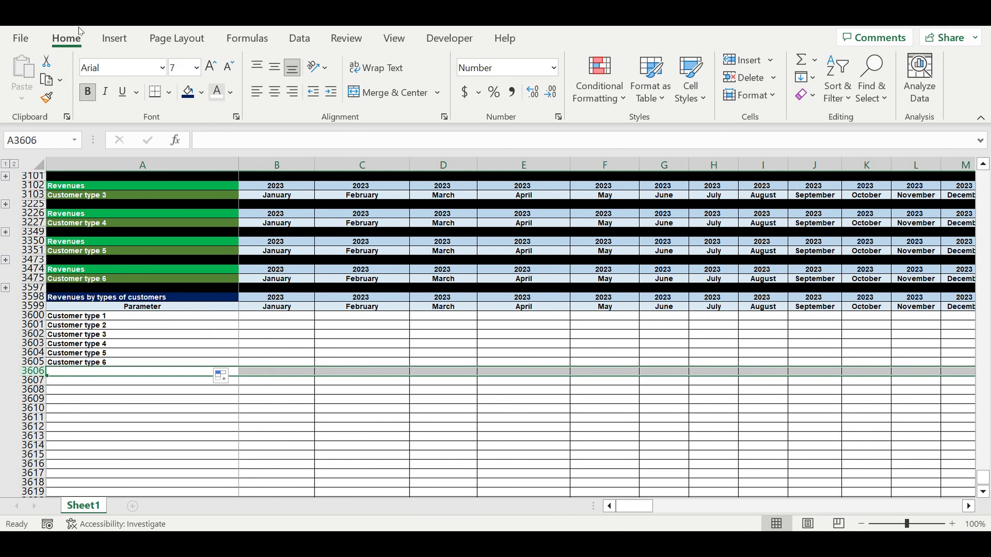
{"action": "left_click", "coordinate": [201, 93]}
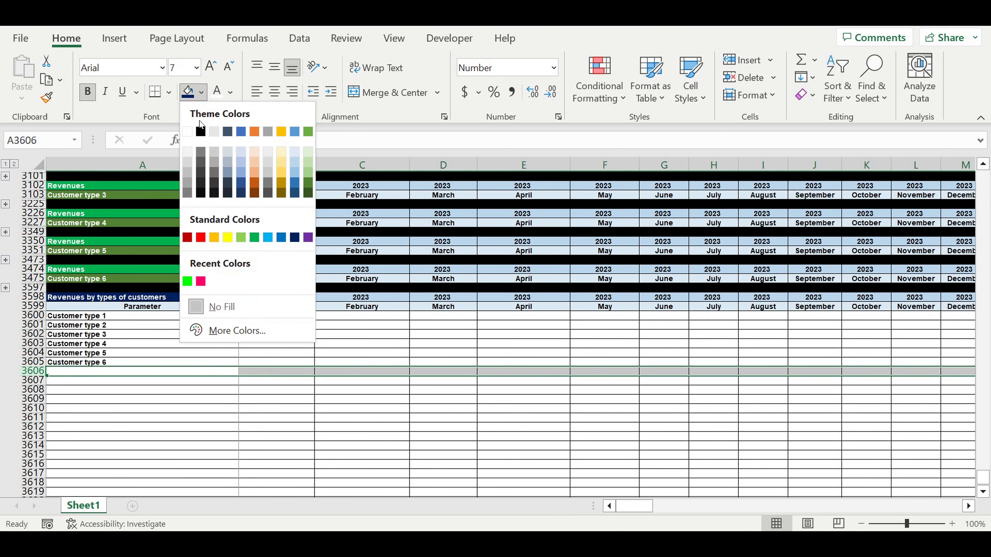
{"action": "left_click", "coordinate": [201, 132]}
Increase the indent of the six customer type labels in A3600:A3605 by one level
{"action": "left_click_drag", "start_coordinate": [95, 316], "coordinate": [96, 363]}
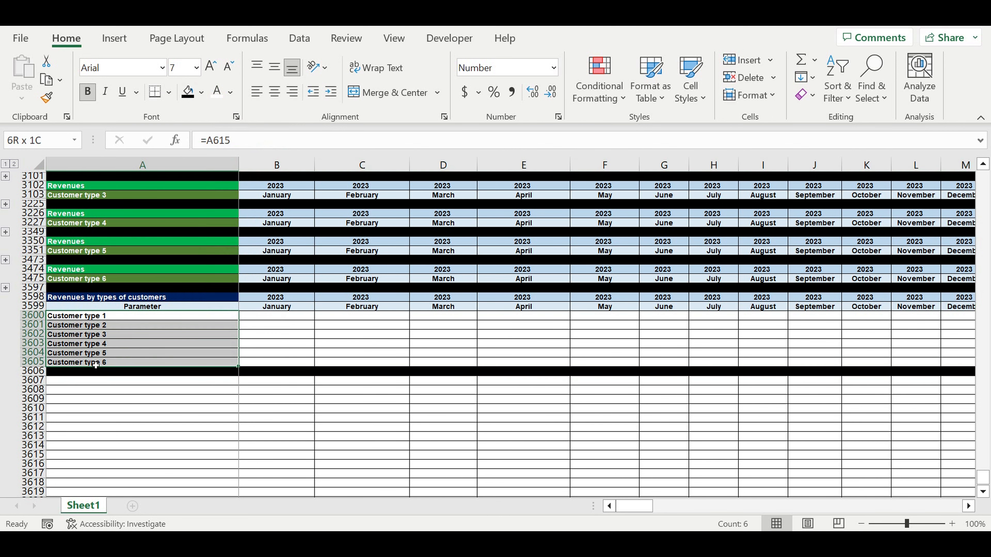
{"action": "left_click", "coordinate": [332, 92]}
{"action": "left_click", "coordinate": [127, 436]}
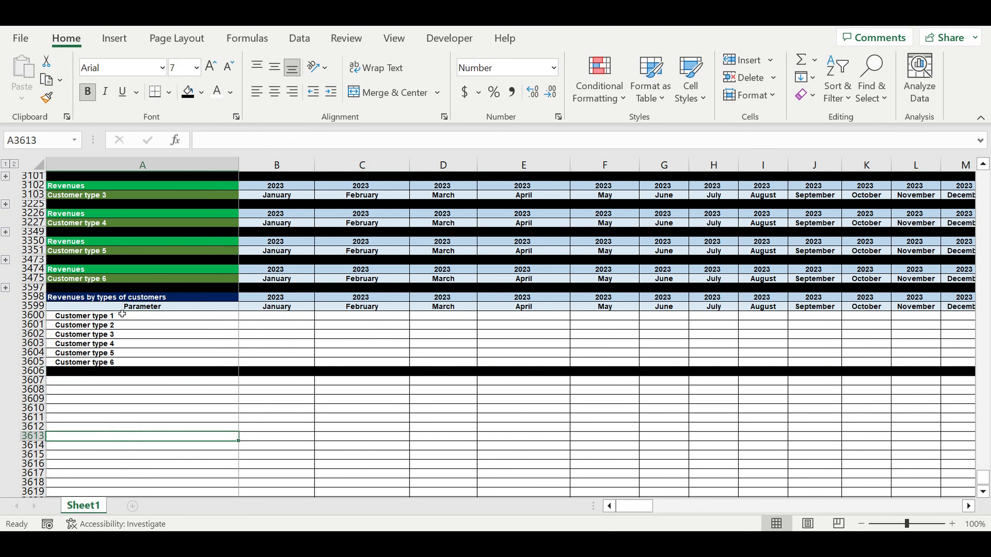
{"action": "left_click", "coordinate": [210, 337]}
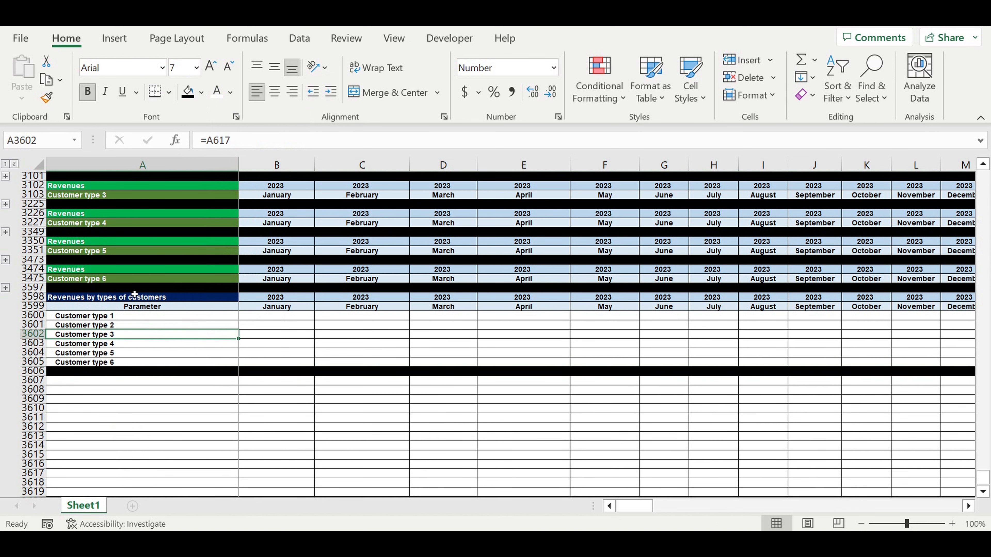
Expand the Customer type 6 revenues block, total its January column in B3605 with =SUM(B3477:B3596), and collapse the block
{"action": "left_click", "coordinate": [5, 288]}
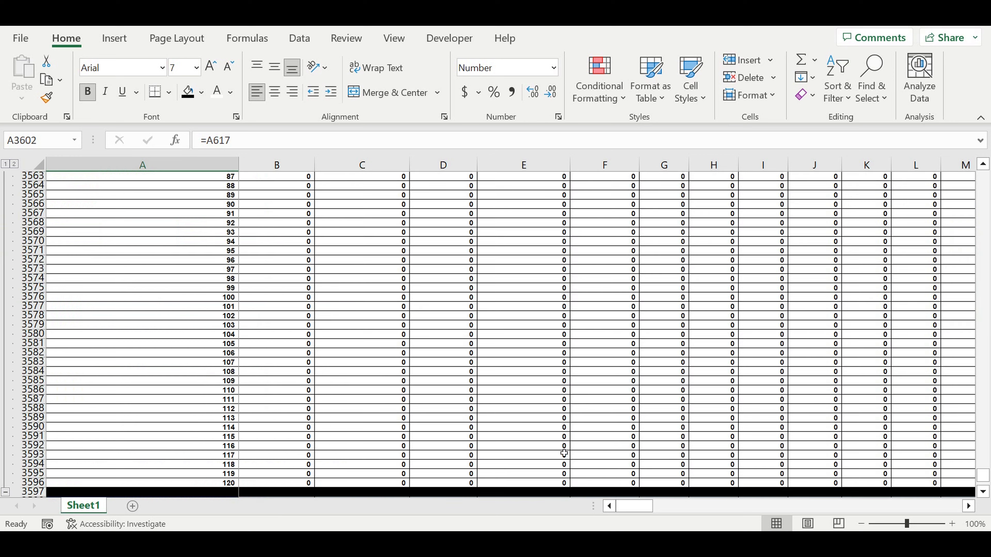
{"action": "scroll", "coordinate": [271, 335], "scroll_direction": "down", "scroll_amount": 5}
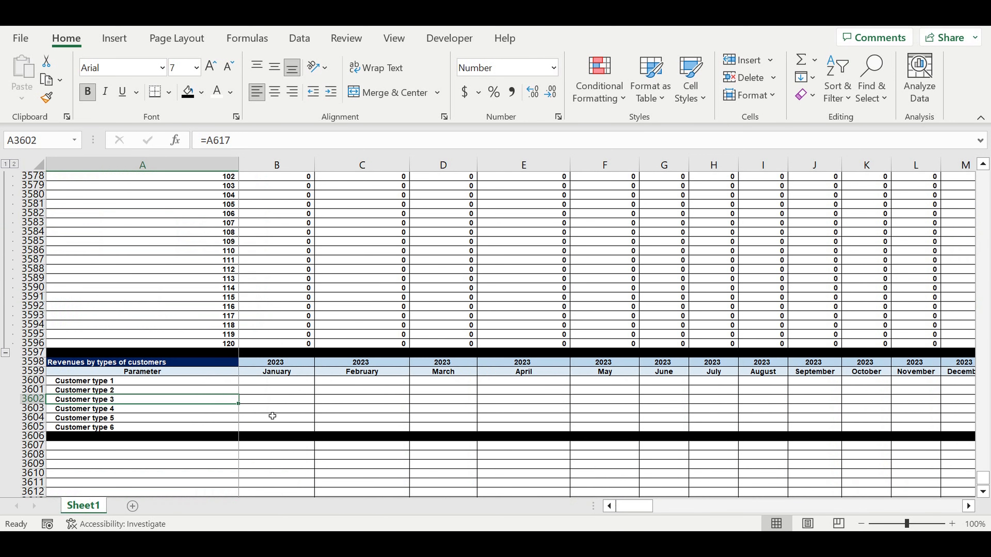
{"action": "left_click", "coordinate": [274, 428]}
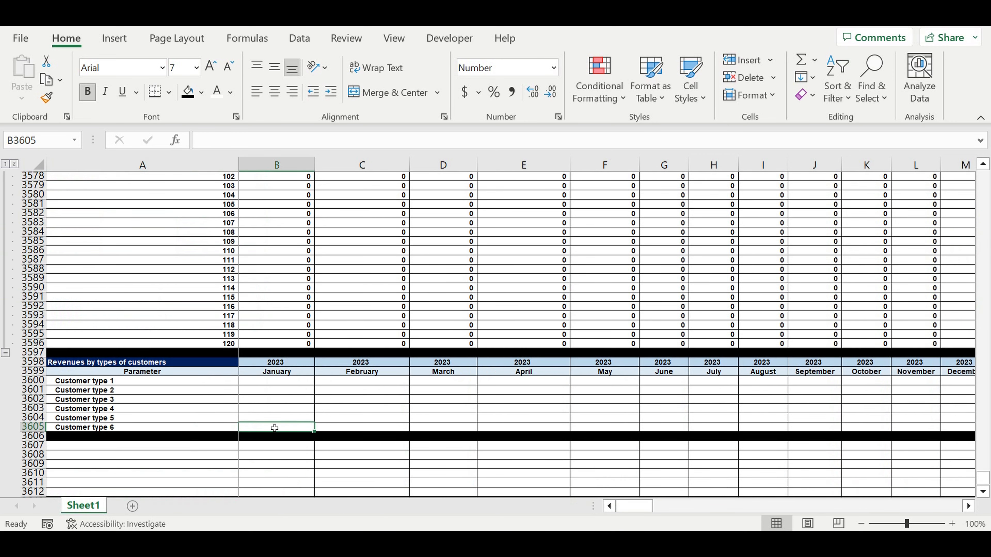
{"action": "left_click", "coordinate": [800, 60]}
{"action": "left_click_drag", "start_coordinate": [289, 343], "coordinate": [288, 217]}
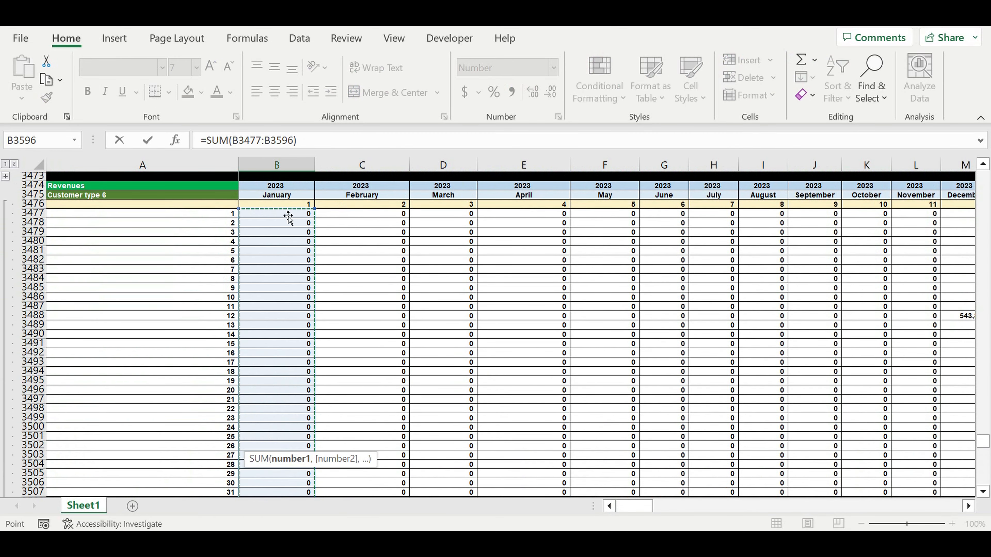
{"action": "key", "text": "Return"}
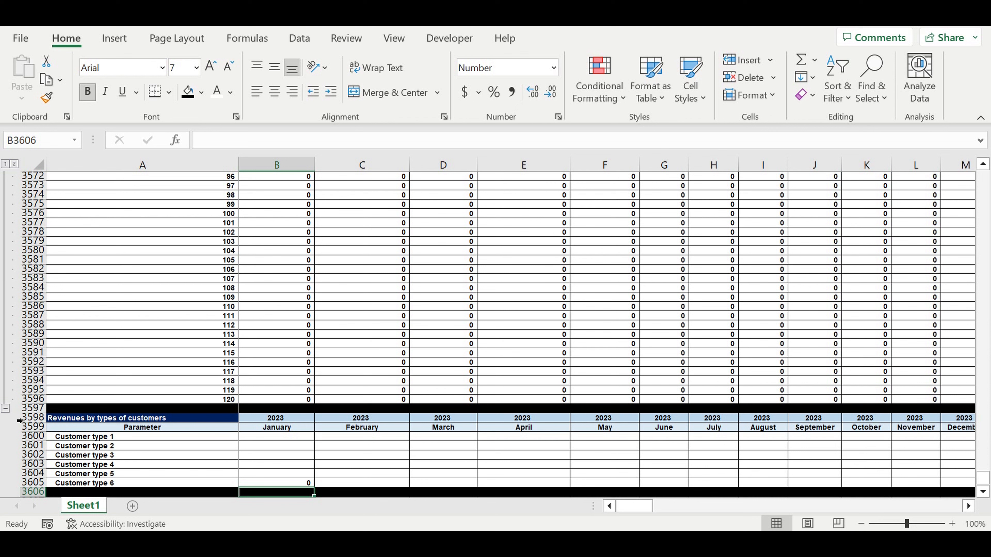
{"action": "left_click", "coordinate": [6, 408]}
Expand the Customer type 5 revenues block, total its January column in B3604 with =SUM(B3353:B3472), and collapse the block
{"action": "scroll", "coordinate": [38, 221], "scroll_direction": "up", "scroll_amount": 3}
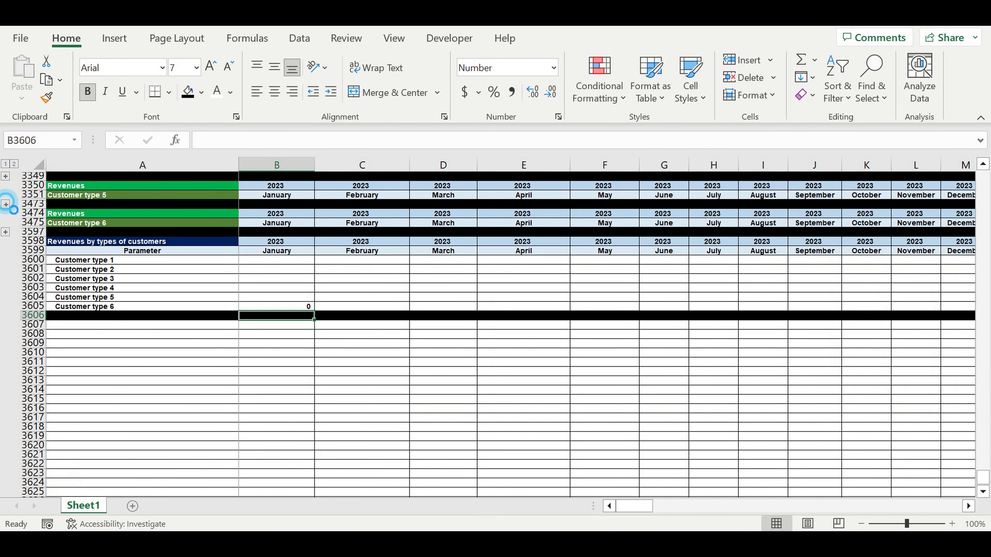
{"action": "left_click", "coordinate": [5, 204]}
{"action": "scroll", "coordinate": [321, 353], "scroll_direction": "down", "scroll_amount": 6}
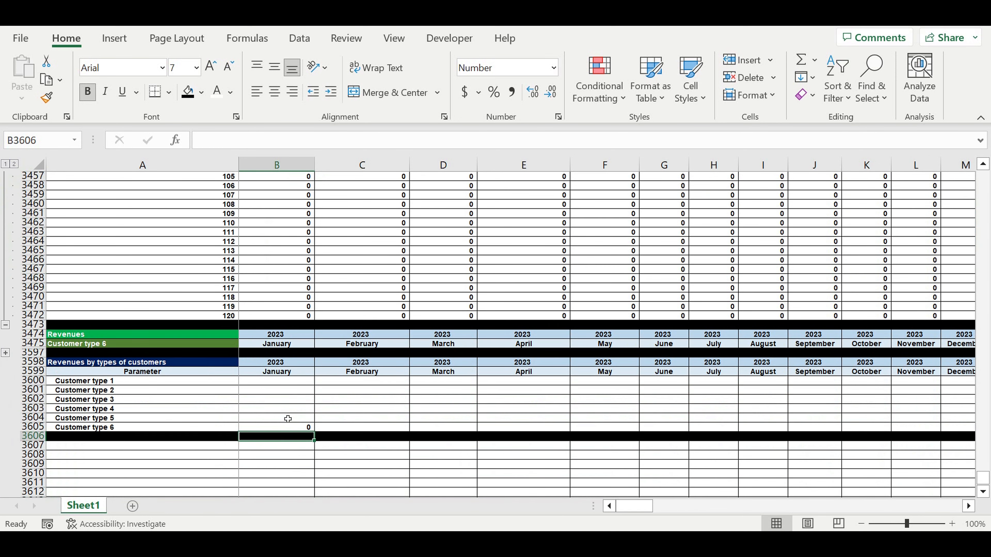
{"action": "left_click", "coordinate": [287, 419]}
{"action": "left_click", "coordinate": [801, 59]}
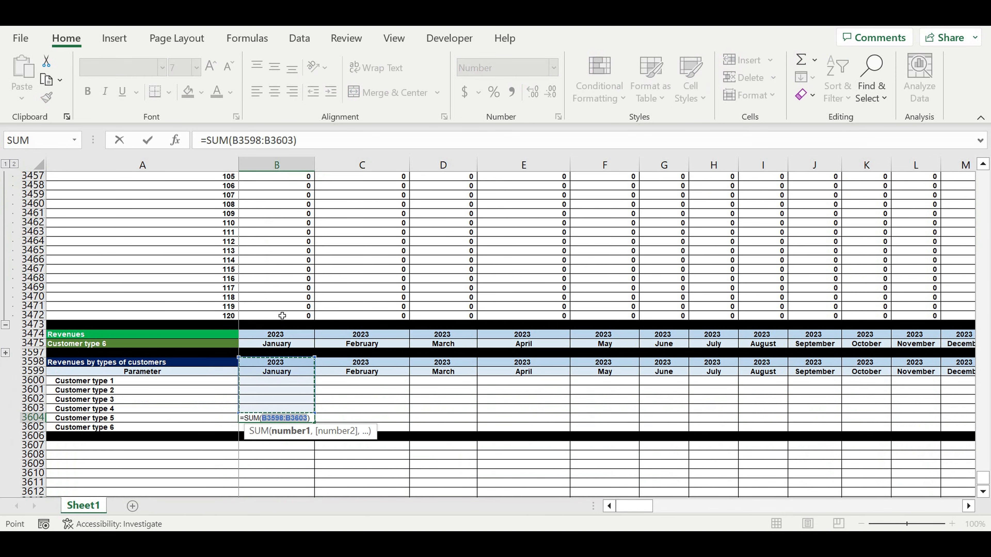
{"action": "left_click_drag", "start_coordinate": [274, 317], "coordinate": [294, 215]}
{"action": "key", "text": "Return"}
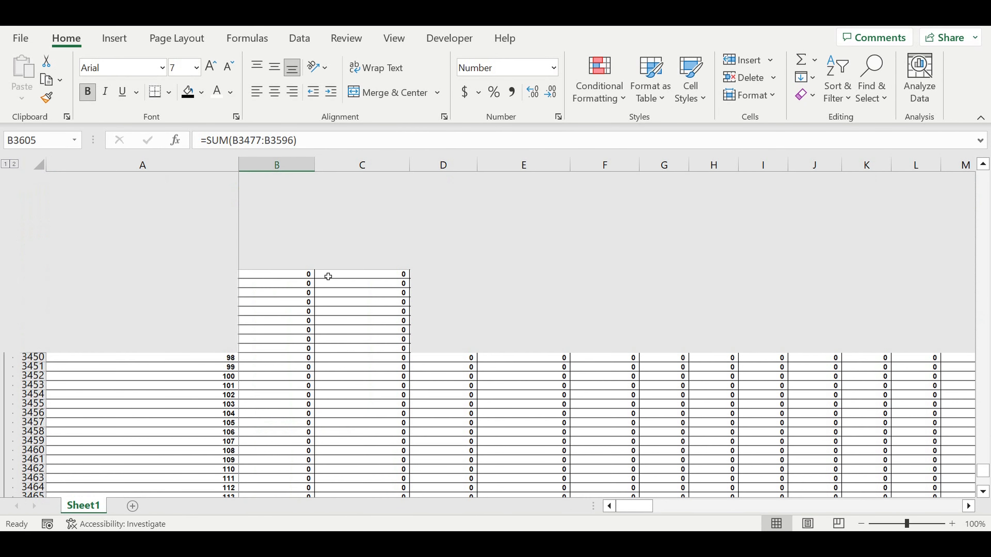
{"action": "scroll", "coordinate": [204, 326], "scroll_direction": "down", "scroll_amount": 1}
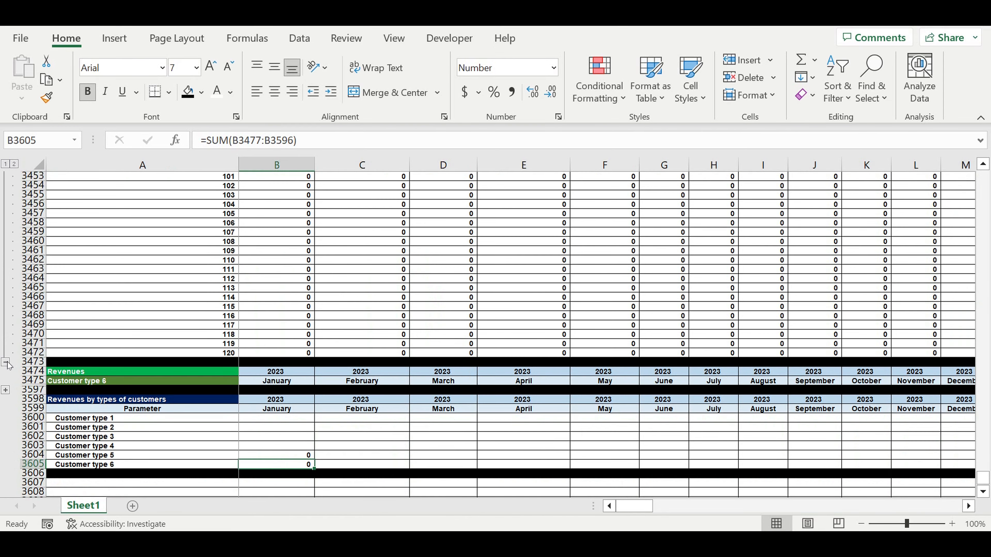
{"action": "left_click", "coordinate": [6, 363]}
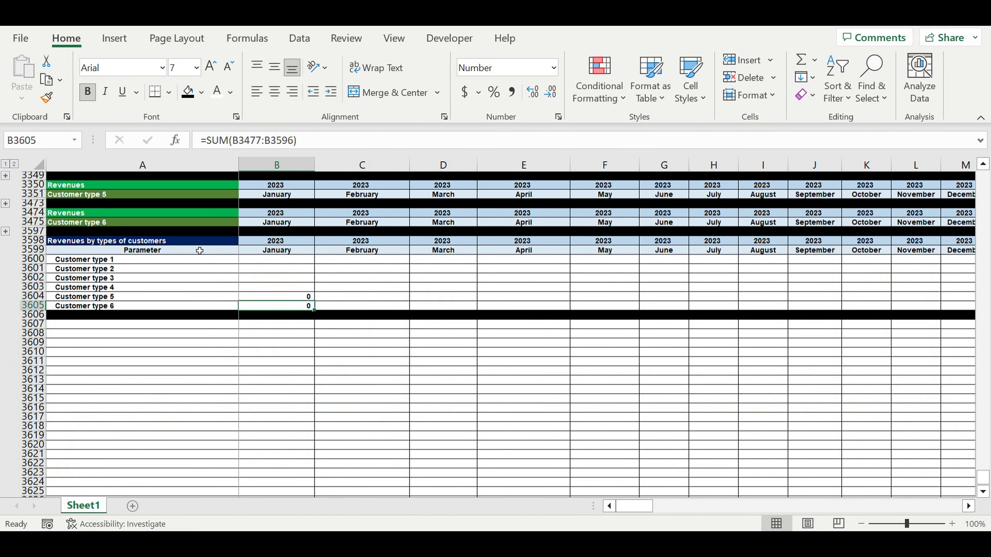
Expand the Customer type 4 revenues block, total its January column in B3603 with =SUM(B3229:B3348), and collapse the block
{"action": "scroll", "coordinate": [203, 251], "scroll_direction": "up", "scroll_amount": 2}
{"action": "left_click", "coordinate": [5, 204]}
{"action": "scroll", "coordinate": [7, 207], "scroll_direction": "down", "scroll_amount": 10}
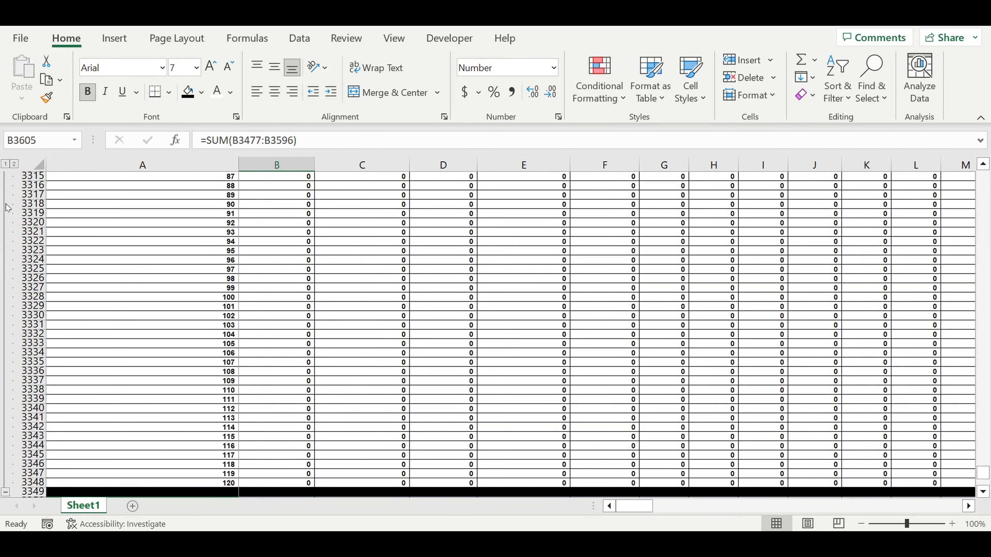
{"action": "scroll", "coordinate": [220, 296], "scroll_direction": "down", "scroll_amount": 3}
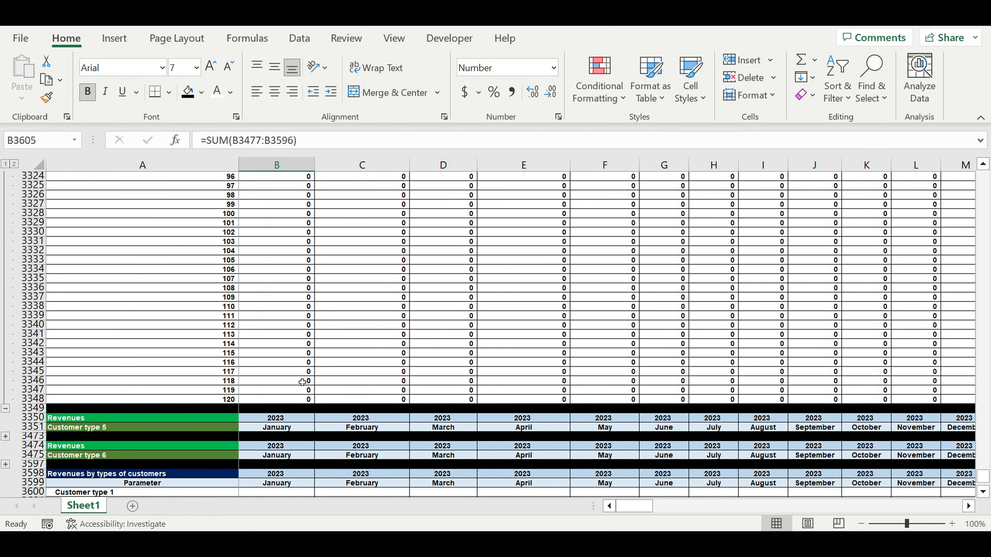
{"action": "scroll", "coordinate": [302, 382], "scroll_direction": "down", "scroll_amount": 2}
{"action": "left_click", "coordinate": [296, 464]}
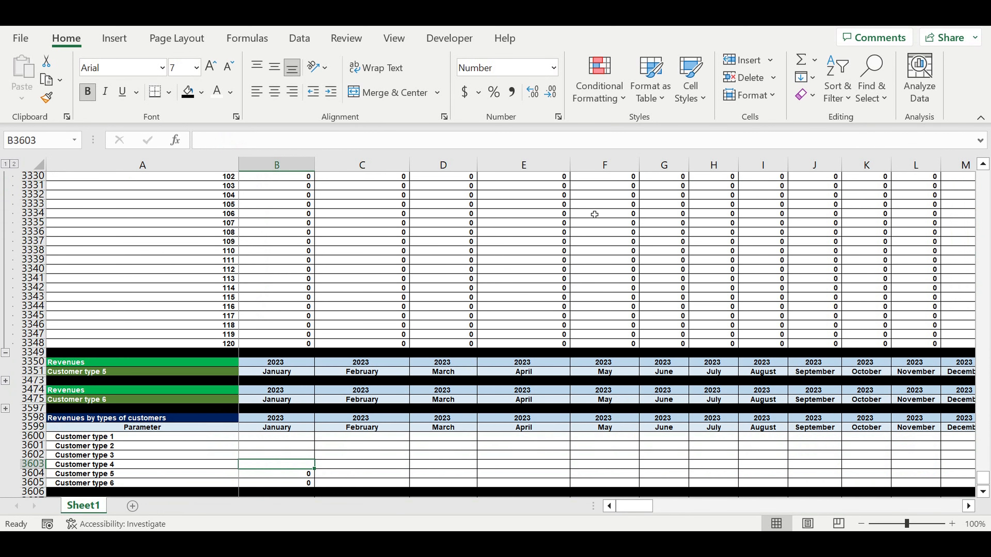
{"action": "left_click", "coordinate": [801, 60]}
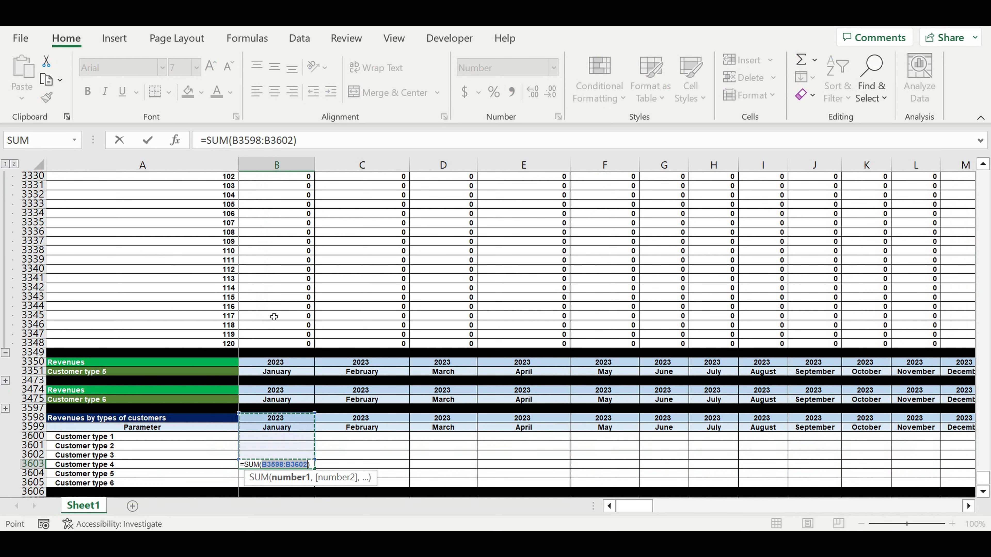
{"action": "left_click_drag", "start_coordinate": [273, 344], "coordinate": [290, 215]}
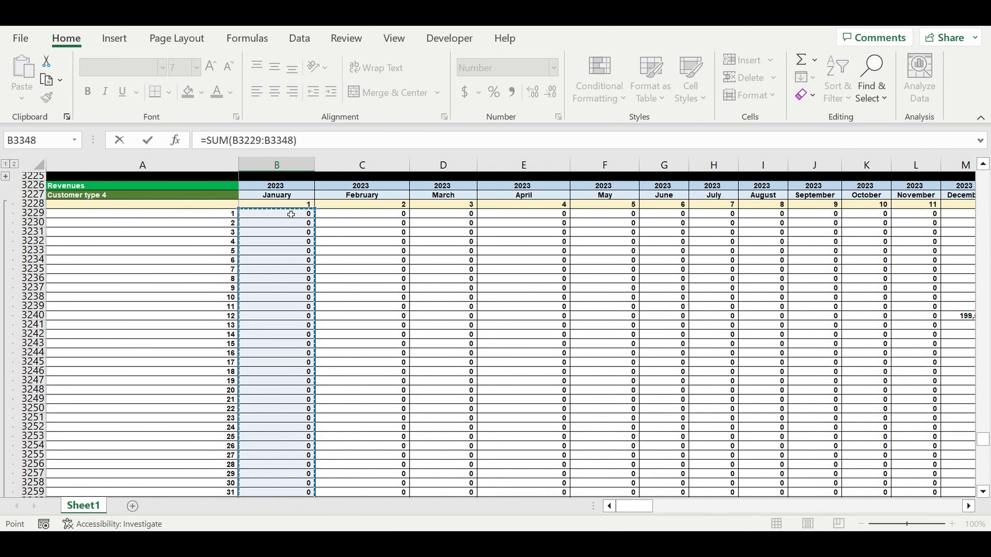
{"action": "key", "text": "Return"}
{"action": "left_click", "coordinate": [5, 371]}
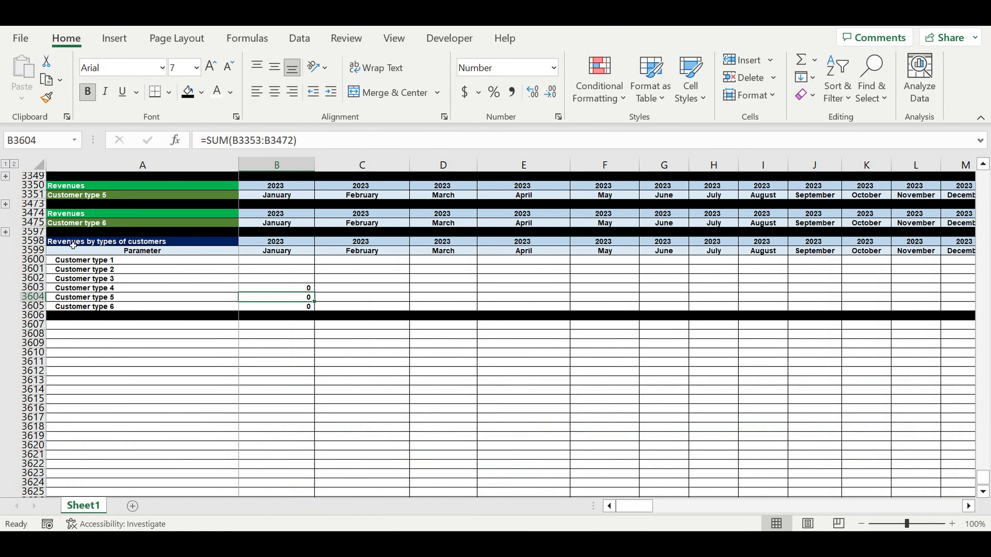
Expand the Customer type 3 revenues block, total its January column in B3602 with =SUM(B3105:B3224), and collapse the block
{"action": "scroll", "coordinate": [76, 244], "scroll_direction": "up", "scroll_amount": 2}
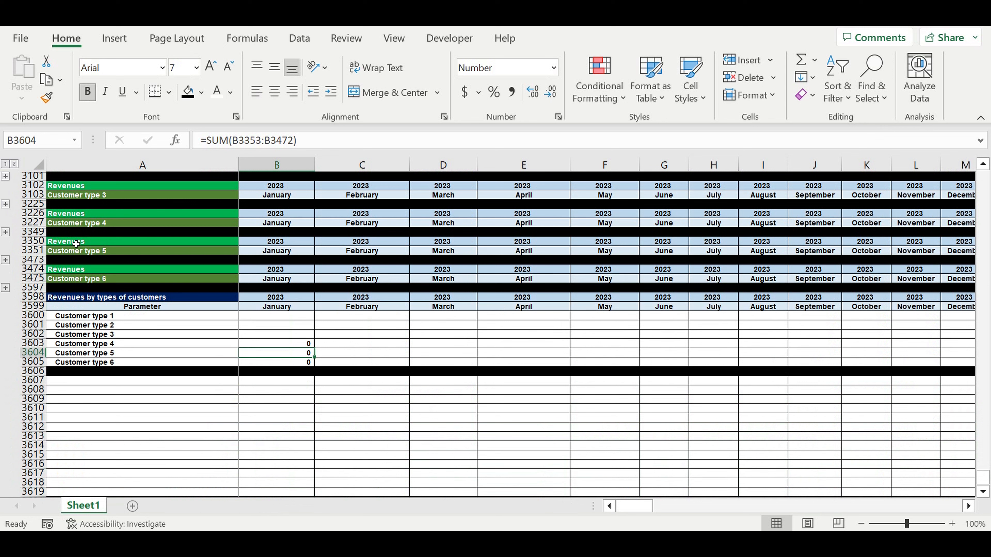
{"action": "left_click", "coordinate": [6, 205]}
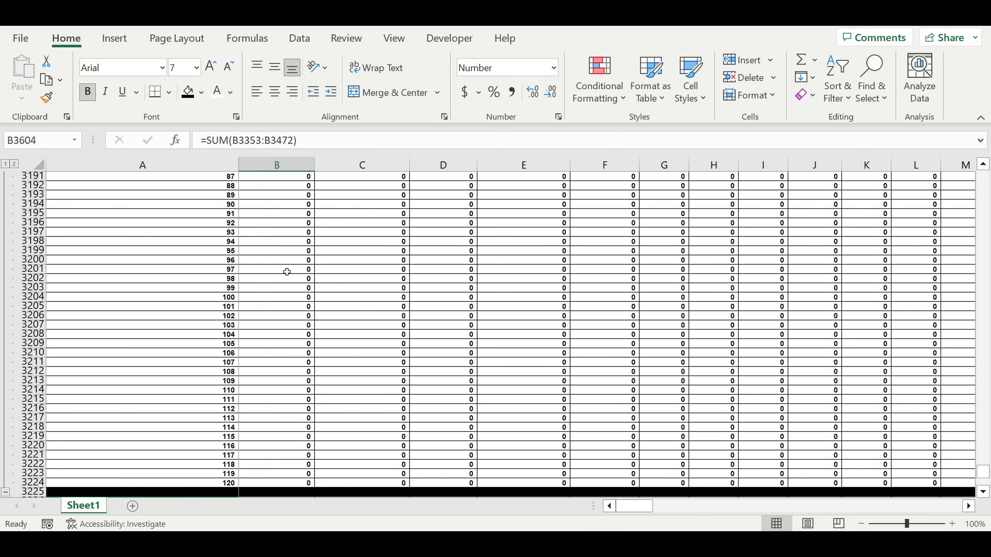
{"action": "scroll", "coordinate": [301, 305], "scroll_direction": "down", "scroll_amount": 7}
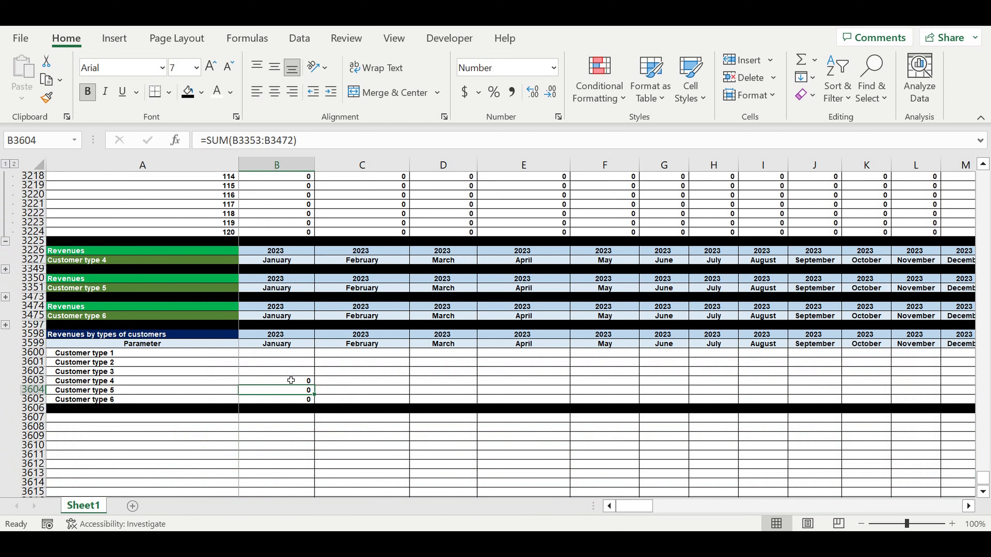
{"action": "left_click", "coordinate": [293, 372]}
{"action": "left_click", "coordinate": [801, 60]}
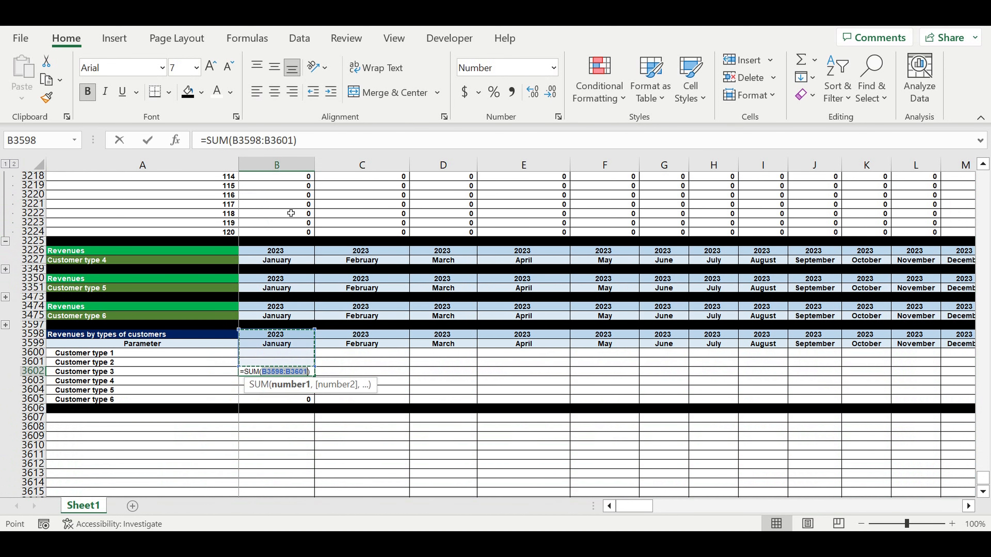
{"action": "left_click_drag", "start_coordinate": [262, 234], "coordinate": [275, 213]}
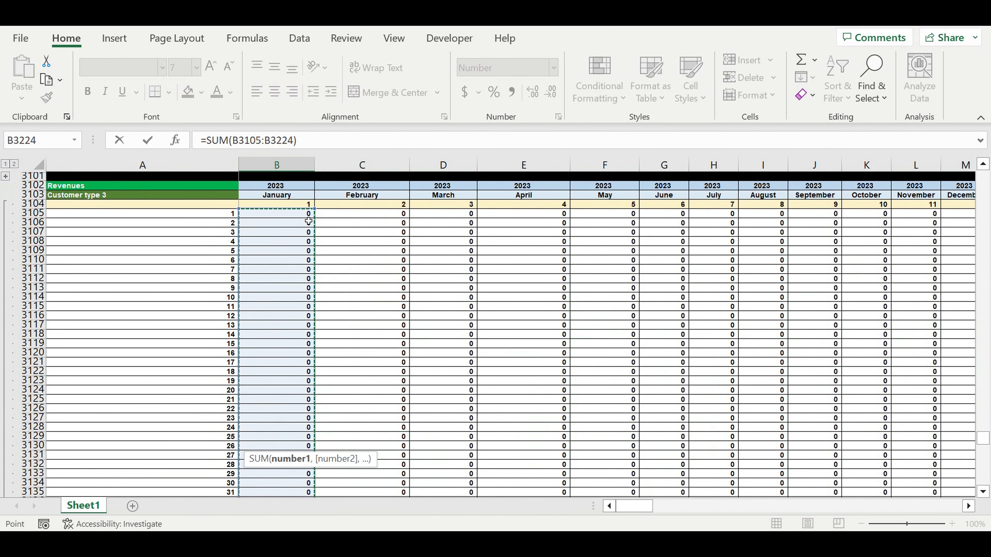
{"action": "key", "text": "Return"}
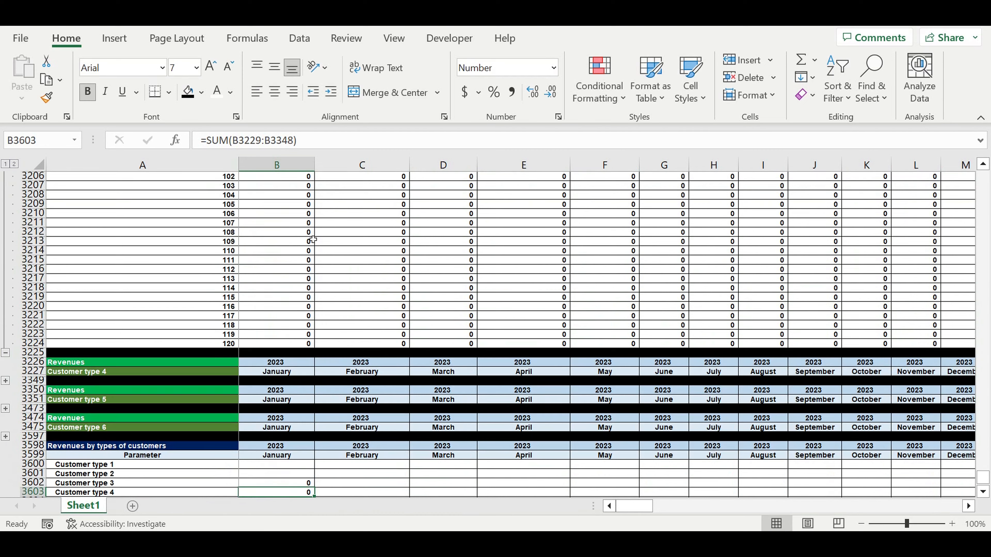
{"action": "scroll", "coordinate": [323, 321], "scroll_direction": "down", "scroll_amount": 3}
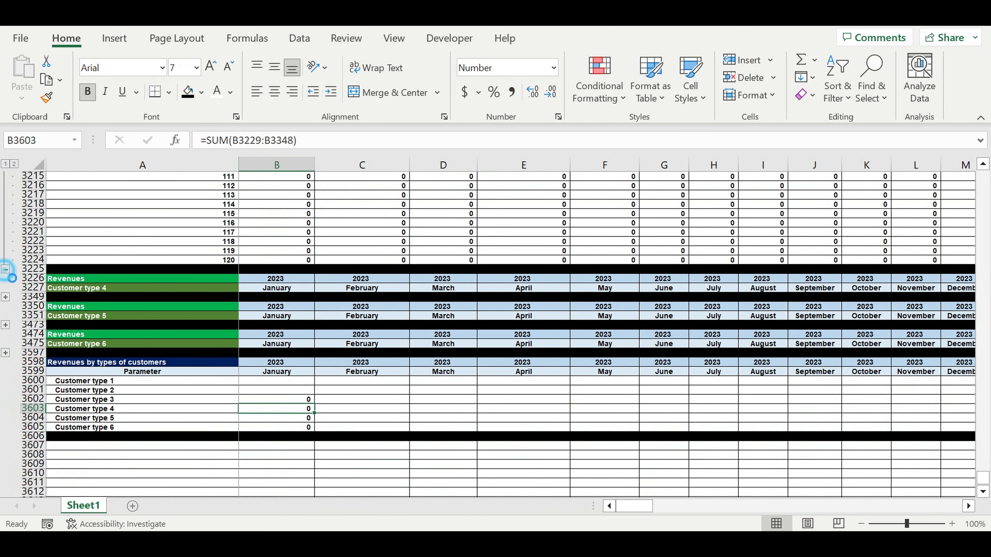
{"action": "left_click", "coordinate": [6, 269]}
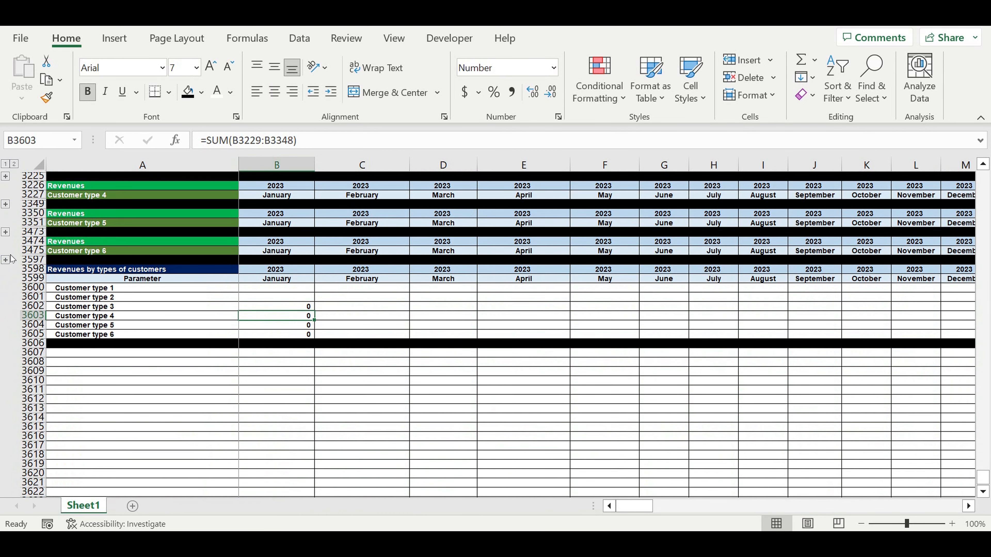
Expand the Customer type 2 revenues block, total its January column in B3601 with =SUM(B2981:B3100), and collapse the block
{"action": "left_click", "coordinate": [276, 298]}
{"action": "scroll", "coordinate": [77, 249], "scroll_direction": "up", "scroll_amount": 3}
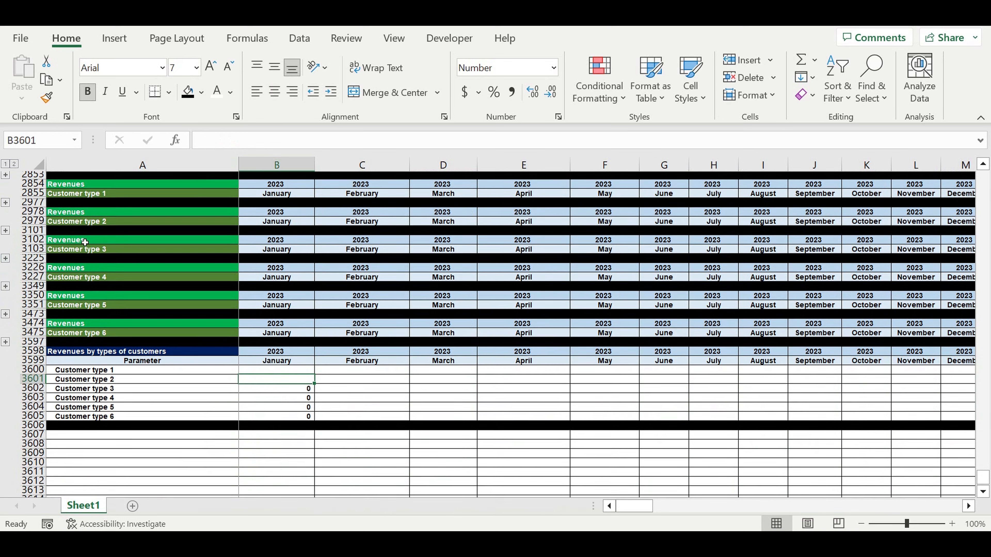
{"action": "left_click", "coordinate": [5, 232]}
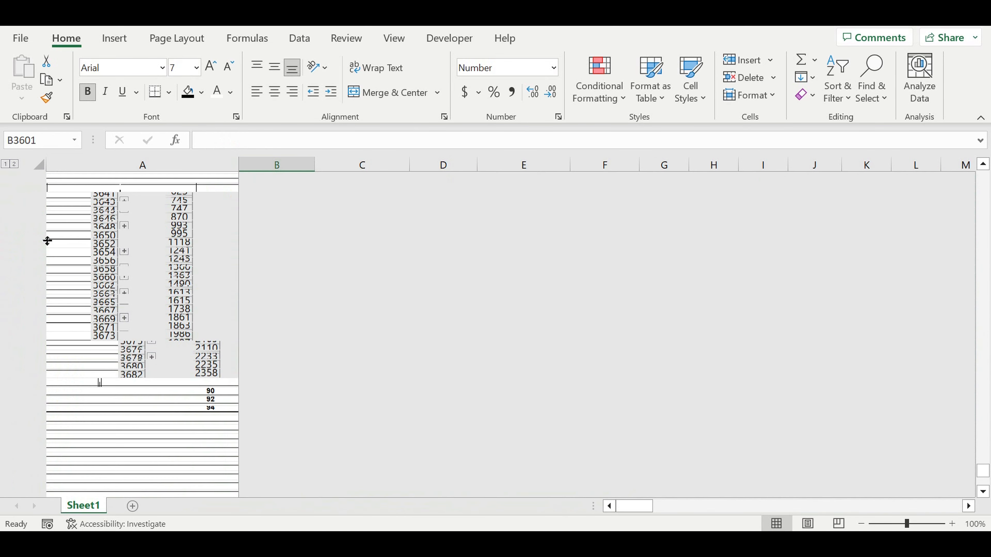
{"action": "scroll", "coordinate": [206, 300], "scroll_direction": "down", "scroll_amount": 7}
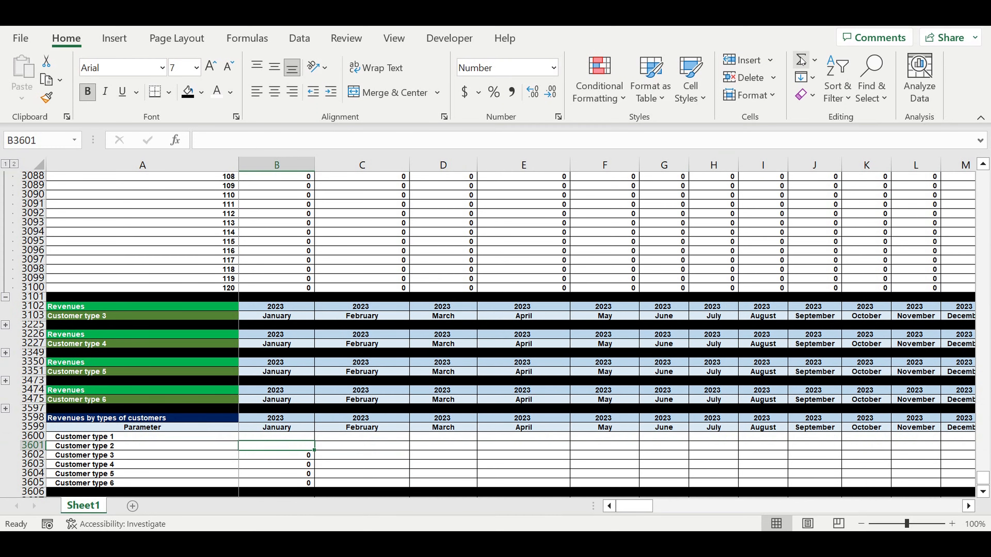
{"action": "left_click", "coordinate": [801, 61]}
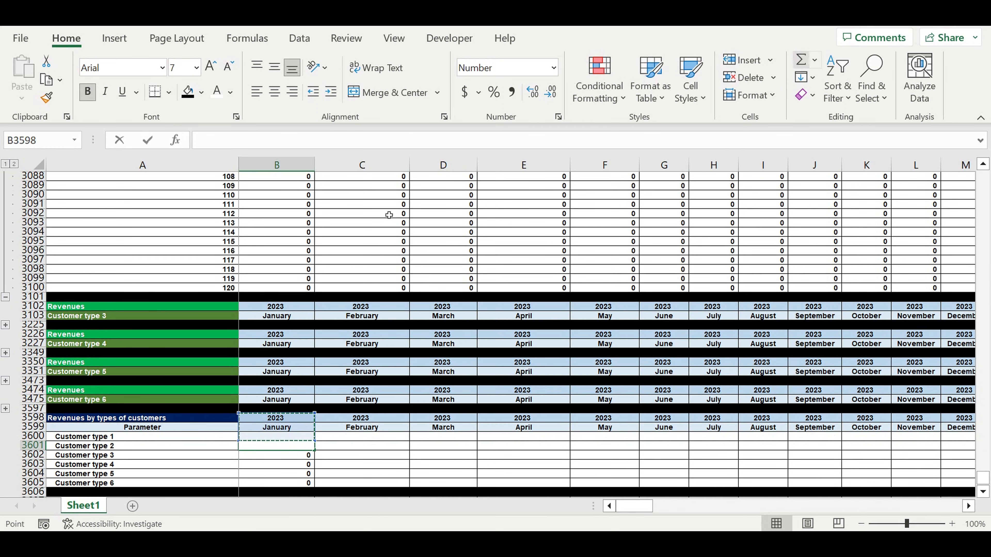
{"action": "left_click_drag", "start_coordinate": [276, 291], "coordinate": [256, 214]}
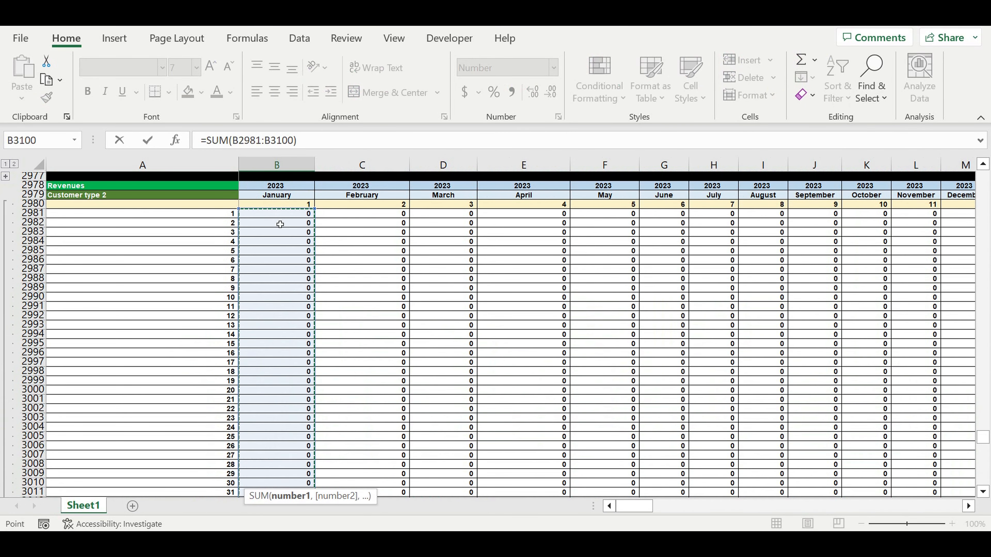
{"action": "key", "text": "Return"}
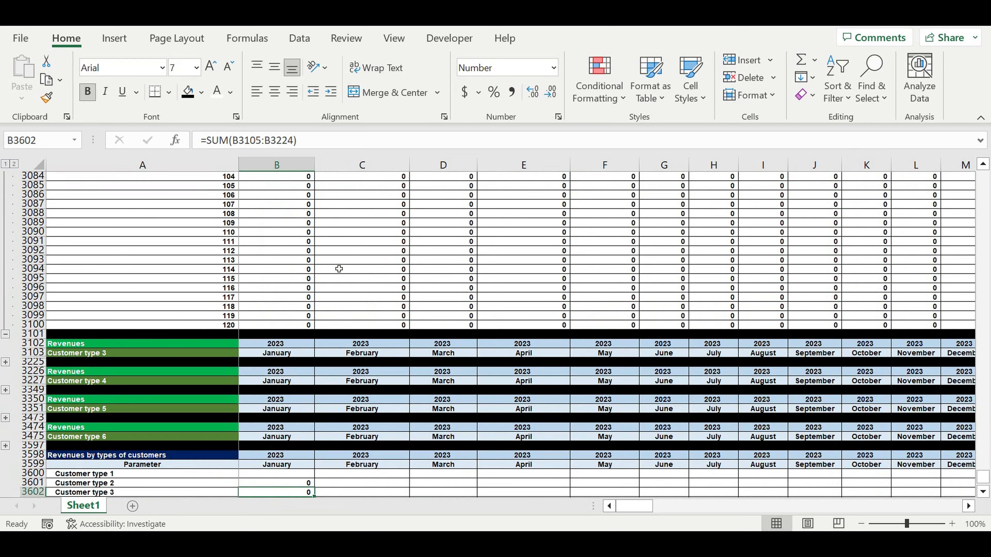
{"action": "scroll", "coordinate": [273, 295], "scroll_direction": "down", "scroll_amount": 2}
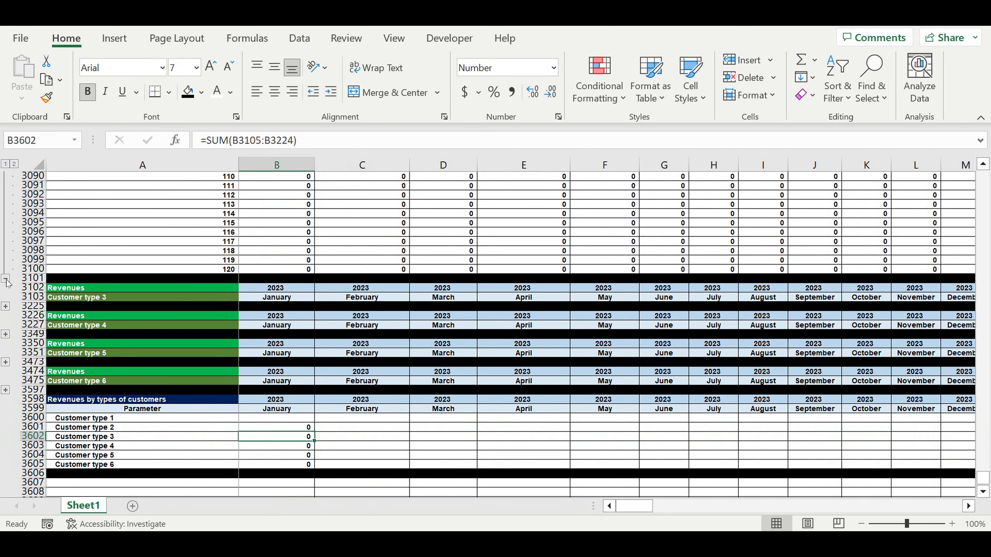
{"action": "left_click", "coordinate": [5, 278]}
Expand the Customer type 1 revenues block, total its January column in B3600 with =SUM(B2857:B2976), and collapse the block
{"action": "scroll", "coordinate": [148, 259], "scroll_direction": "up", "scroll_amount": 5}
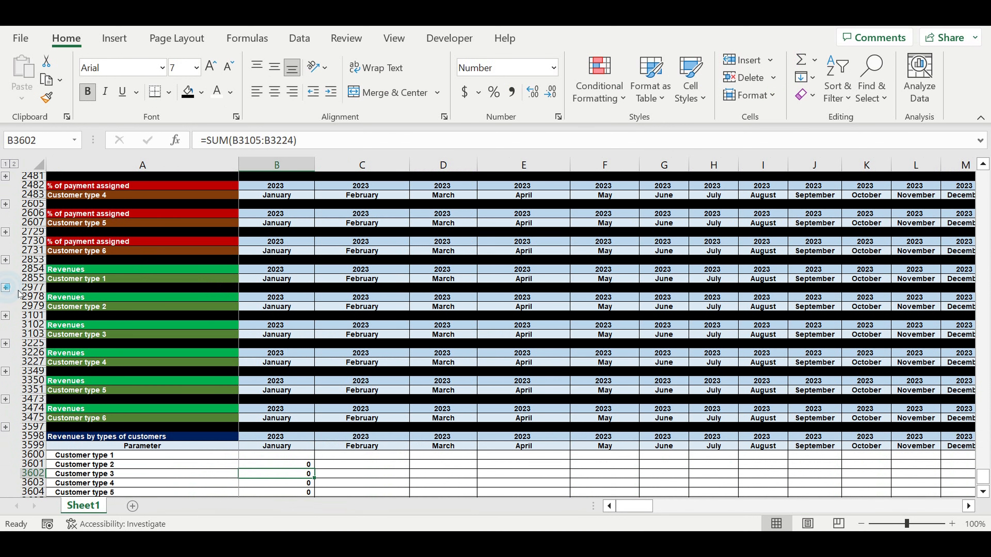
{"action": "left_click", "coordinate": [6, 288]}
{"action": "scroll", "coordinate": [308, 322], "scroll_direction": "down", "scroll_amount": 12}
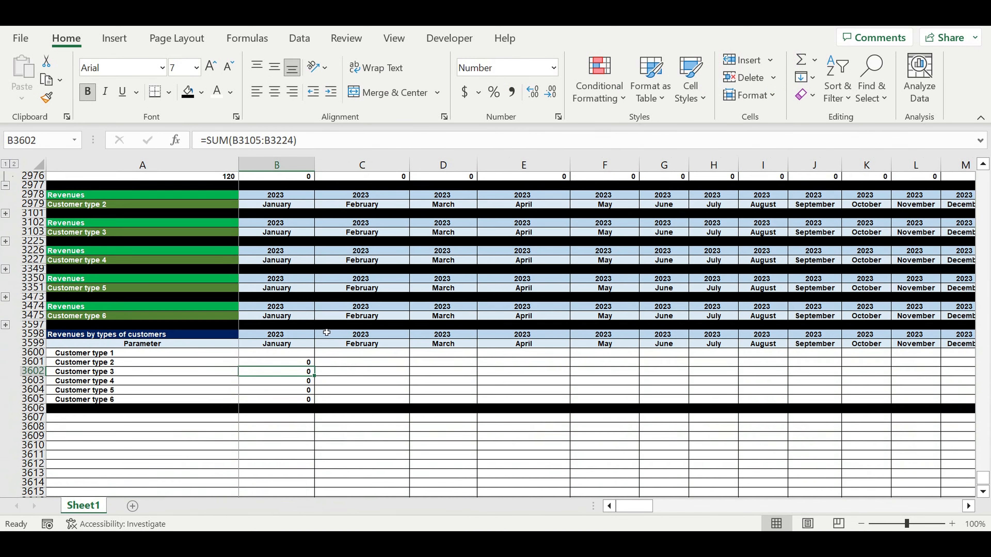
{"action": "left_click", "coordinate": [293, 327]}
{"action": "left_click", "coordinate": [804, 58]}
{"action": "scroll", "coordinate": [293, 261], "scroll_direction": "up", "scroll_amount": 5}
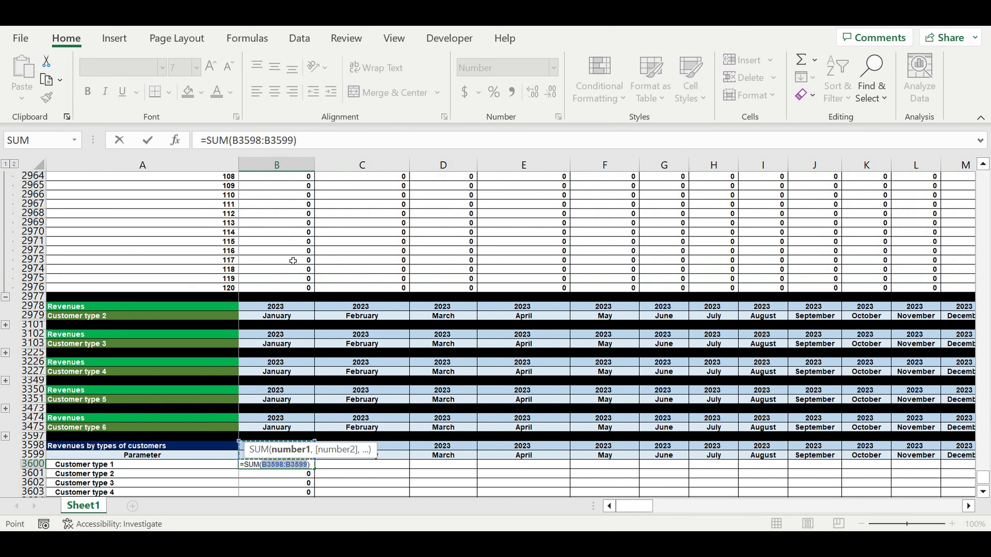
{"action": "left_click", "coordinate": [277, 288]}
{"action": "left_click_drag", "start_coordinate": [277, 293], "coordinate": [283, 207]}
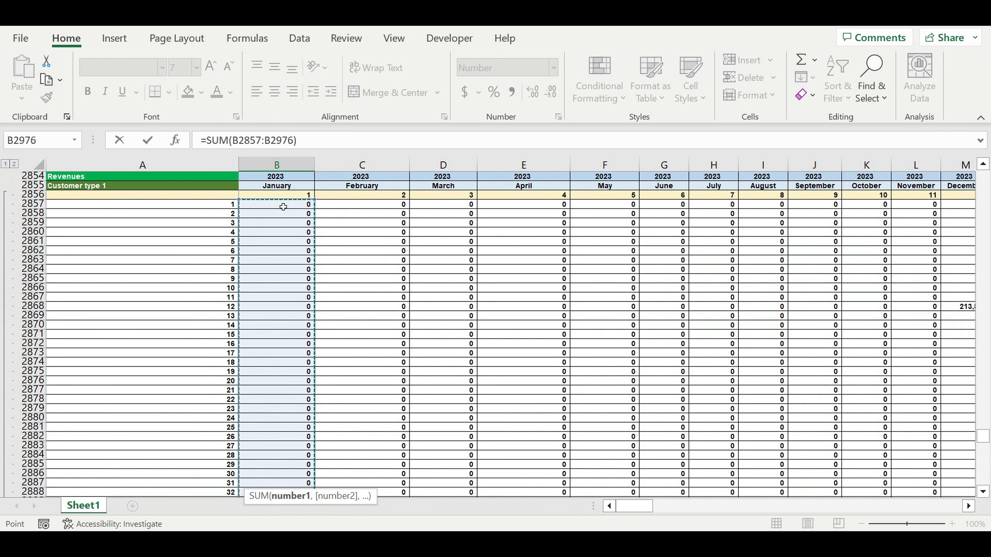
{"action": "key", "text": "Return"}
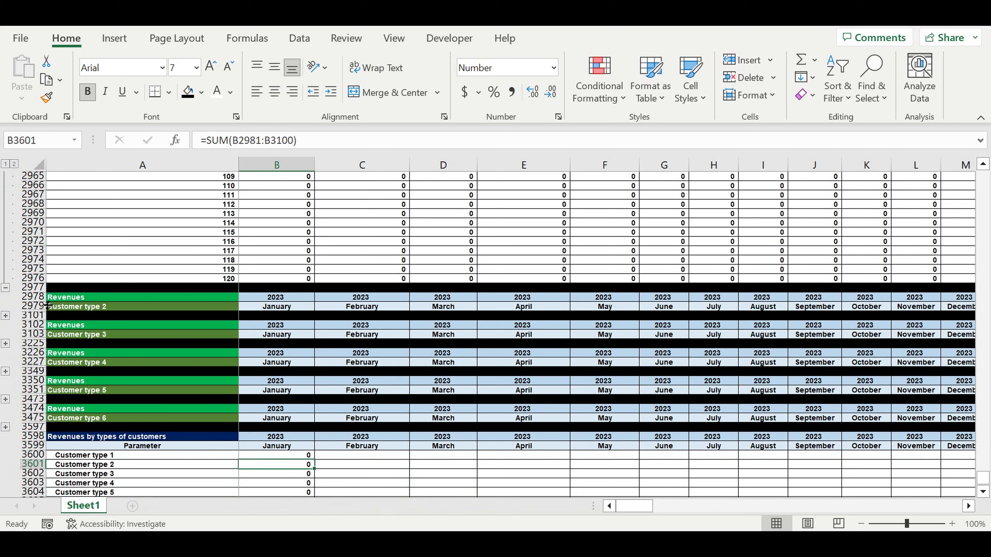
{"action": "left_click", "coordinate": [6, 289]}
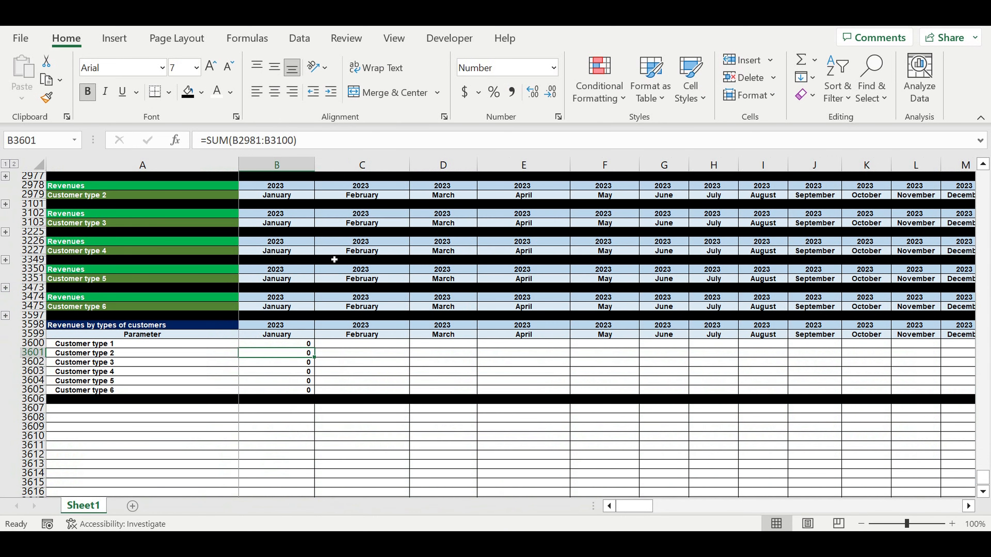
Fill the January 2023 totals in B3600:B3605 across all months through December 2032 in column DQ
{"action": "left_click_drag", "start_coordinate": [292, 344], "coordinate": [872, 363]}
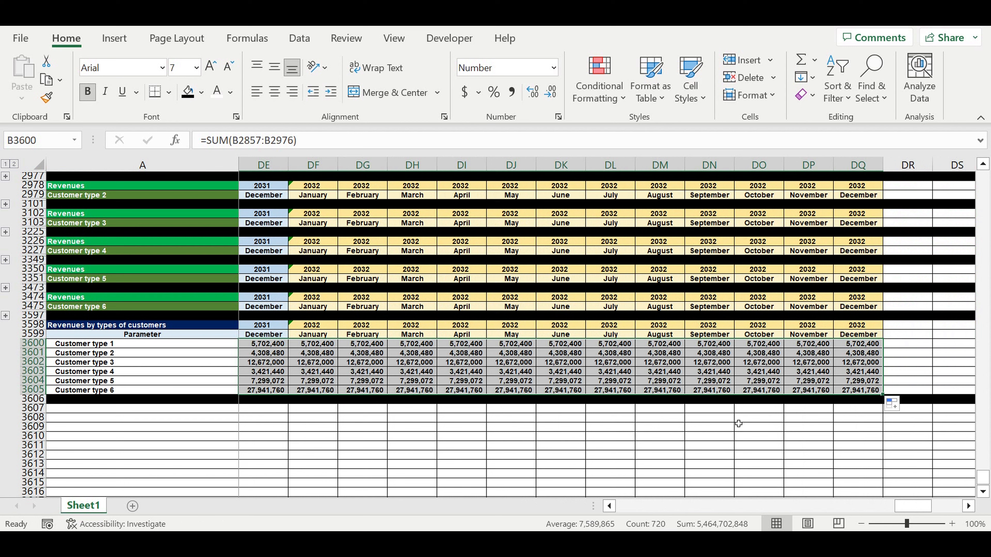
{"action": "left_click", "coordinate": [738, 418]}
{"action": "left_click_drag", "start_coordinate": [905, 507], "coordinate": [624, 531]}
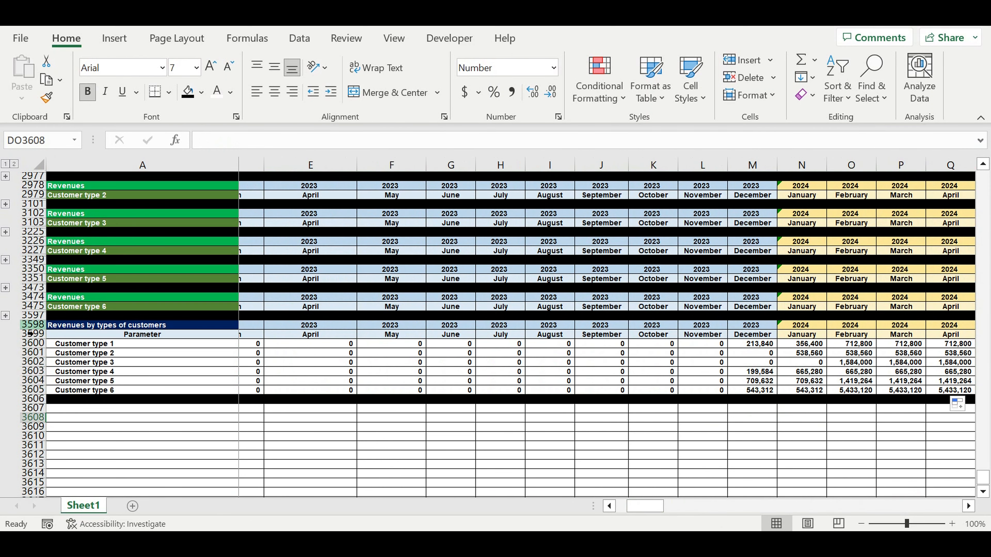
Copy rows 3598 to 3601 of the Revenues by types of customers section and paste them at row 3607
{"action": "left_click_drag", "start_coordinate": [32, 328], "coordinate": [24, 354]}
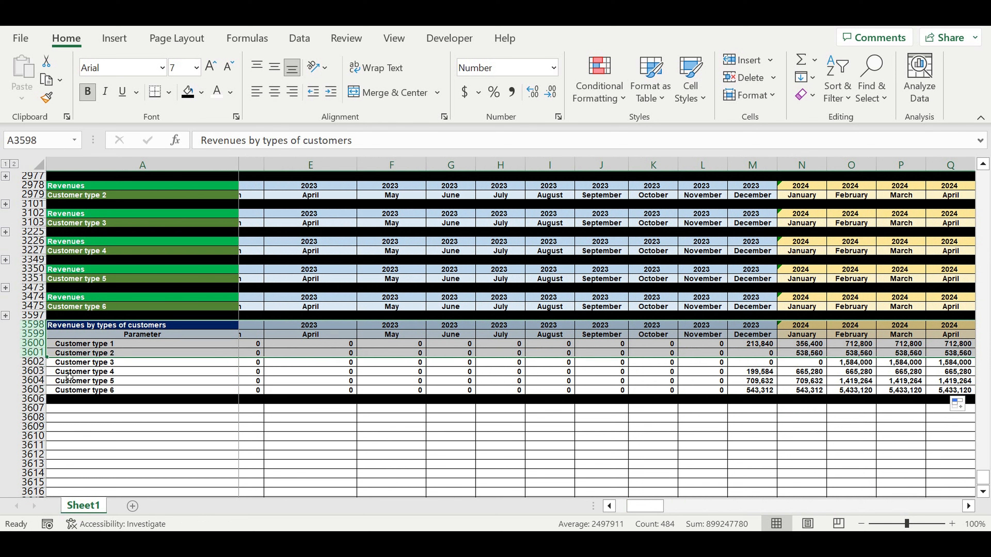
{"action": "key", "text": "ctrl+c"}
{"action": "left_click", "coordinate": [94, 409]}
{"action": "key", "text": "ctrl+v"}
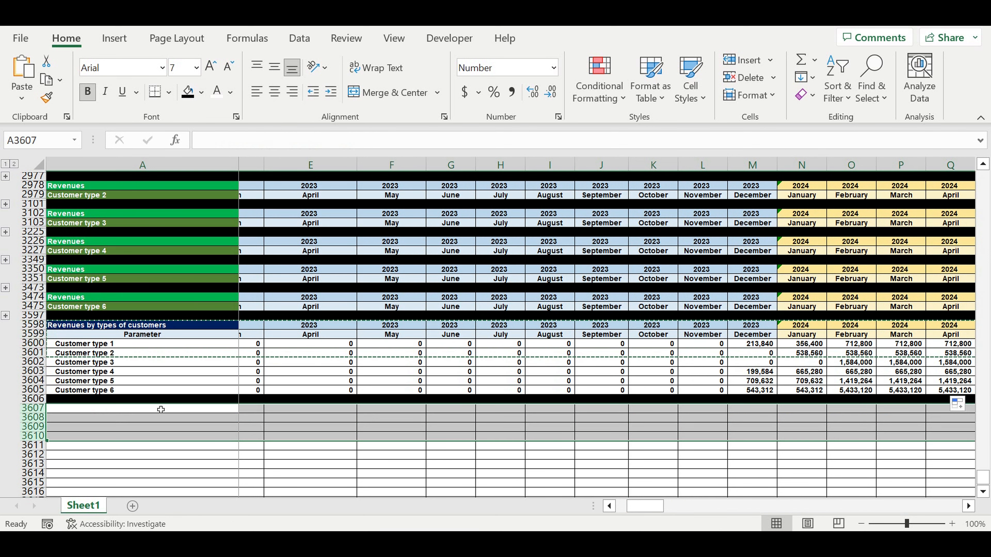
Change the title of the pasted section in A3607 to "Revenues by products"
{"action": "left_click", "coordinate": [105, 411]}
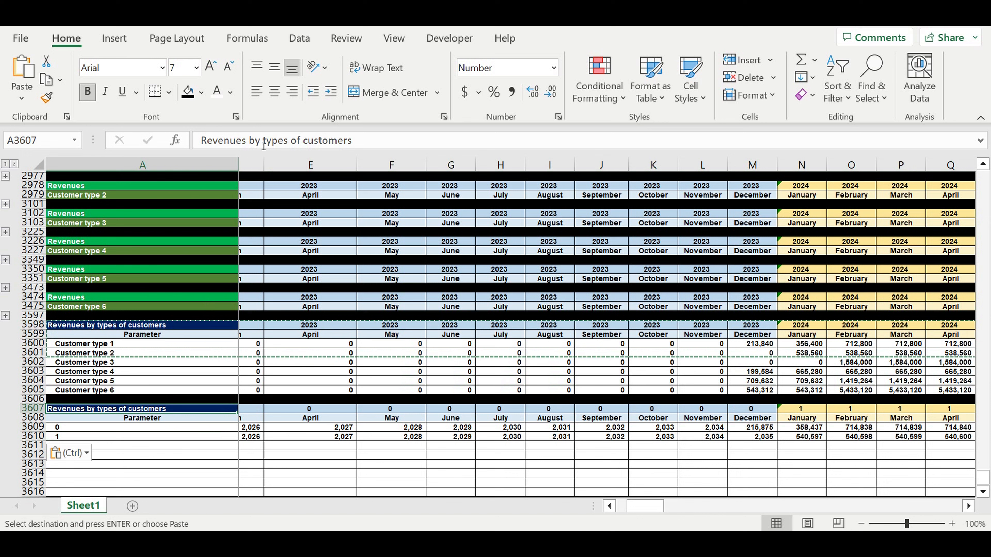
{"action": "left_click_drag", "start_coordinate": [263, 142], "coordinate": [467, 155]}
{"action": "type", "text": "p"}
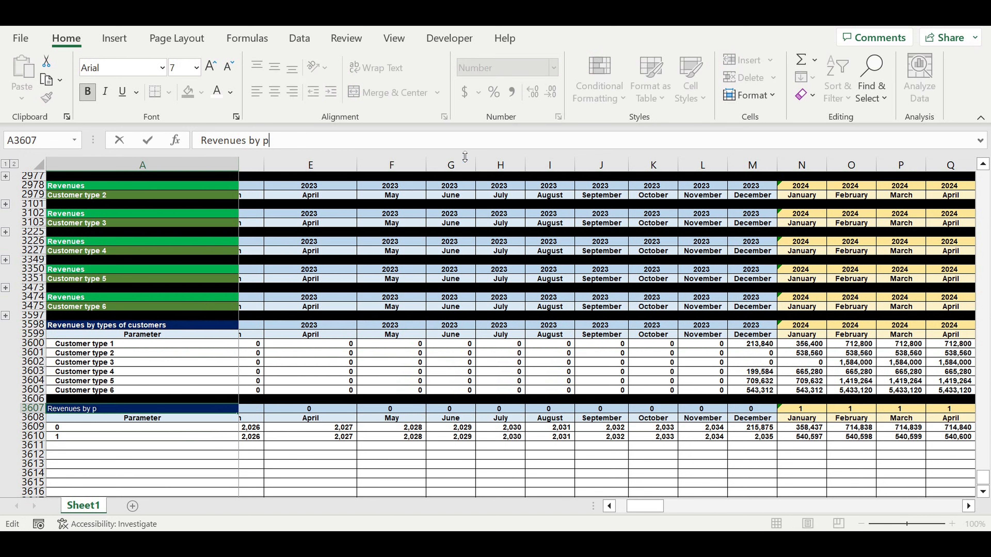
{"action": "type", "text": "roducts"}
{"action": "key", "text": "Return"}
Give the Revenues by products title cell A3607 a yellow fill and black text
{"action": "left_click_drag", "start_coordinate": [646, 510], "coordinate": [635, 508]}
{"action": "left_click", "coordinate": [98, 409]}
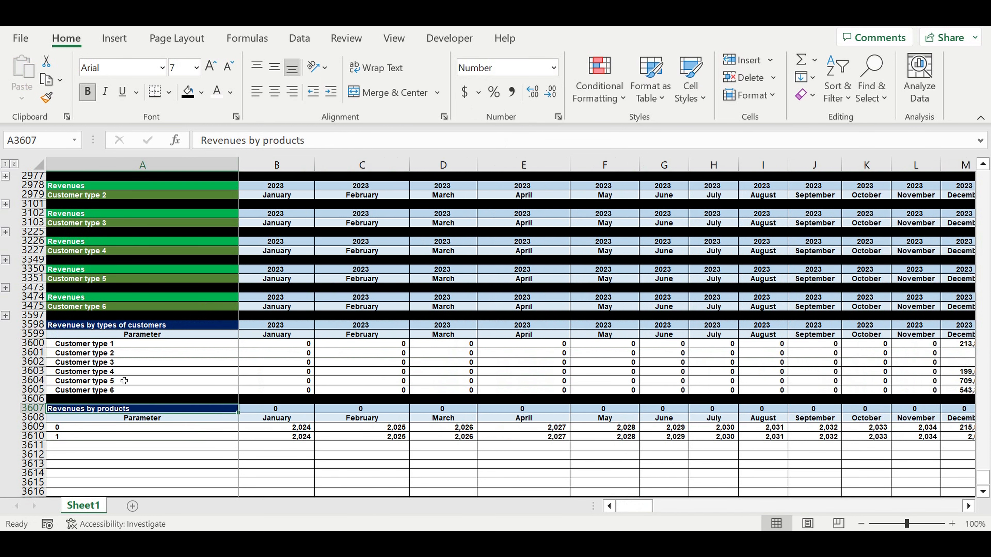
{"action": "left_click", "coordinate": [201, 92]}
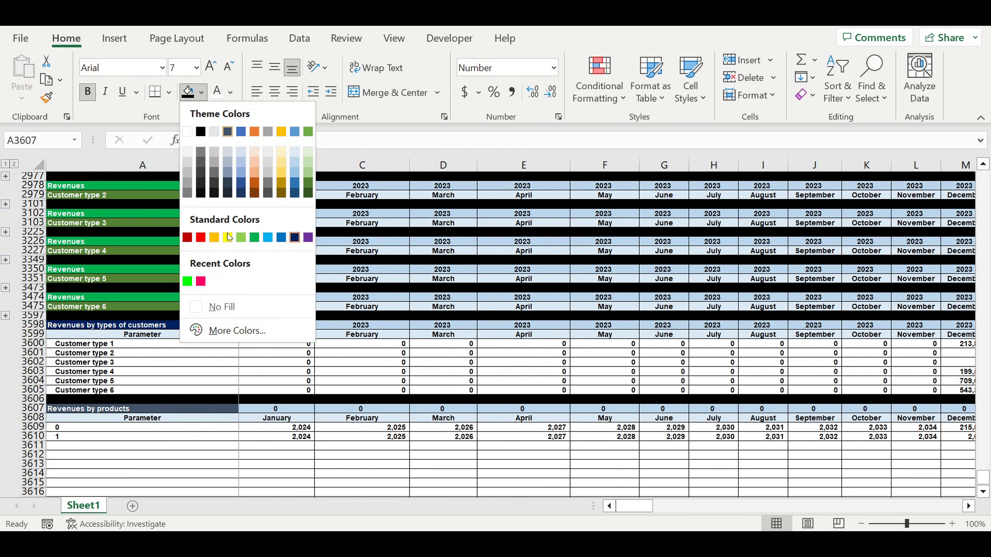
{"action": "left_click", "coordinate": [228, 237]}
{"action": "left_click", "coordinate": [231, 93]}
{"action": "left_click", "coordinate": [225, 110]}
Link the first row label of the Revenues by products section, A3609, to the Product A name with =A16
{"action": "left_click", "coordinate": [142, 427]}
{"action": "type", "text": "="}
{"action": "left_click_drag", "start_coordinate": [983, 477], "coordinate": [983, 178]}
{"action": "left_click", "coordinate": [66, 347]}
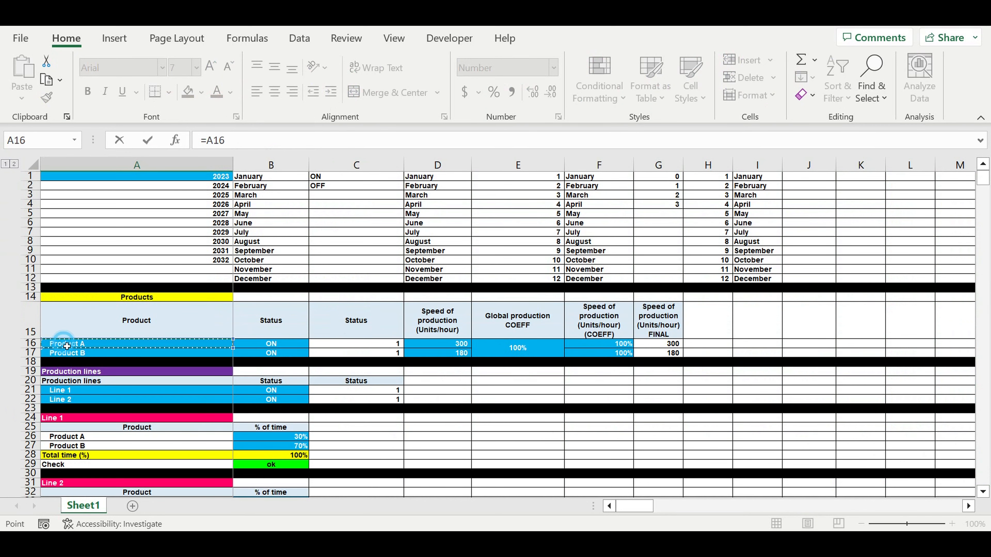
{"action": "key", "text": "Return"}
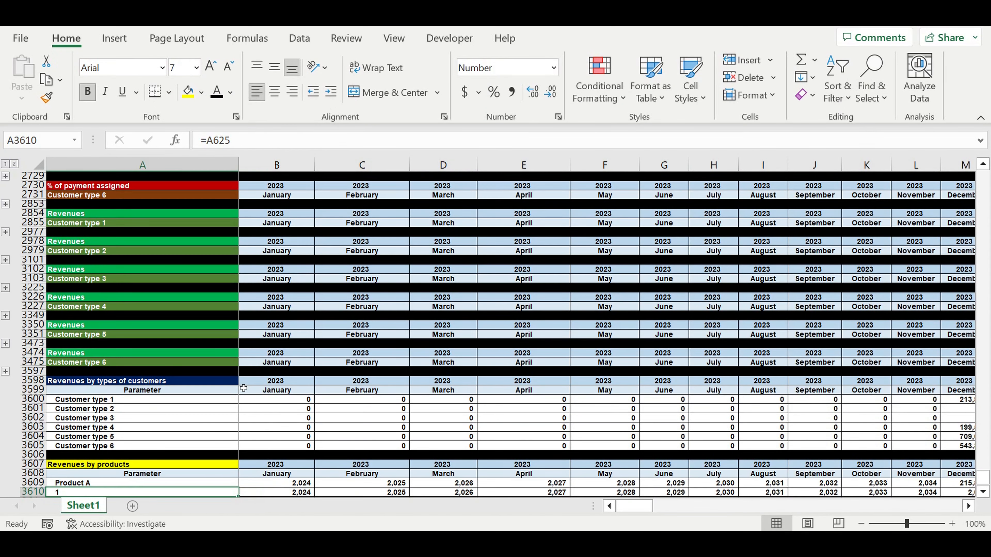
{"action": "scroll", "coordinate": [244, 388], "scroll_direction": "down", "scroll_amount": 3}
{"action": "left_click", "coordinate": [223, 398]}
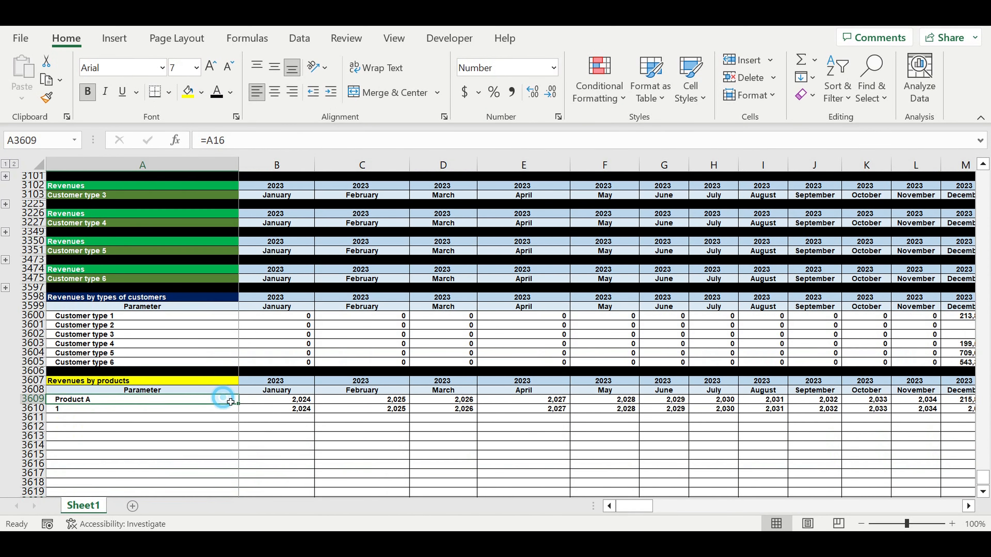
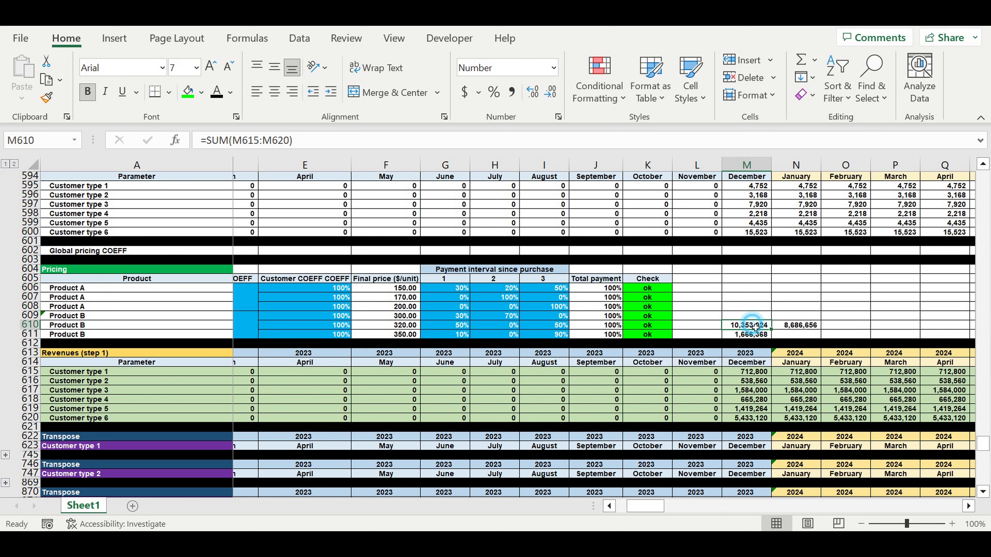
Set payment interval 1 to 100% for every product row in the Pricing table, G606:G611
{"action": "left_click", "coordinate": [796, 297]}
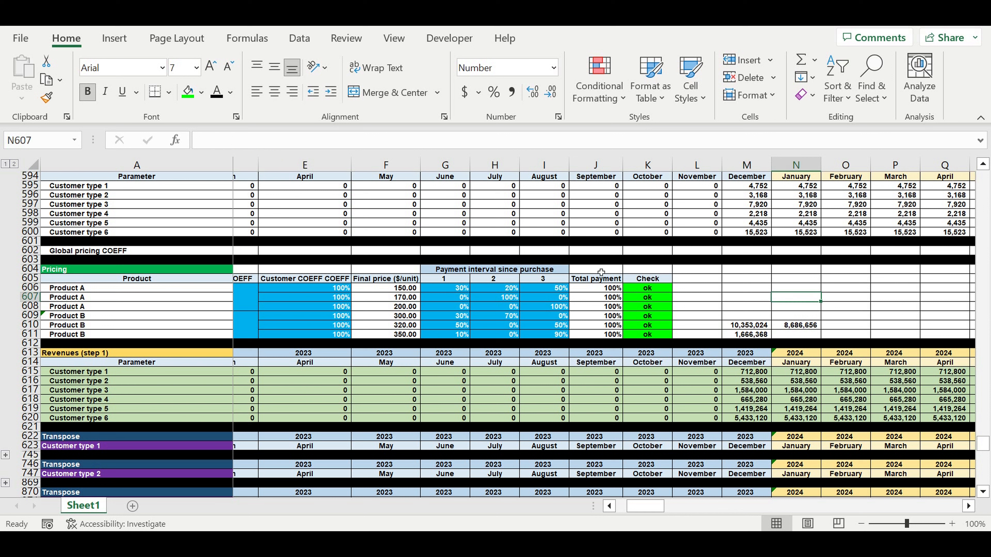
{"action": "left_click", "coordinate": [454, 290]}
{"action": "type", "text": "100"}
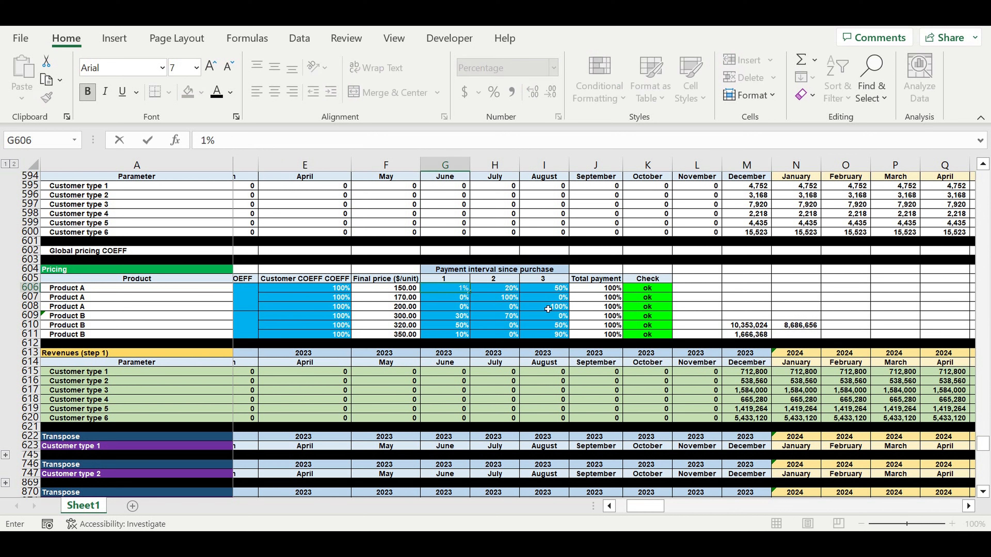
{"action": "key", "text": "Return"}
{"action": "left_click", "coordinate": [445, 287]}
{"action": "left_click_drag", "start_coordinate": [469, 293], "coordinate": [470, 337]}
Set payment intervals 2 and 3 to 0% for every product row in the Pricing table, H606:I611
{"action": "left_click", "coordinate": [509, 290]}
{"action": "type", "text": "0"}
{"action": "left_click", "coordinate": [538, 306]}
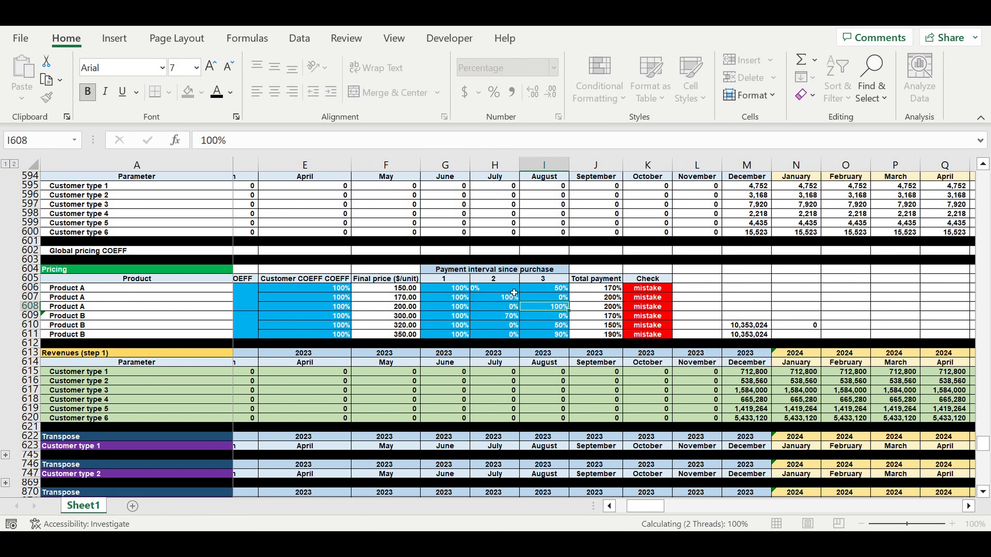
{"action": "left_click", "coordinate": [506, 290]}
{"action": "left_click_drag", "start_coordinate": [517, 298], "coordinate": [570, 297]}
{"action": "double_click", "coordinate": [569, 294]}
{"action": "left_click", "coordinate": [445, 288]}
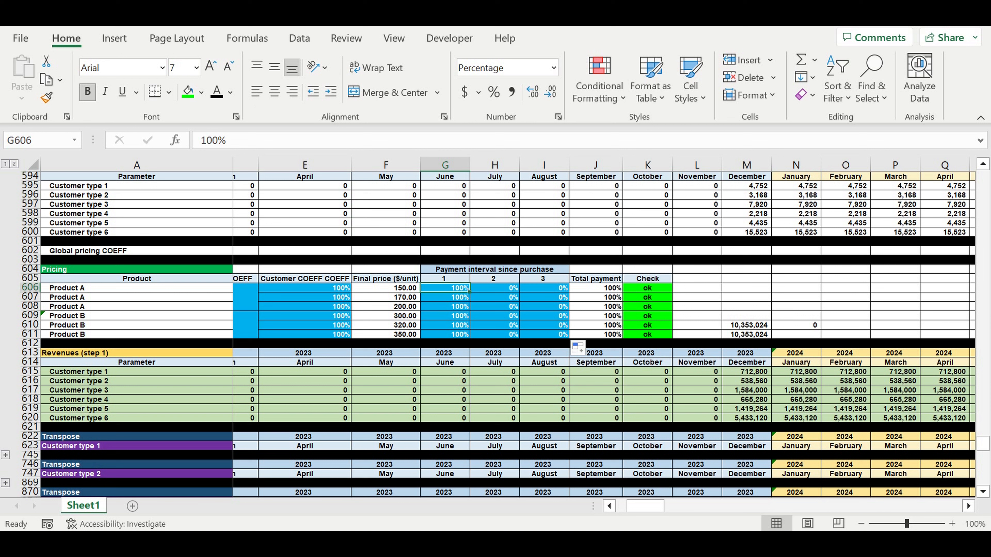
Undo the test changes to the payment interval percentages in the Pricing table
{"action": "key", "text": "ctrl+z"}
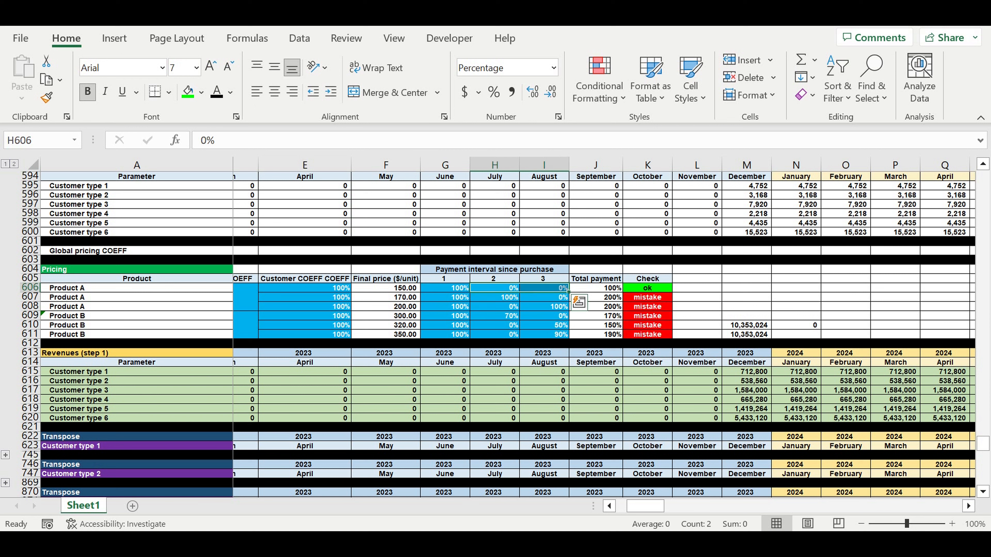
{"action": "key", "text": "ctrl+z"}
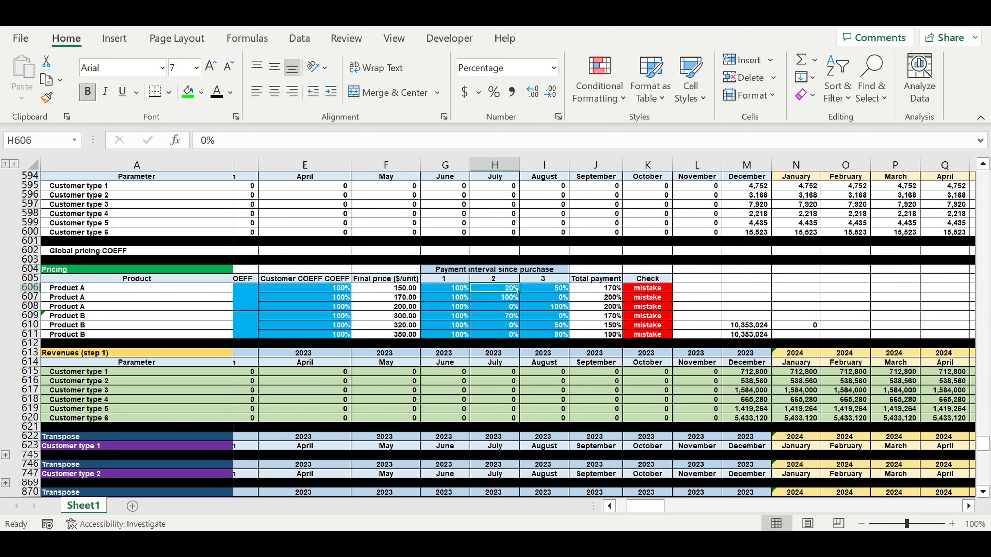
{"action": "key", "text": "ctrl+z"}
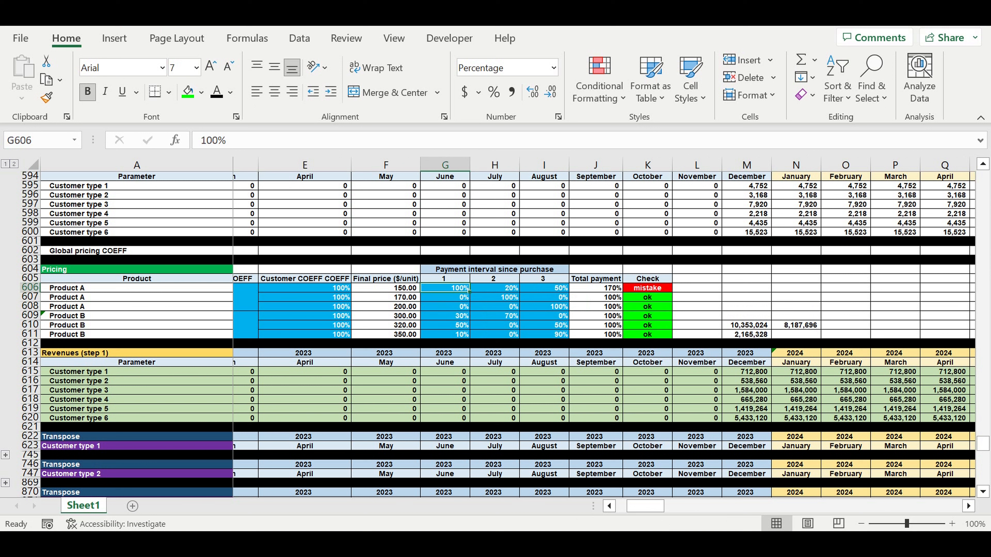
{"action": "key", "text": "ctrl+z"}
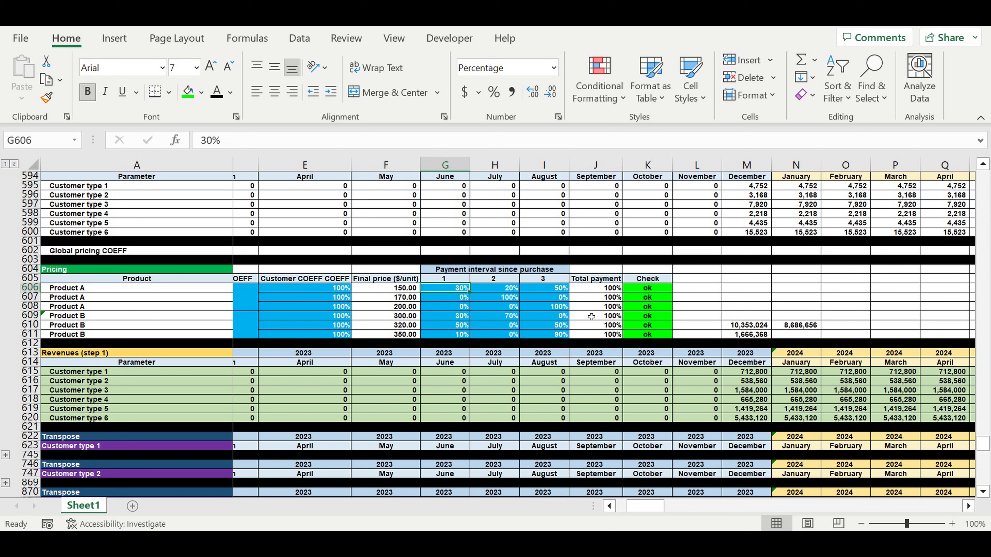
Inspect the product revenue check formulas in M611 and N610 beside the Pricing table
{"action": "left_click", "coordinate": [754, 335]}
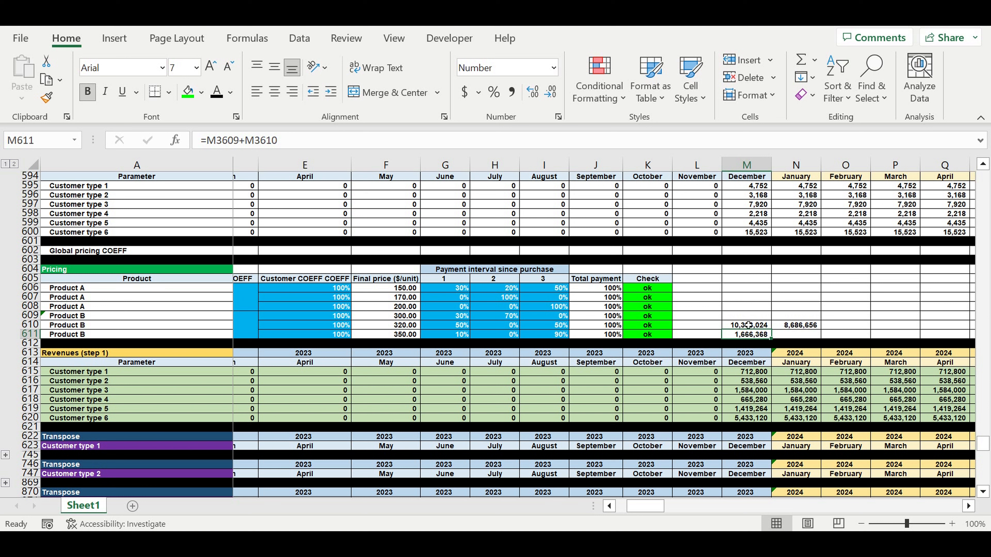
{"action": "left_click", "coordinate": [805, 327]}
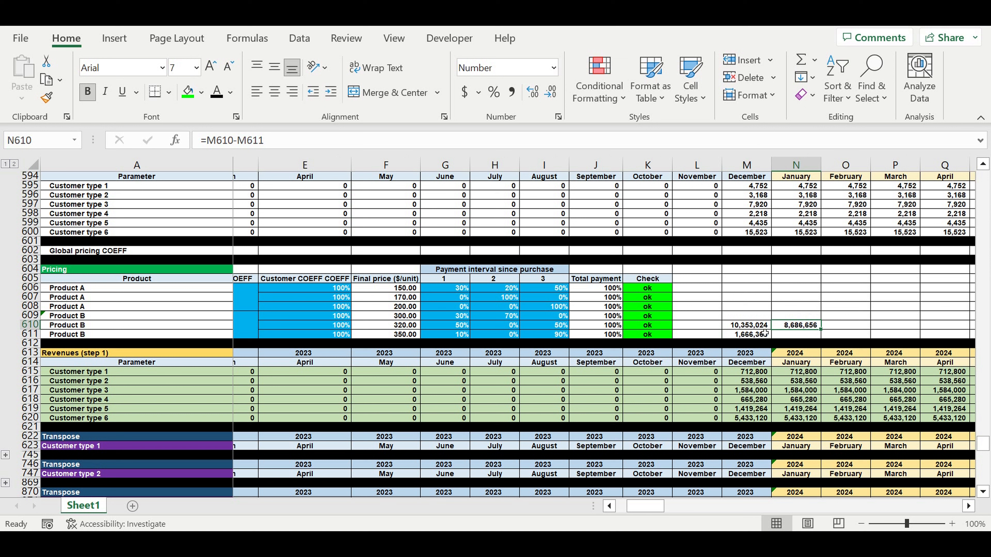
Compare the payment interval percentages in G606:I611 with the December revenue check formulas in M610, M611 and N610
{"action": "left_click_drag", "start_coordinate": [746, 326], "coordinate": [750, 335]}
{"action": "left_click", "coordinate": [801, 327]}
{"action": "left_click_drag", "start_coordinate": [451, 291], "coordinate": [541, 337]}
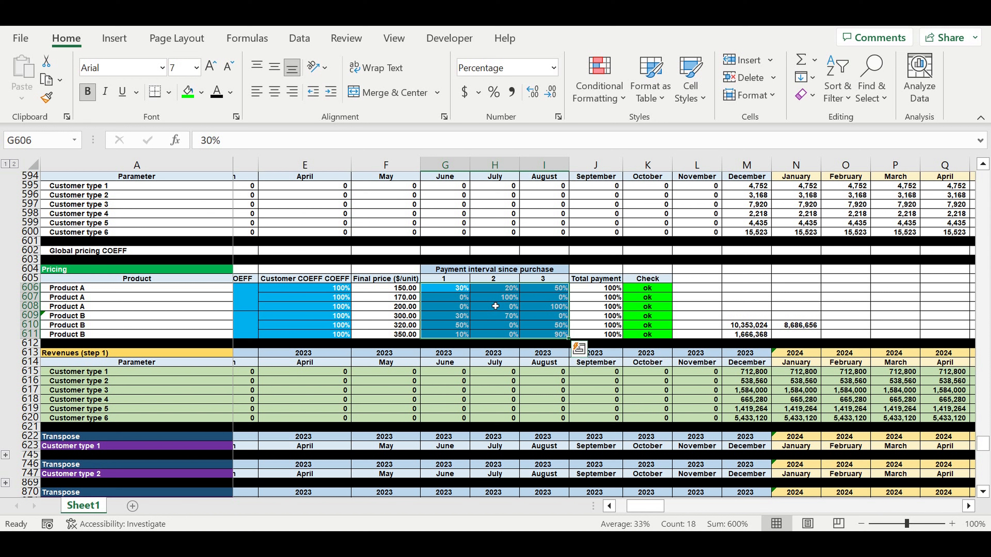
{"action": "key", "text": "Up"}
{"action": "key", "text": "Up"}
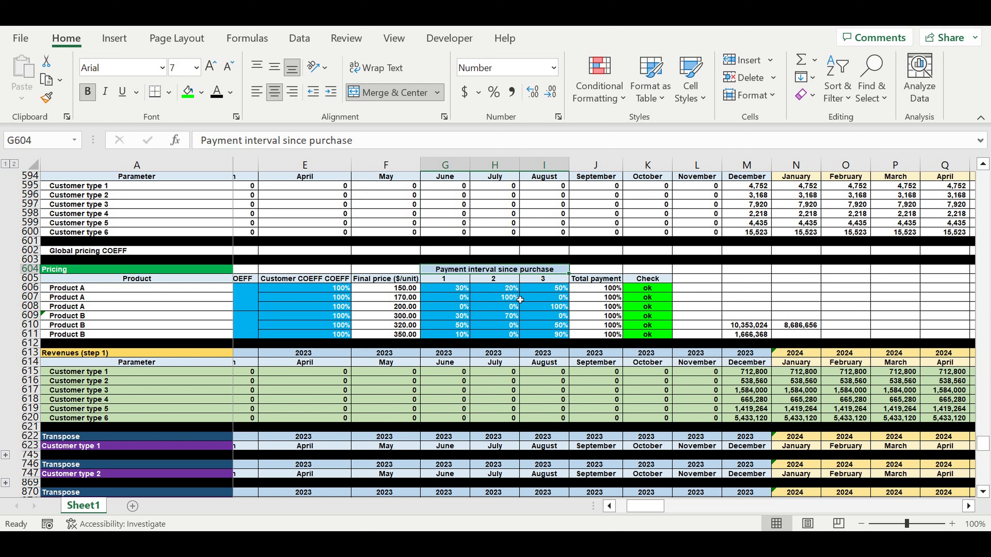
{"action": "left_click_drag", "start_coordinate": [461, 291], "coordinate": [534, 340]}
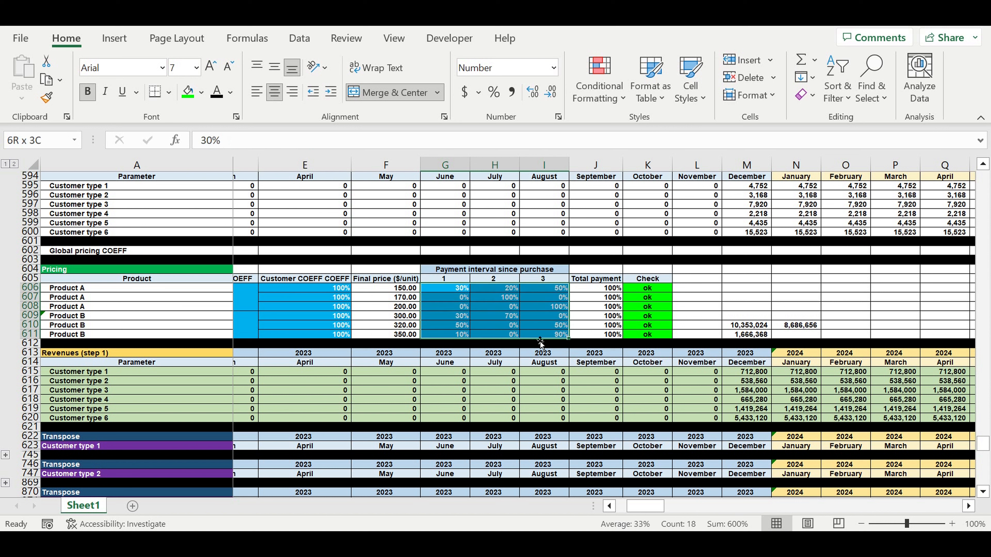
{"action": "left_click", "coordinate": [750, 335]}
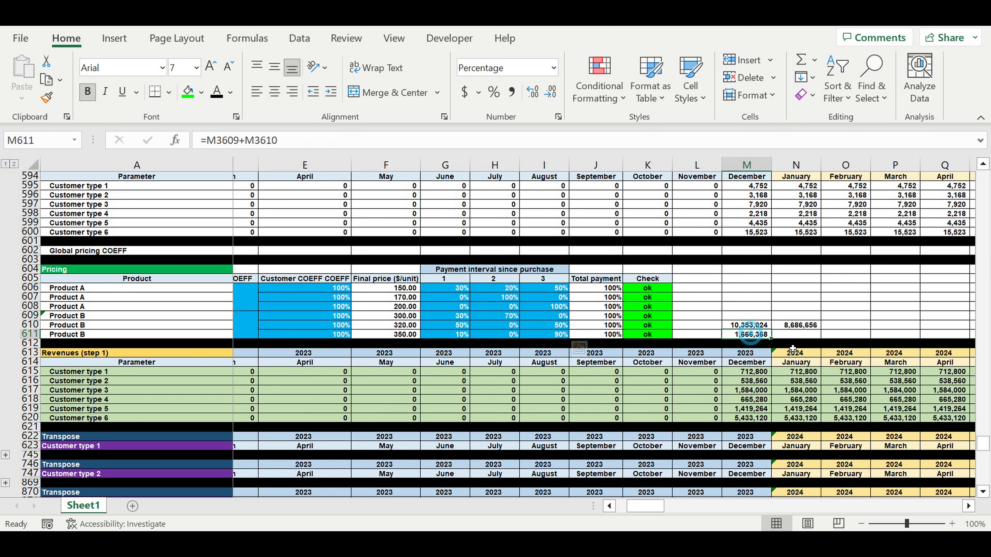
{"action": "left_click_drag", "start_coordinate": [455, 292], "coordinate": [556, 341]}
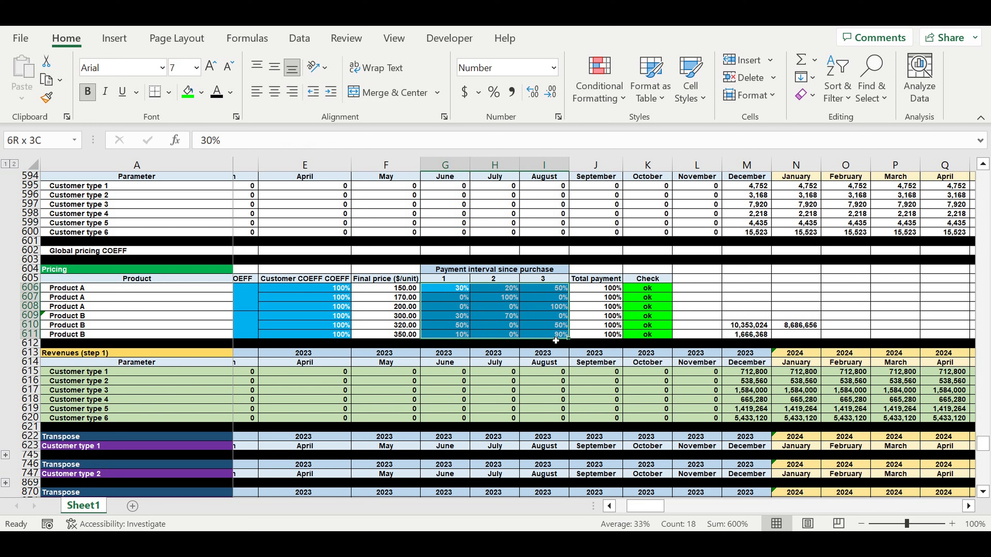
{"action": "left_click_drag", "start_coordinate": [556, 340], "coordinate": [557, 341]}
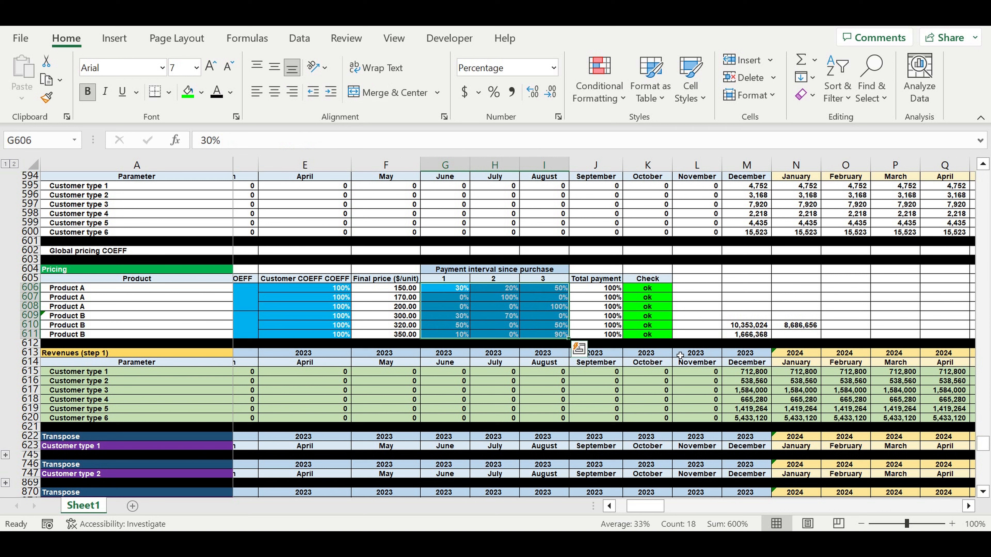
{"action": "left_click", "coordinate": [755, 337]}
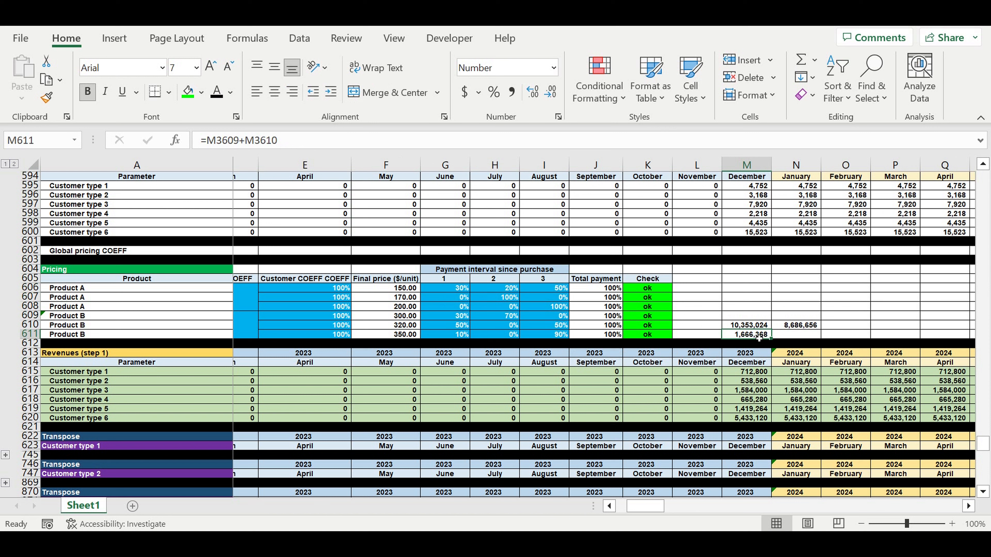
{"action": "left_click", "coordinate": [454, 291]}
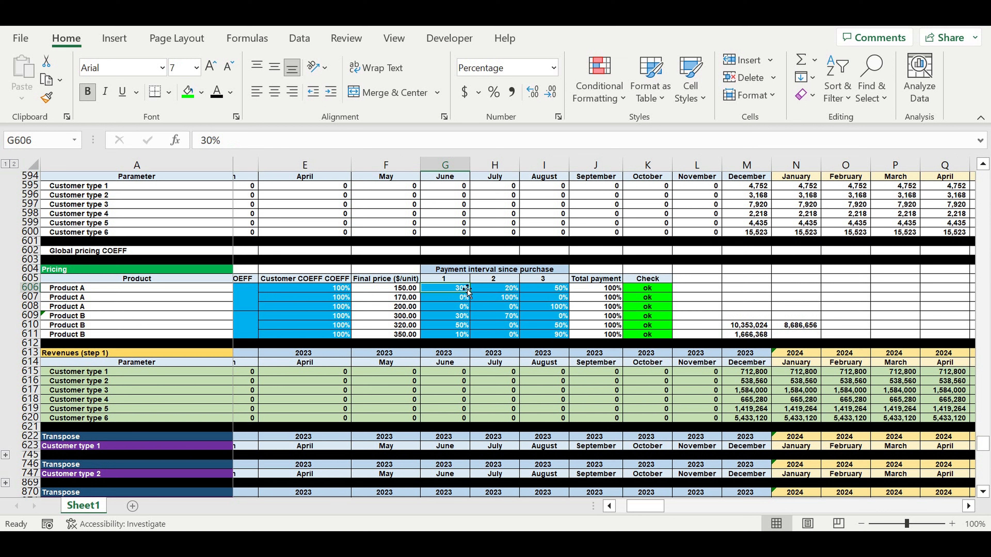
{"action": "left_click", "coordinate": [753, 328]}
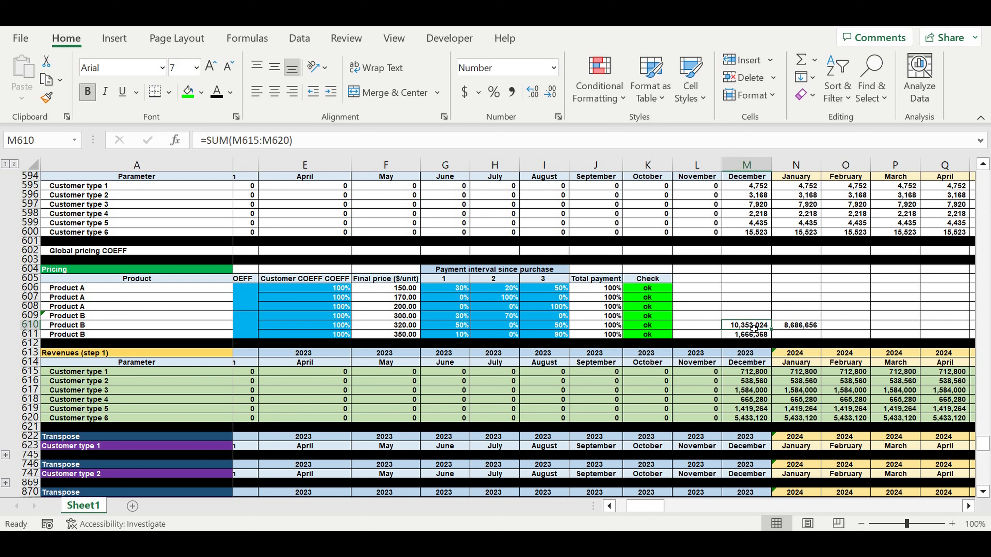
{"action": "left_click", "coordinate": [741, 336]}
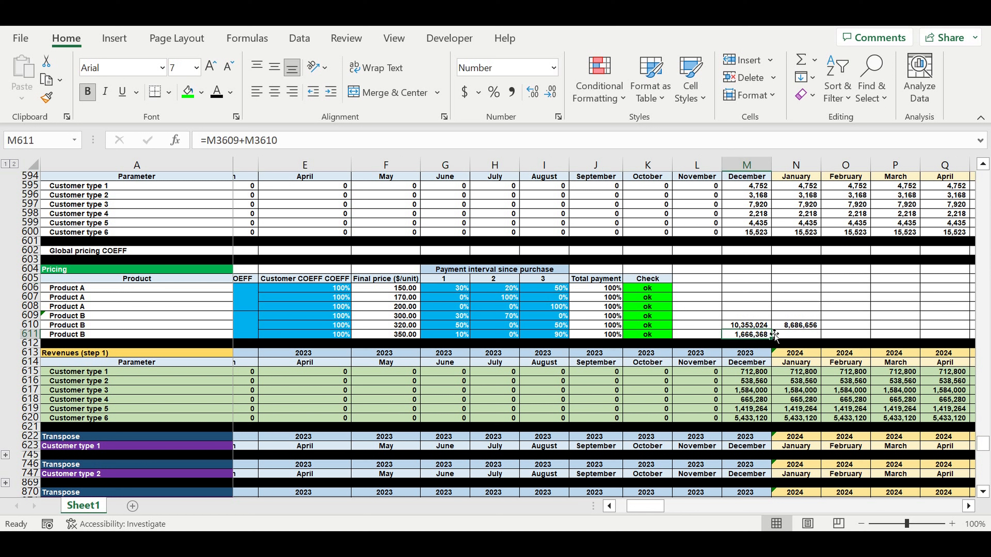
{"action": "left_click", "coordinate": [805, 327]}
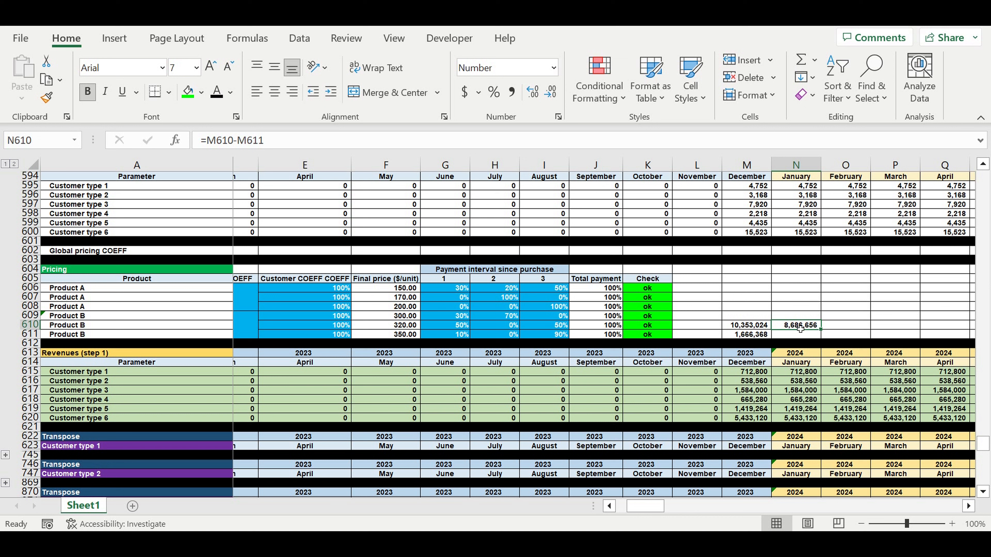
Clear the temporary revenue check formulas beside the Pricing table, range M609:N611
{"action": "left_click_drag", "start_coordinate": [748, 319], "coordinate": [797, 339]}
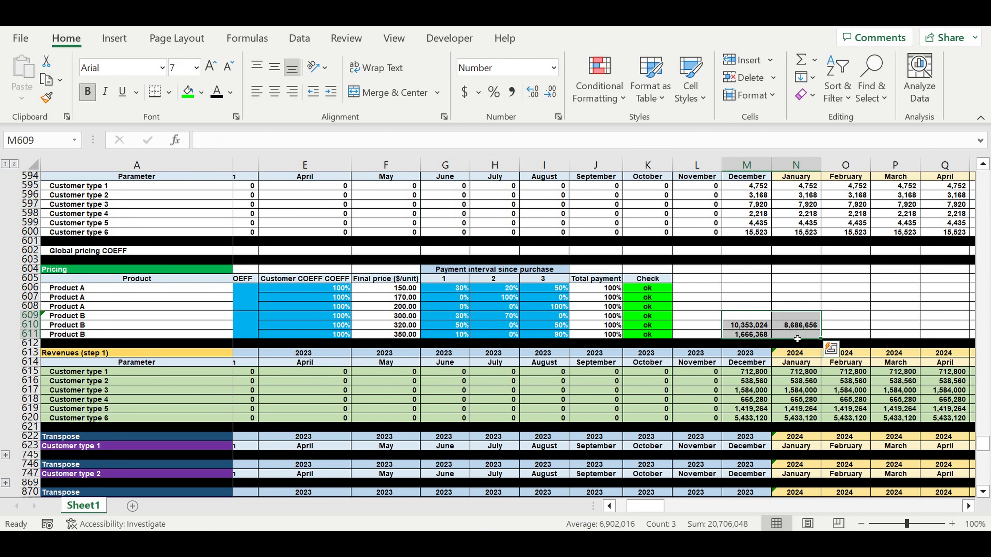
{"action": "key", "text": "Delete"}
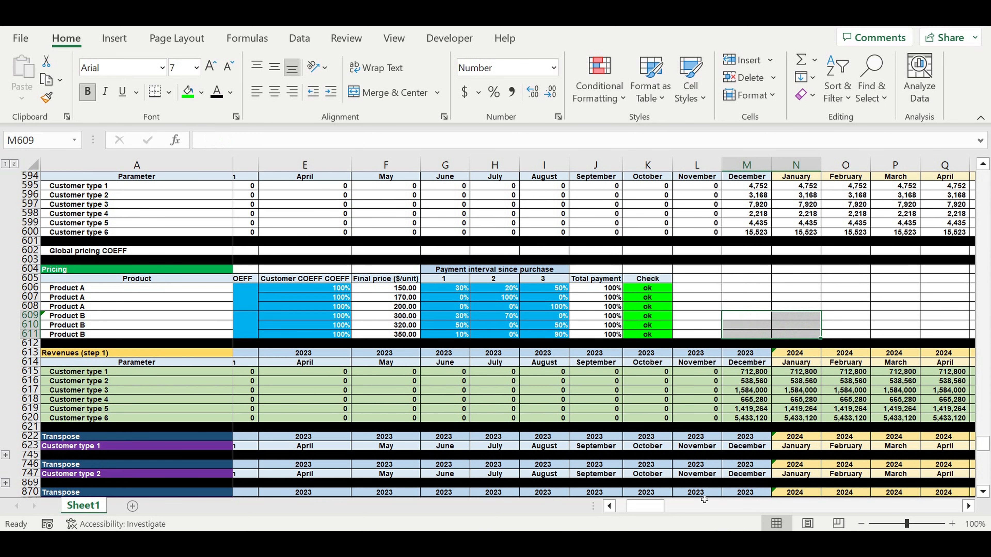
{"action": "left_click_drag", "start_coordinate": [648, 506], "coordinate": [637, 506]}
{"action": "left_click", "coordinate": [491, 401]}
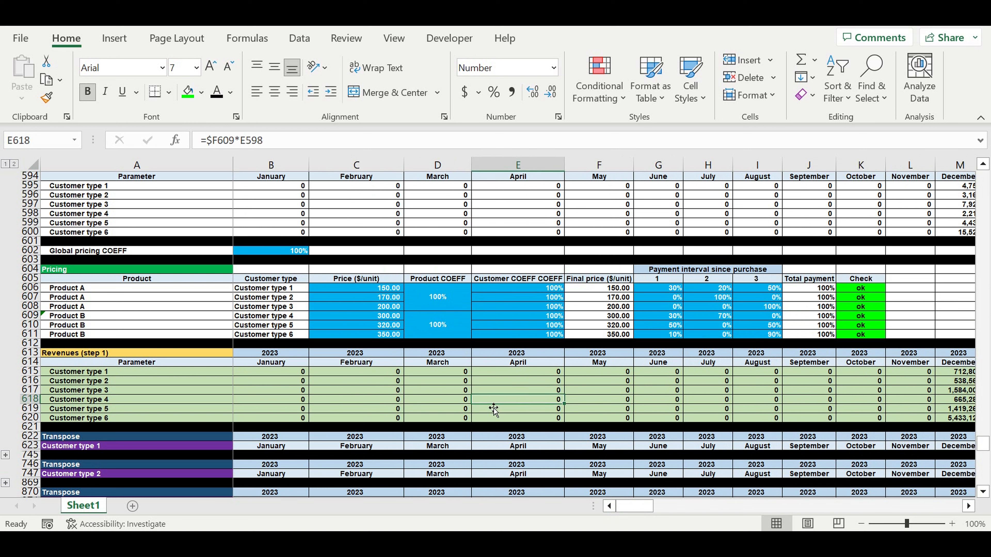